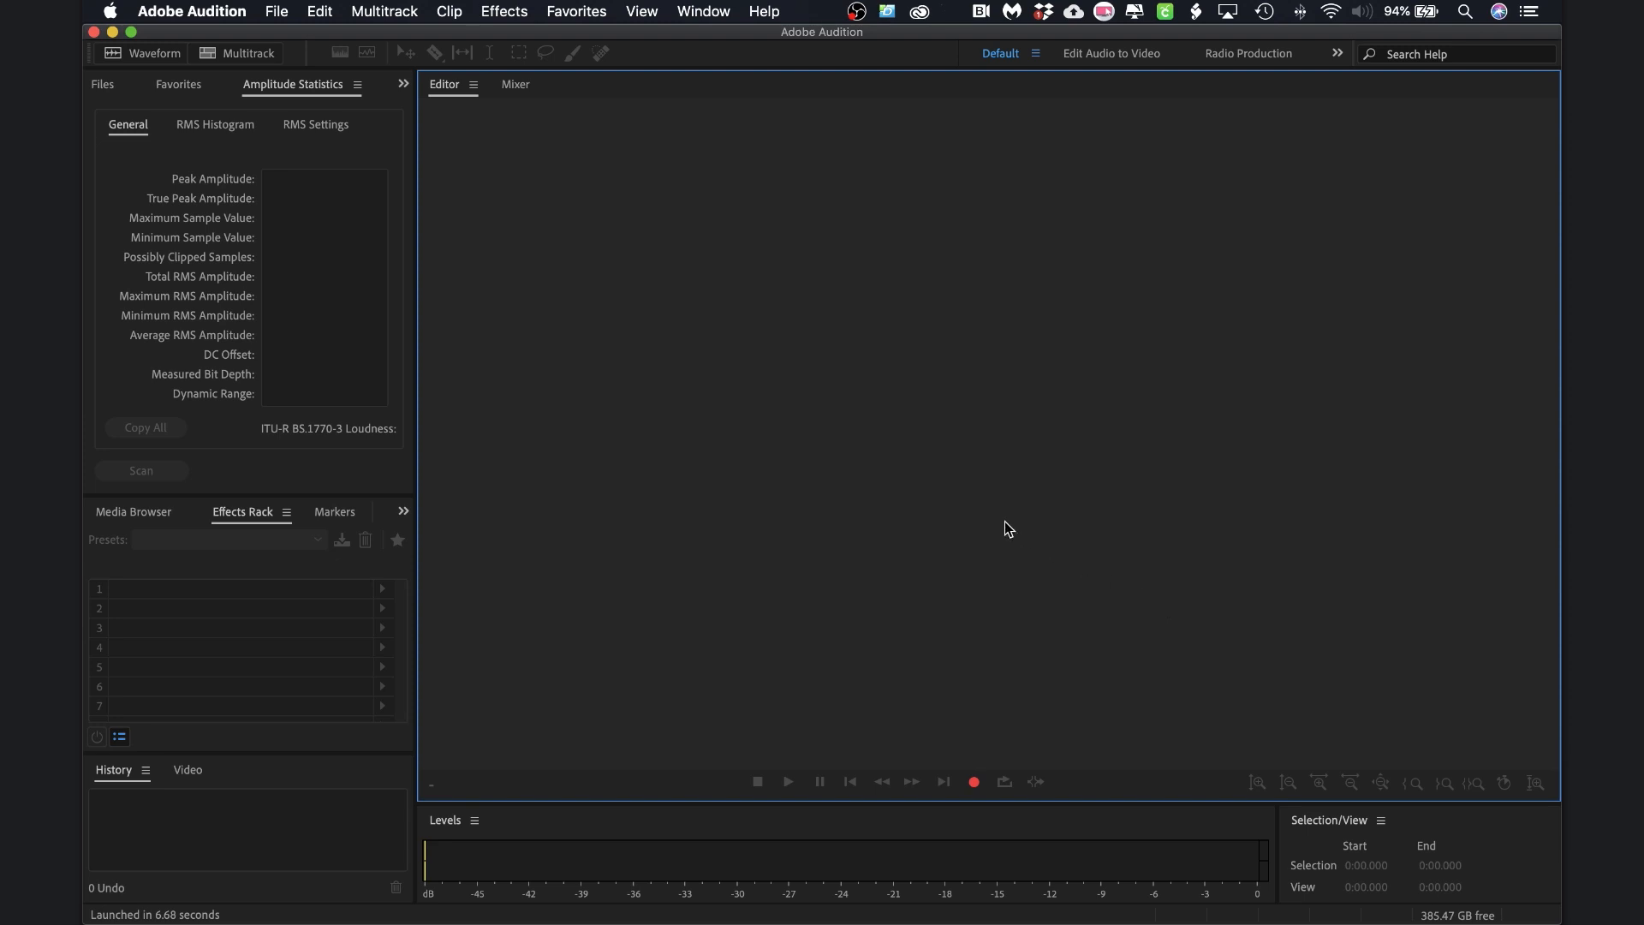
Create a multitrack session named Podcast1 on the Desktop using the Podcast template
click(286, 12)
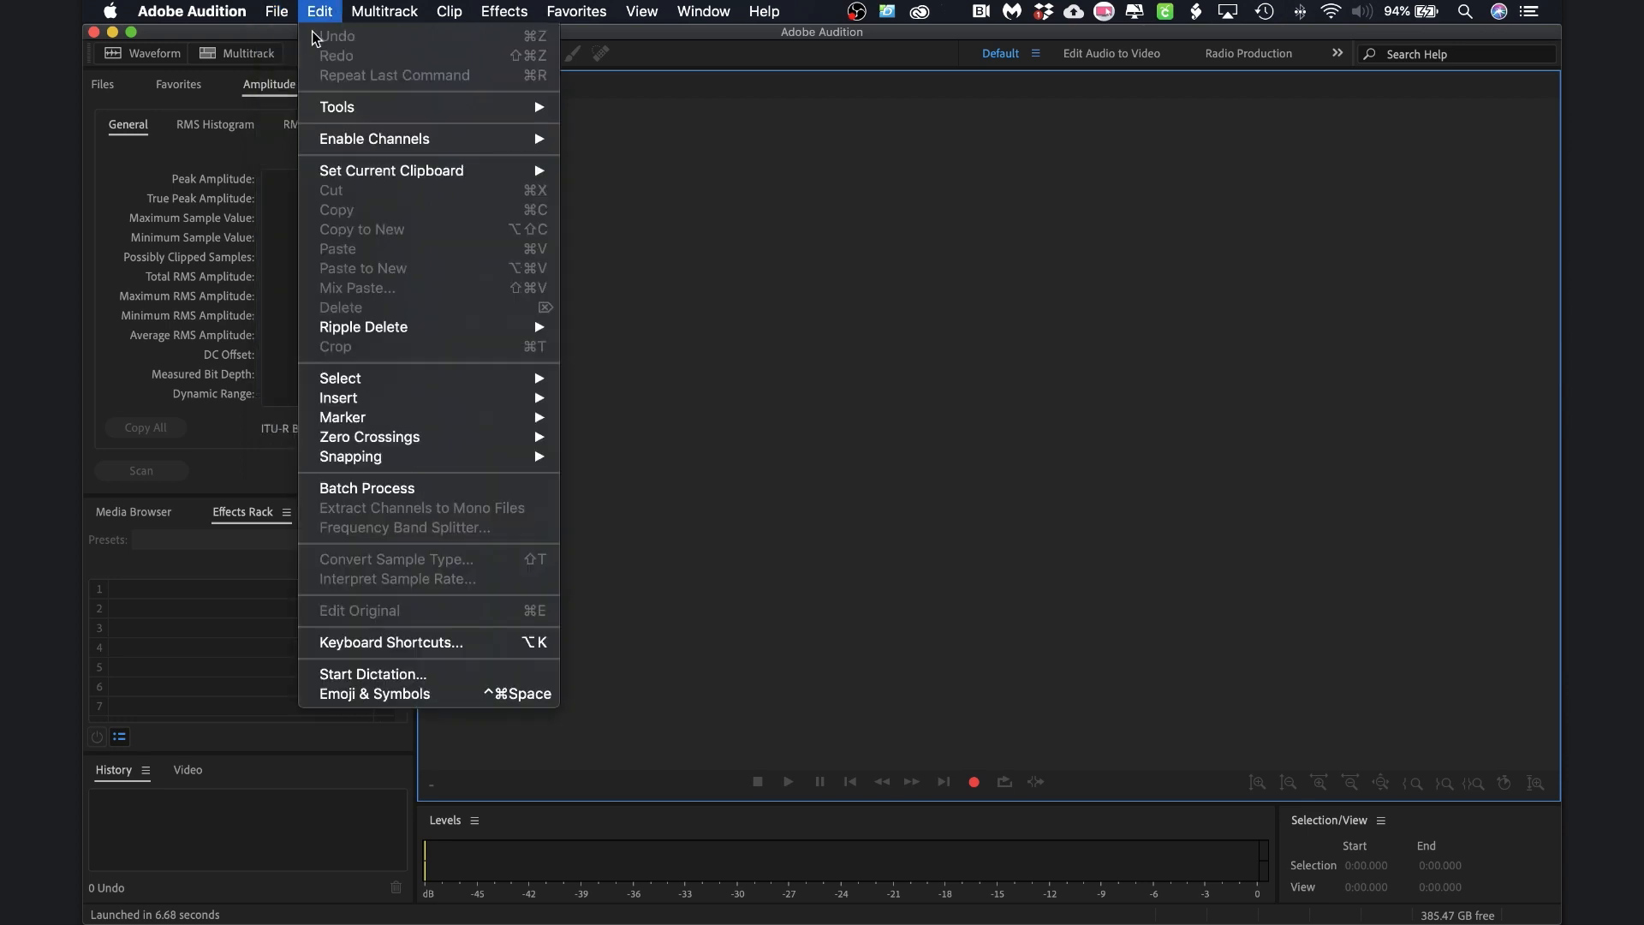
mouse_move(288, 38)
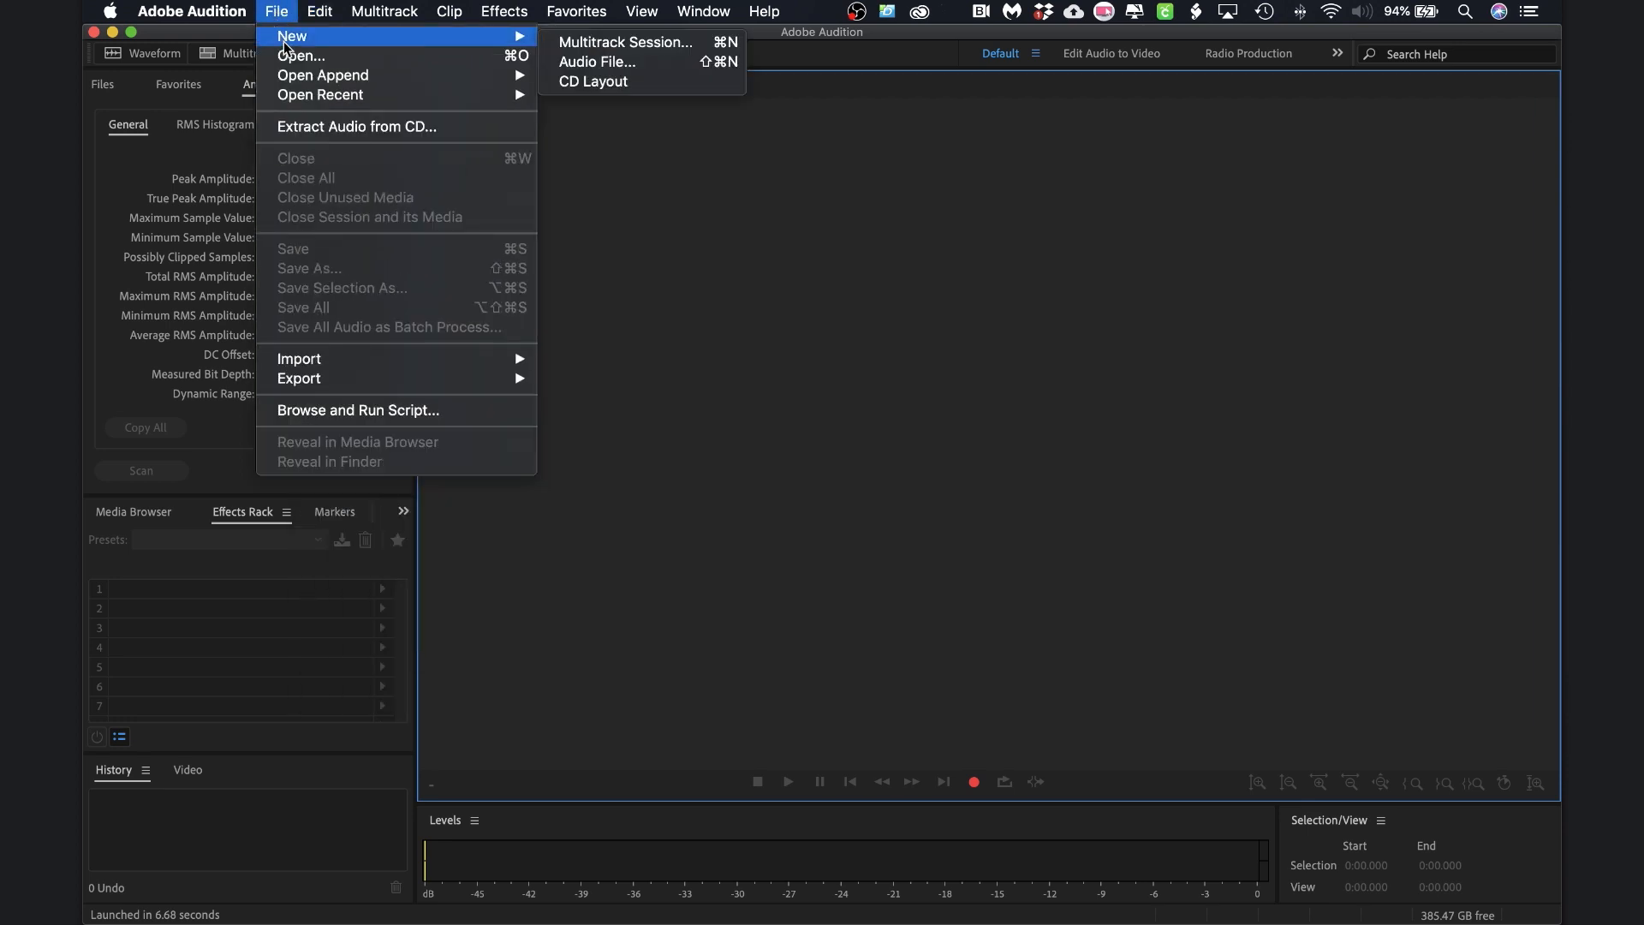
click(587, 42)
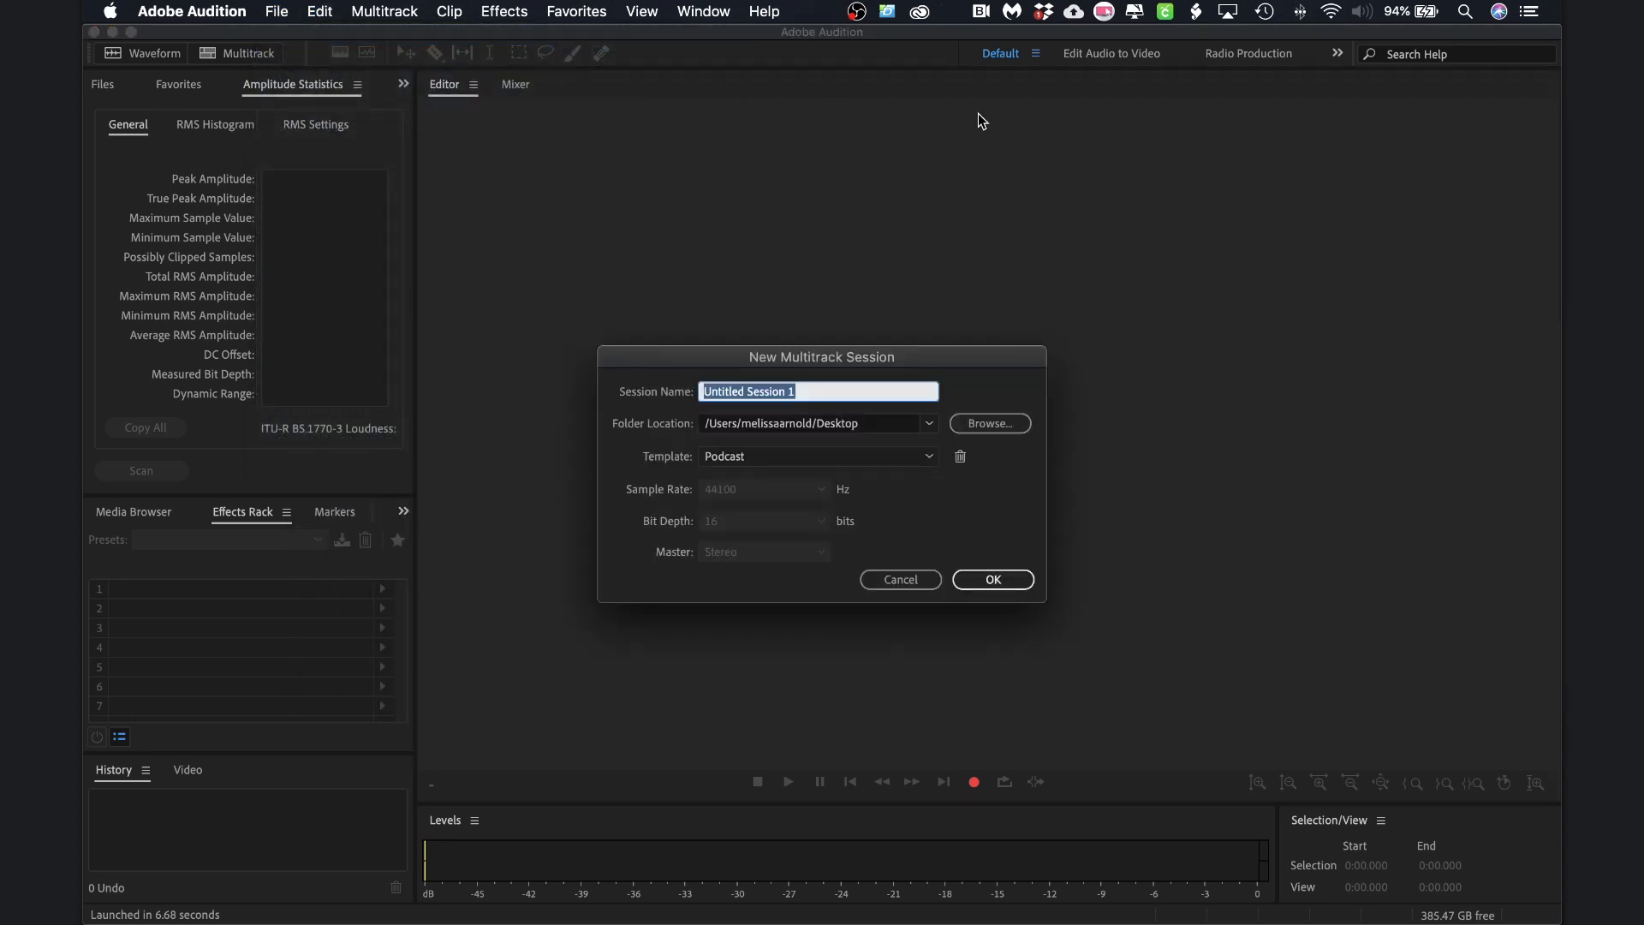
text(Podcast 1)
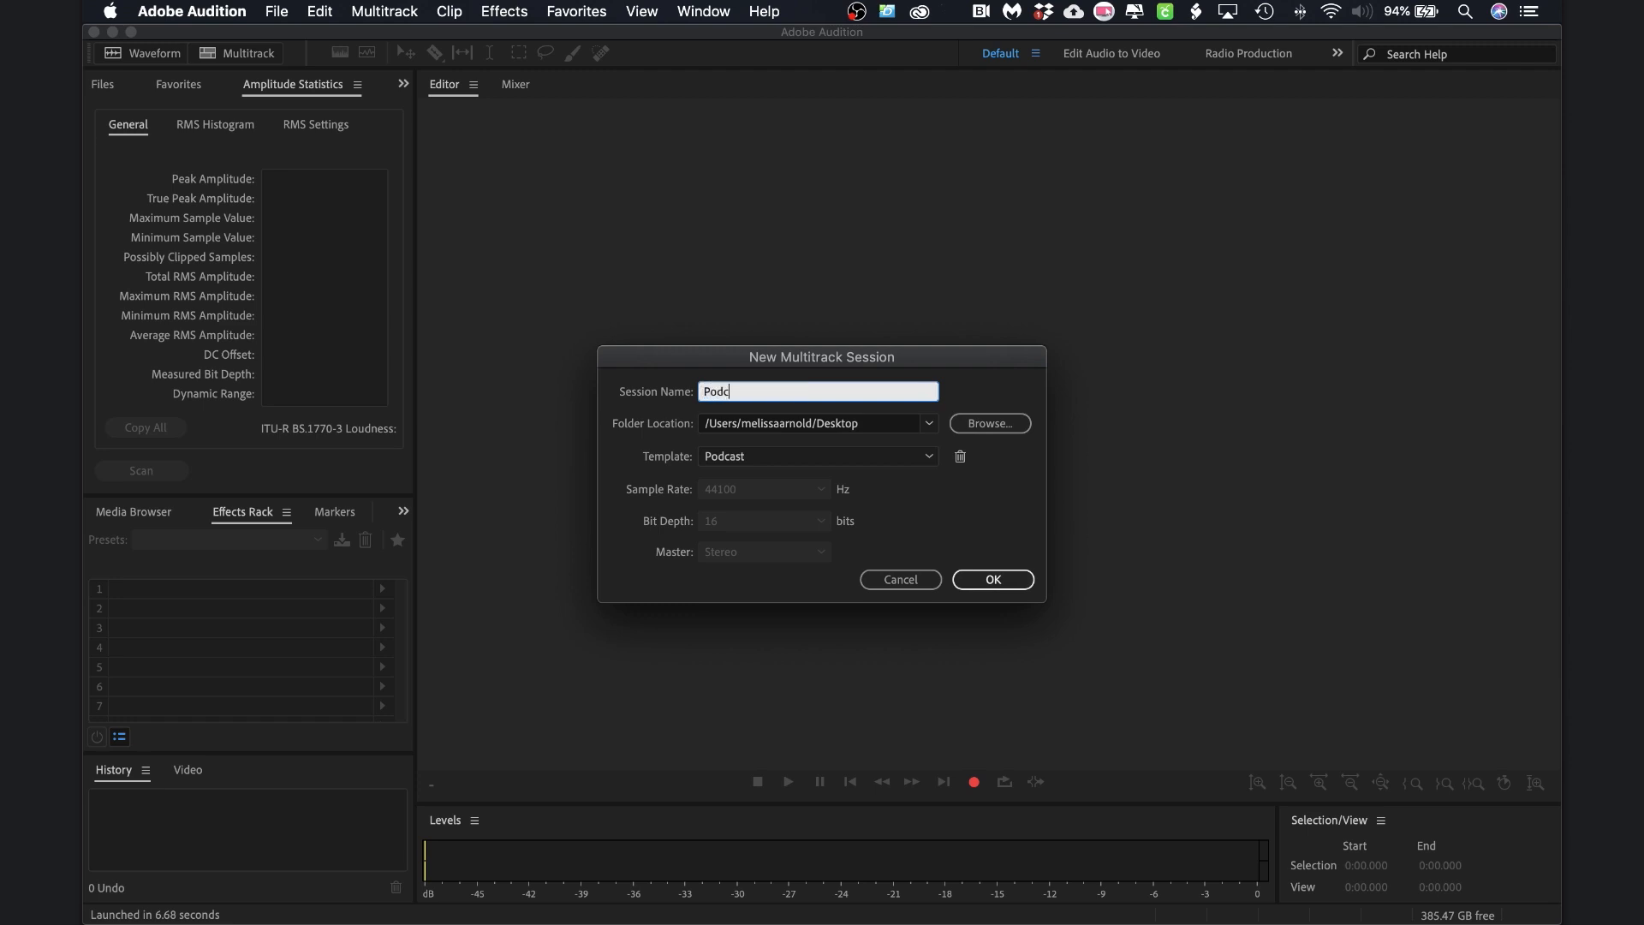
key(BackSpace)
key(BackSpace)
text(1)
click(904, 465)
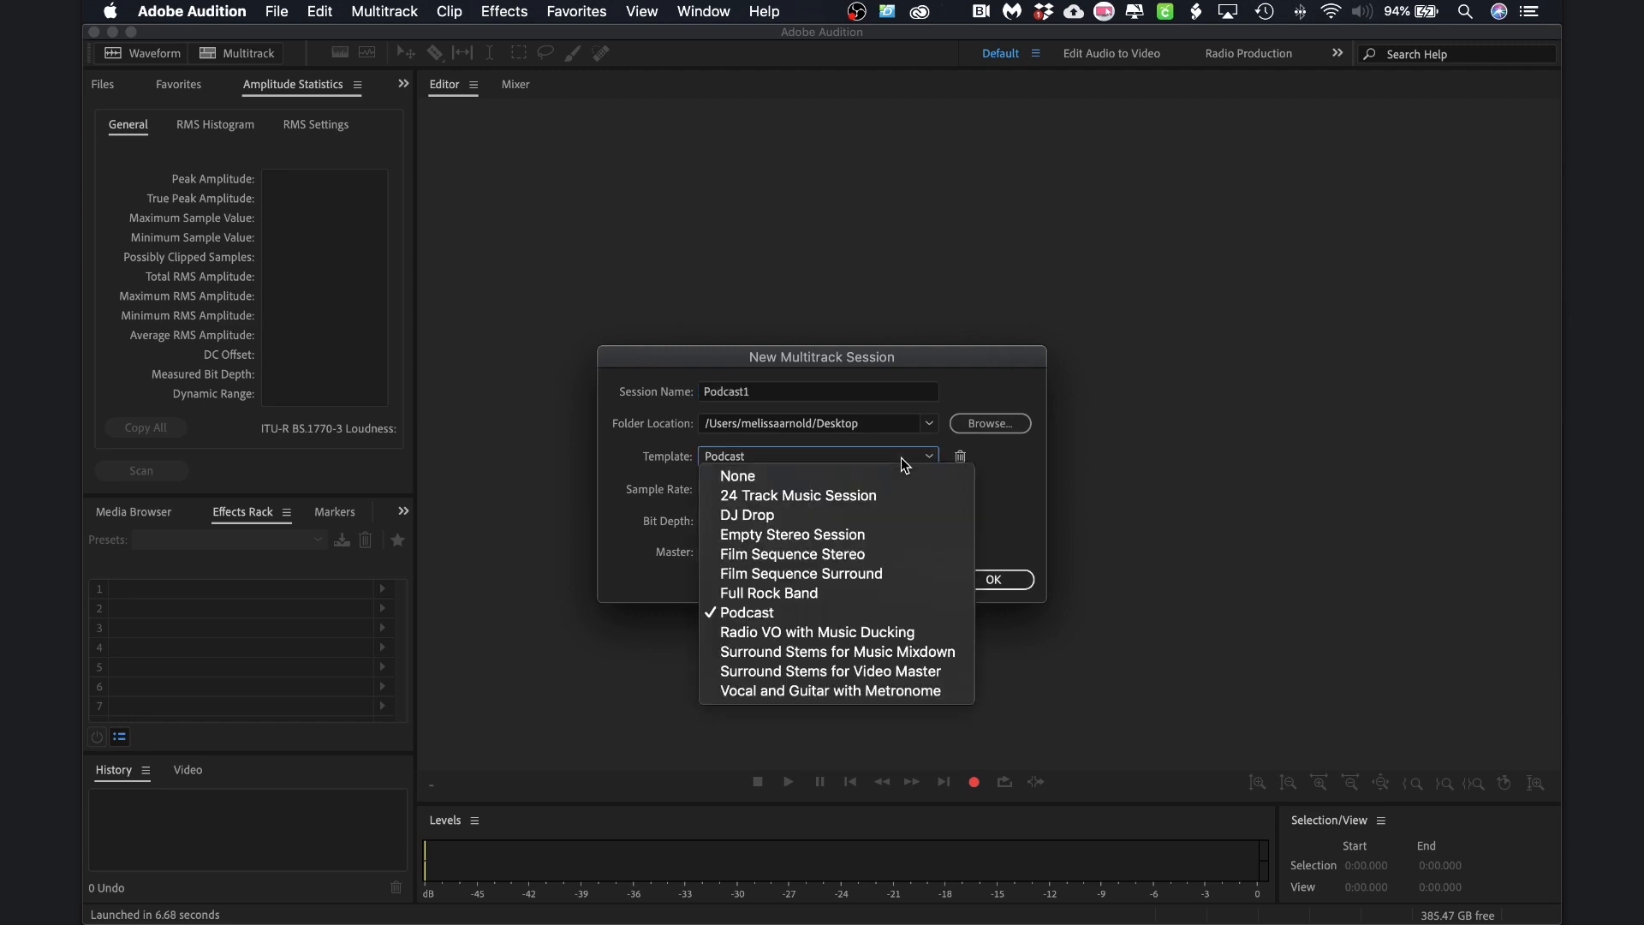
click(762, 613)
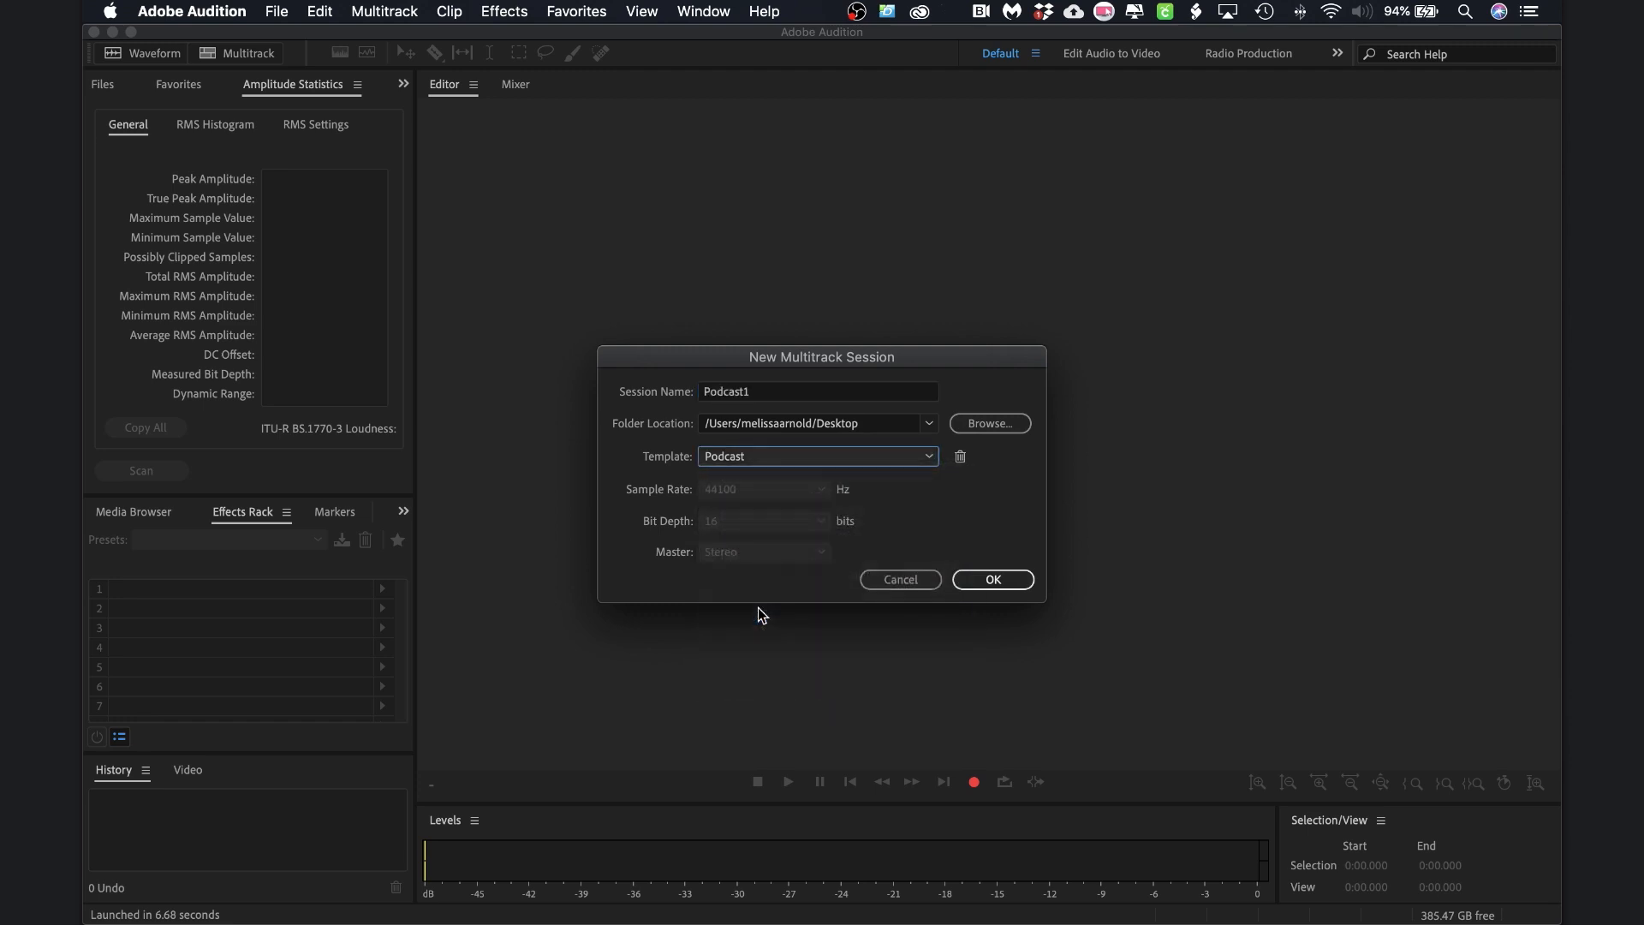
click(1002, 579)
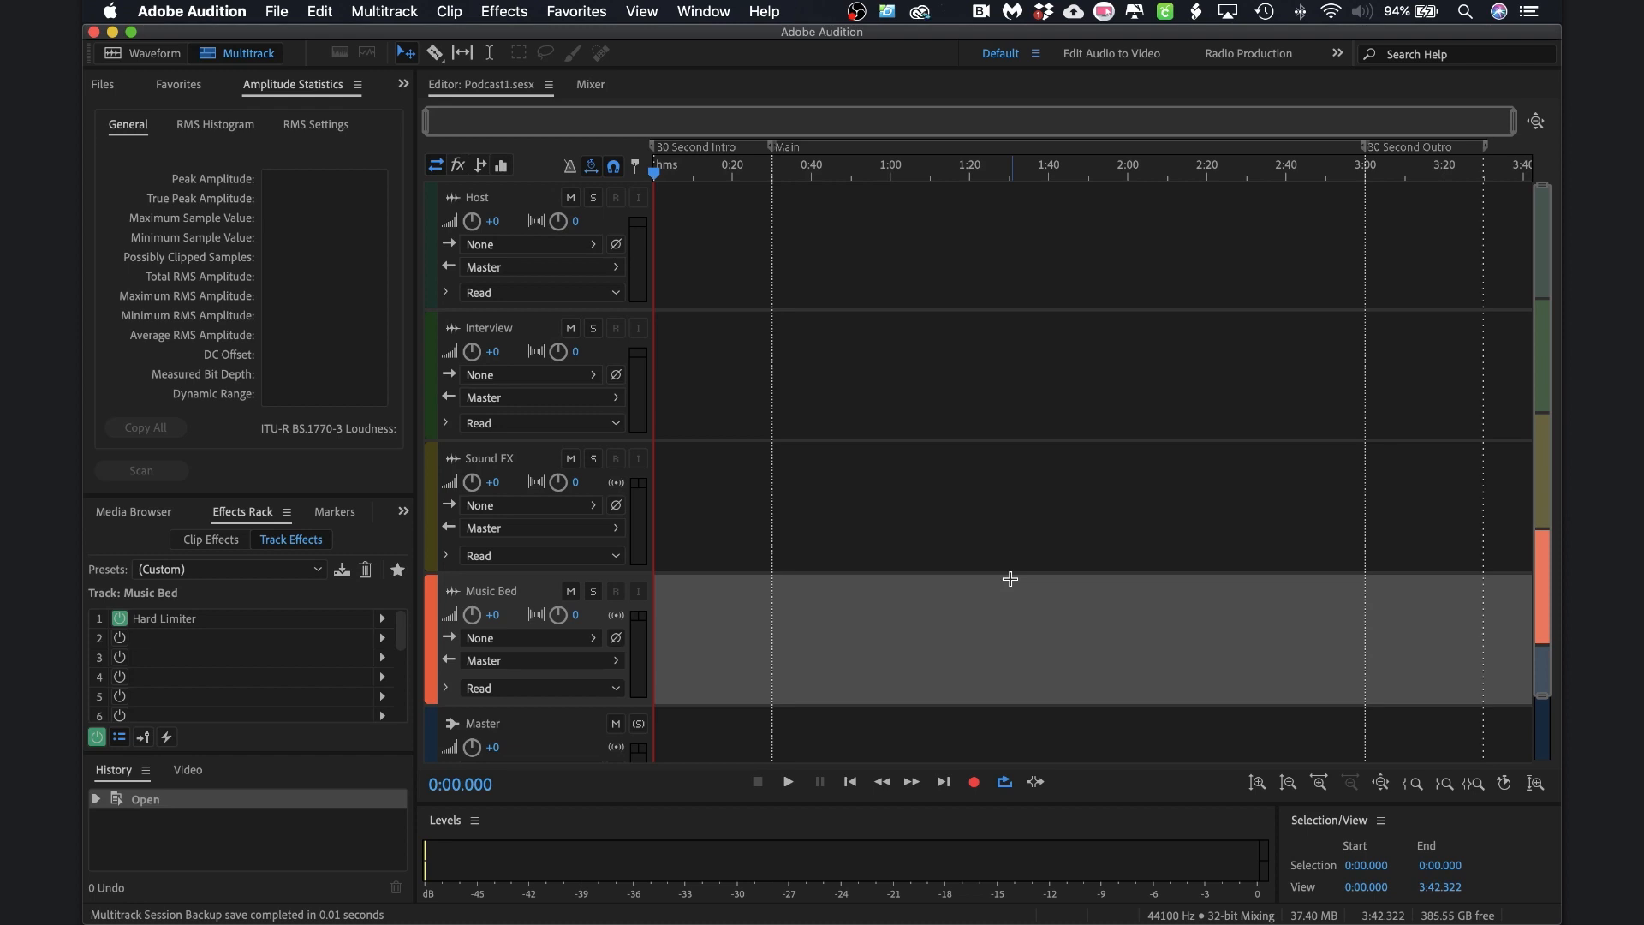
click(204, 10)
mouse_move(203, 68)
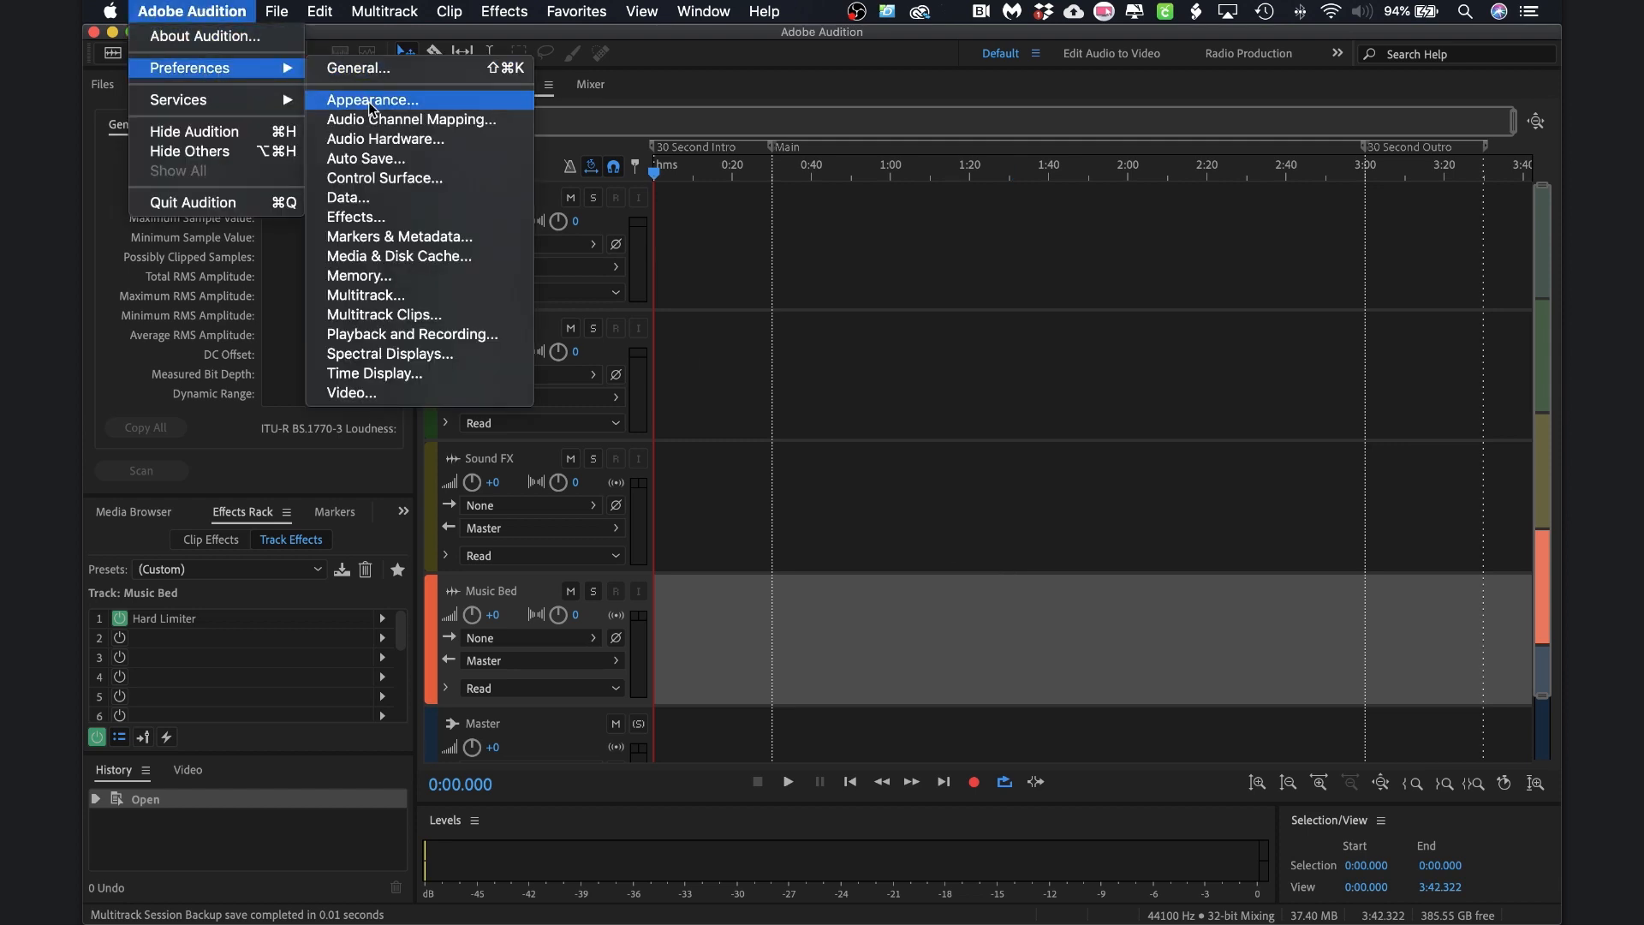
click(371, 135)
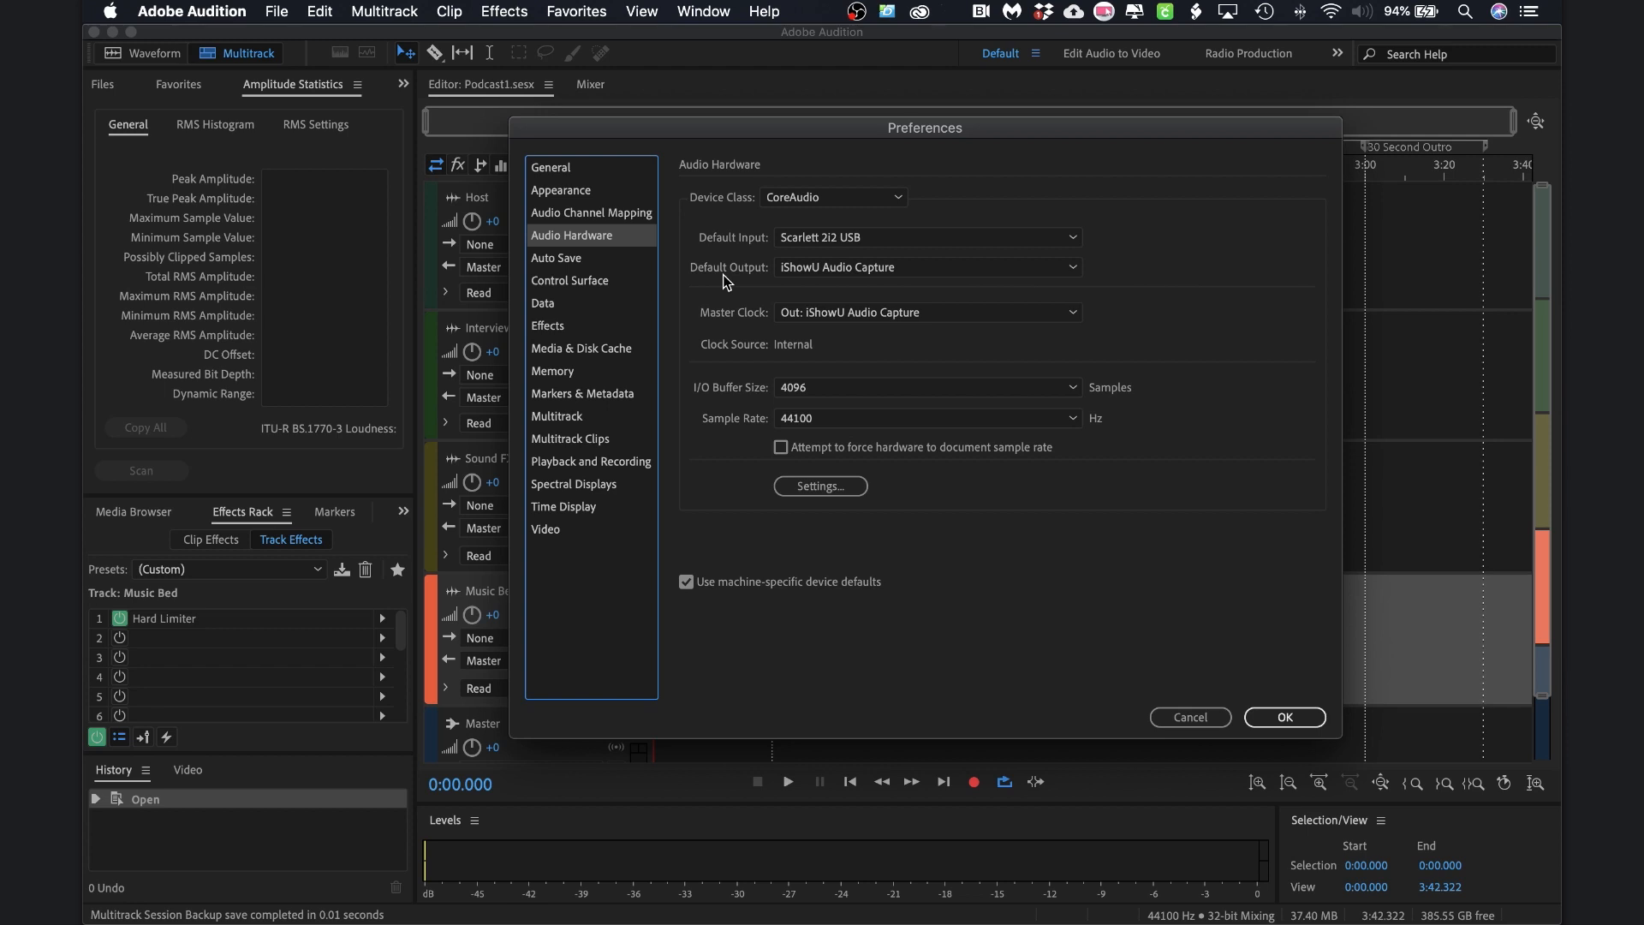
click(1284, 716)
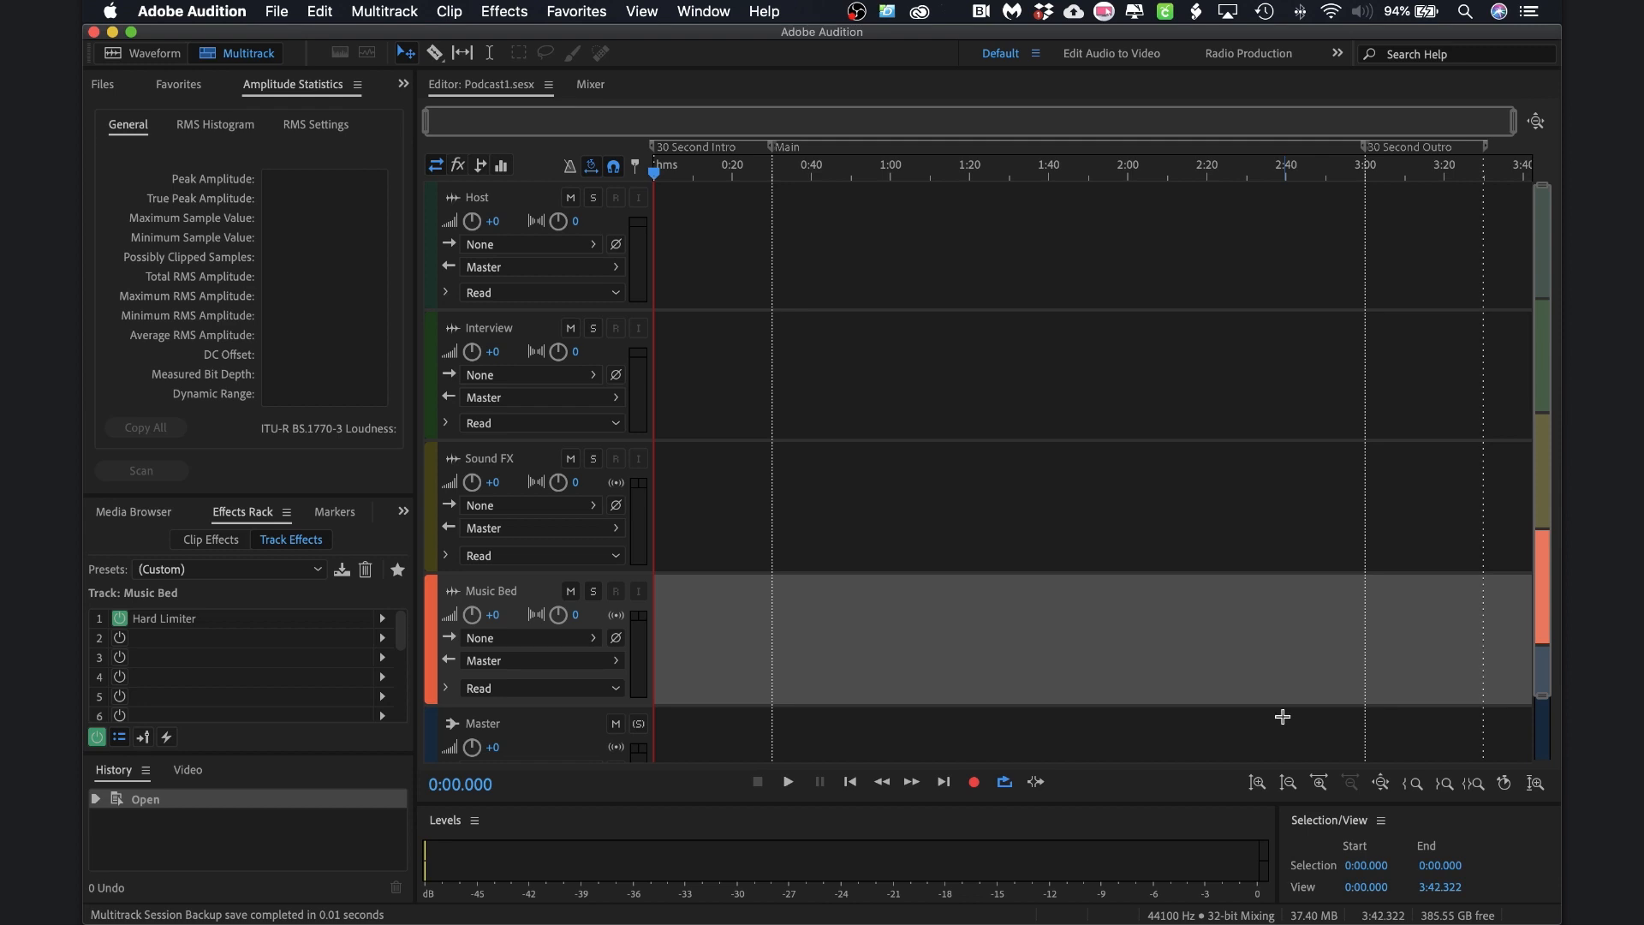
Set the Host track's input to Mono [01M] Scarlett 2i2 USB: Input 1
click(707, 244)
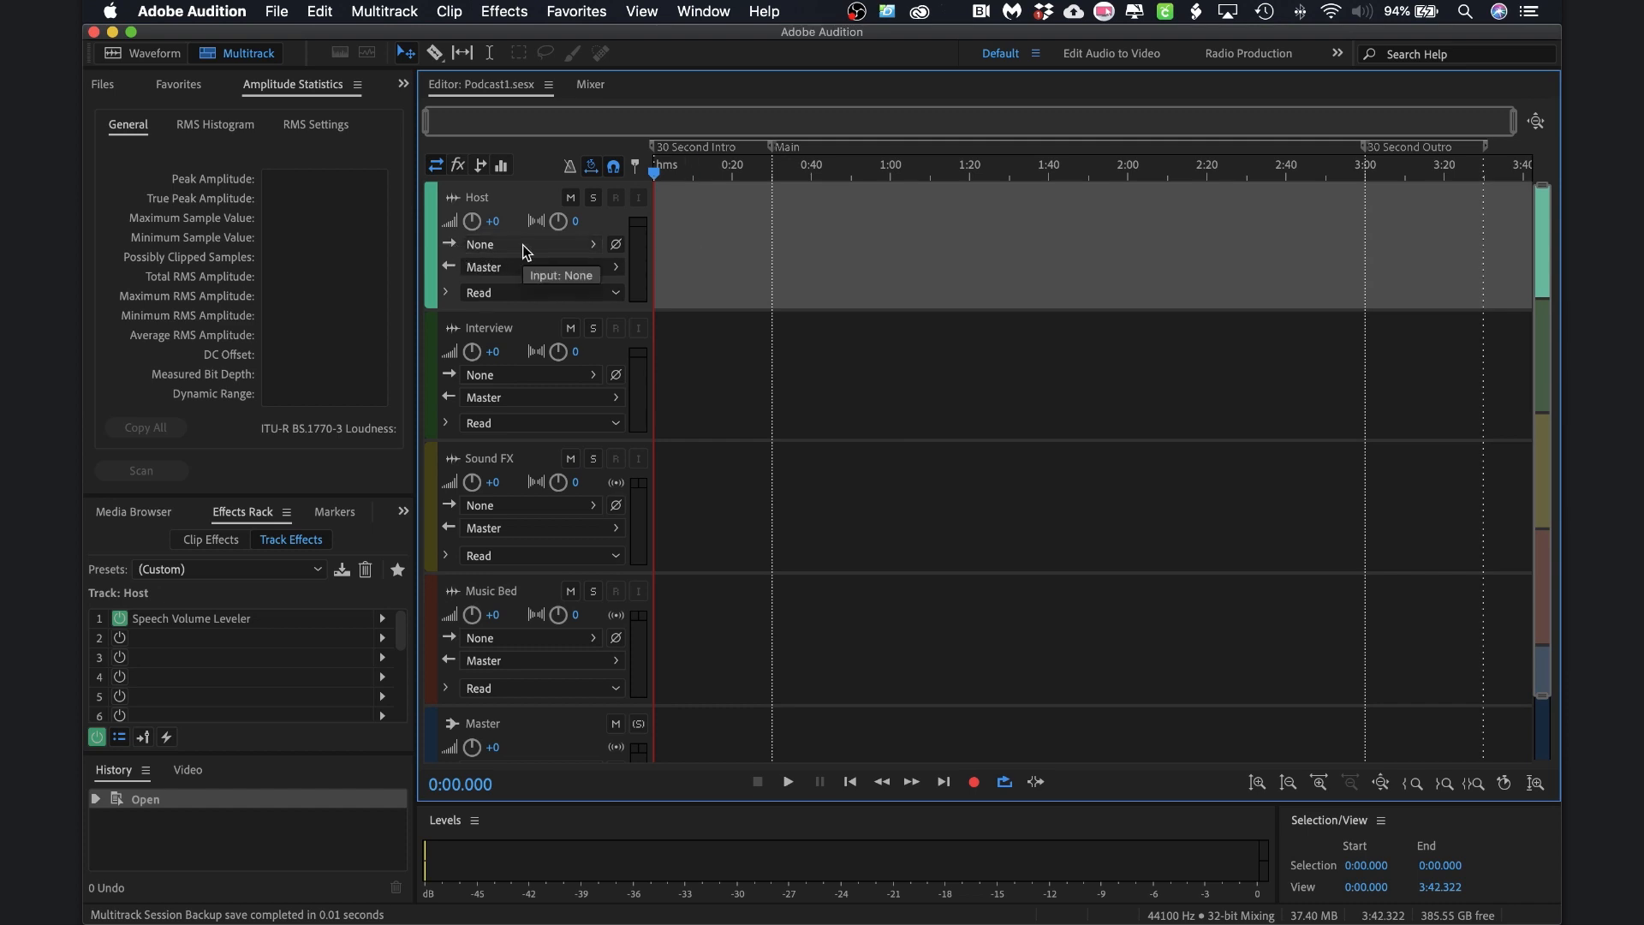
click(570, 245)
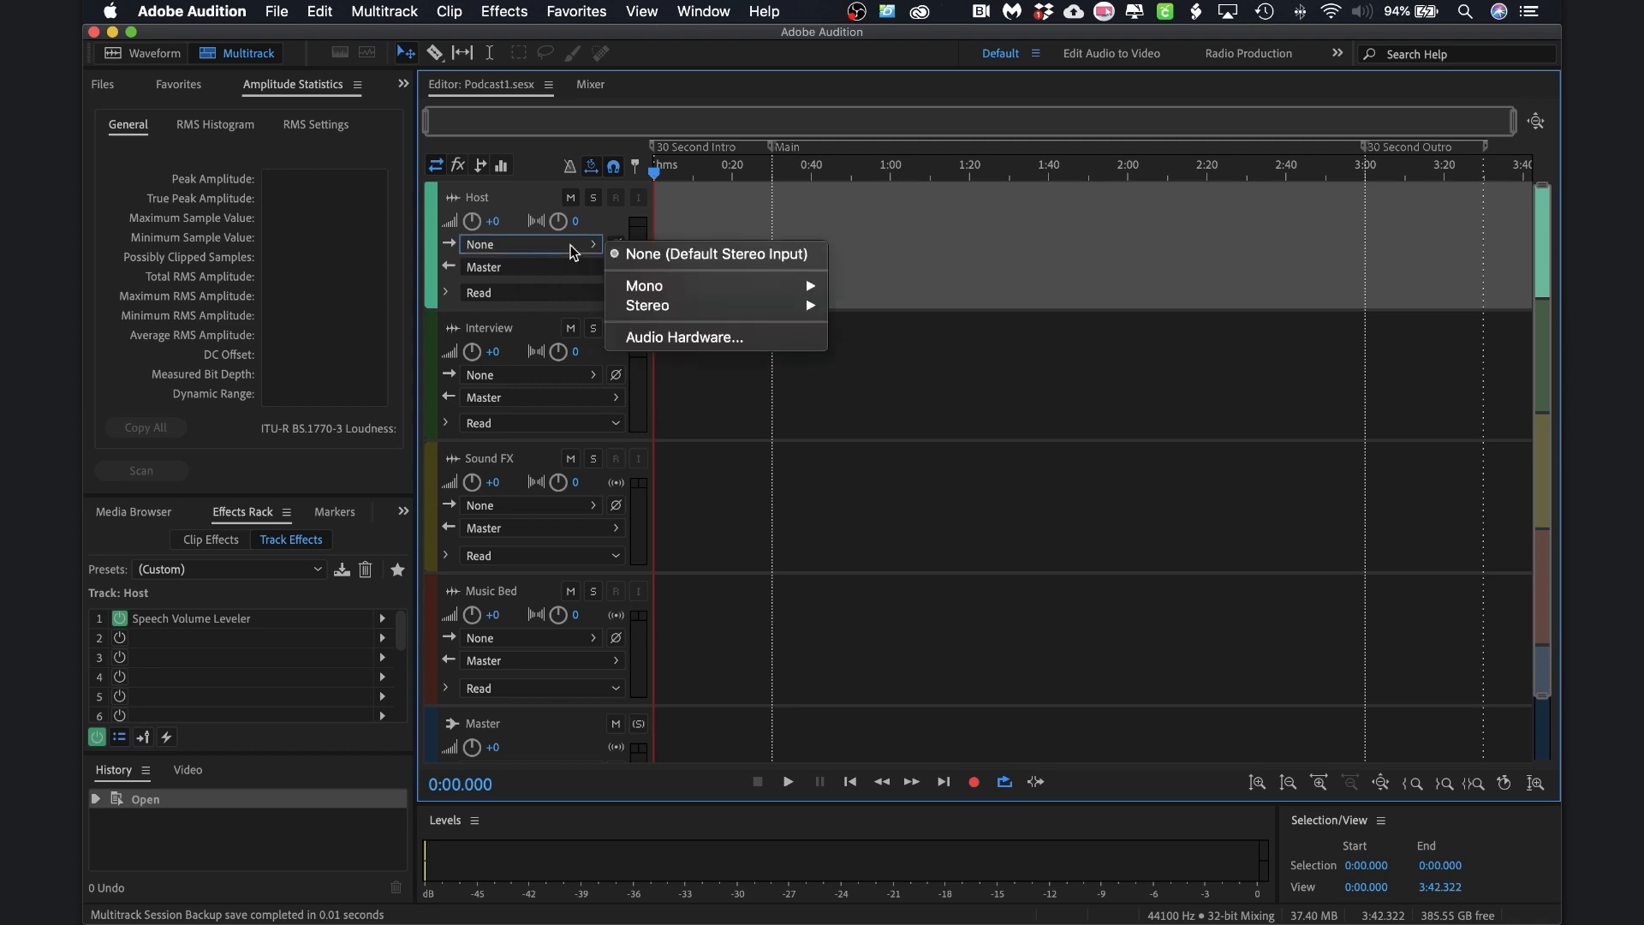
mouse_move(674, 293)
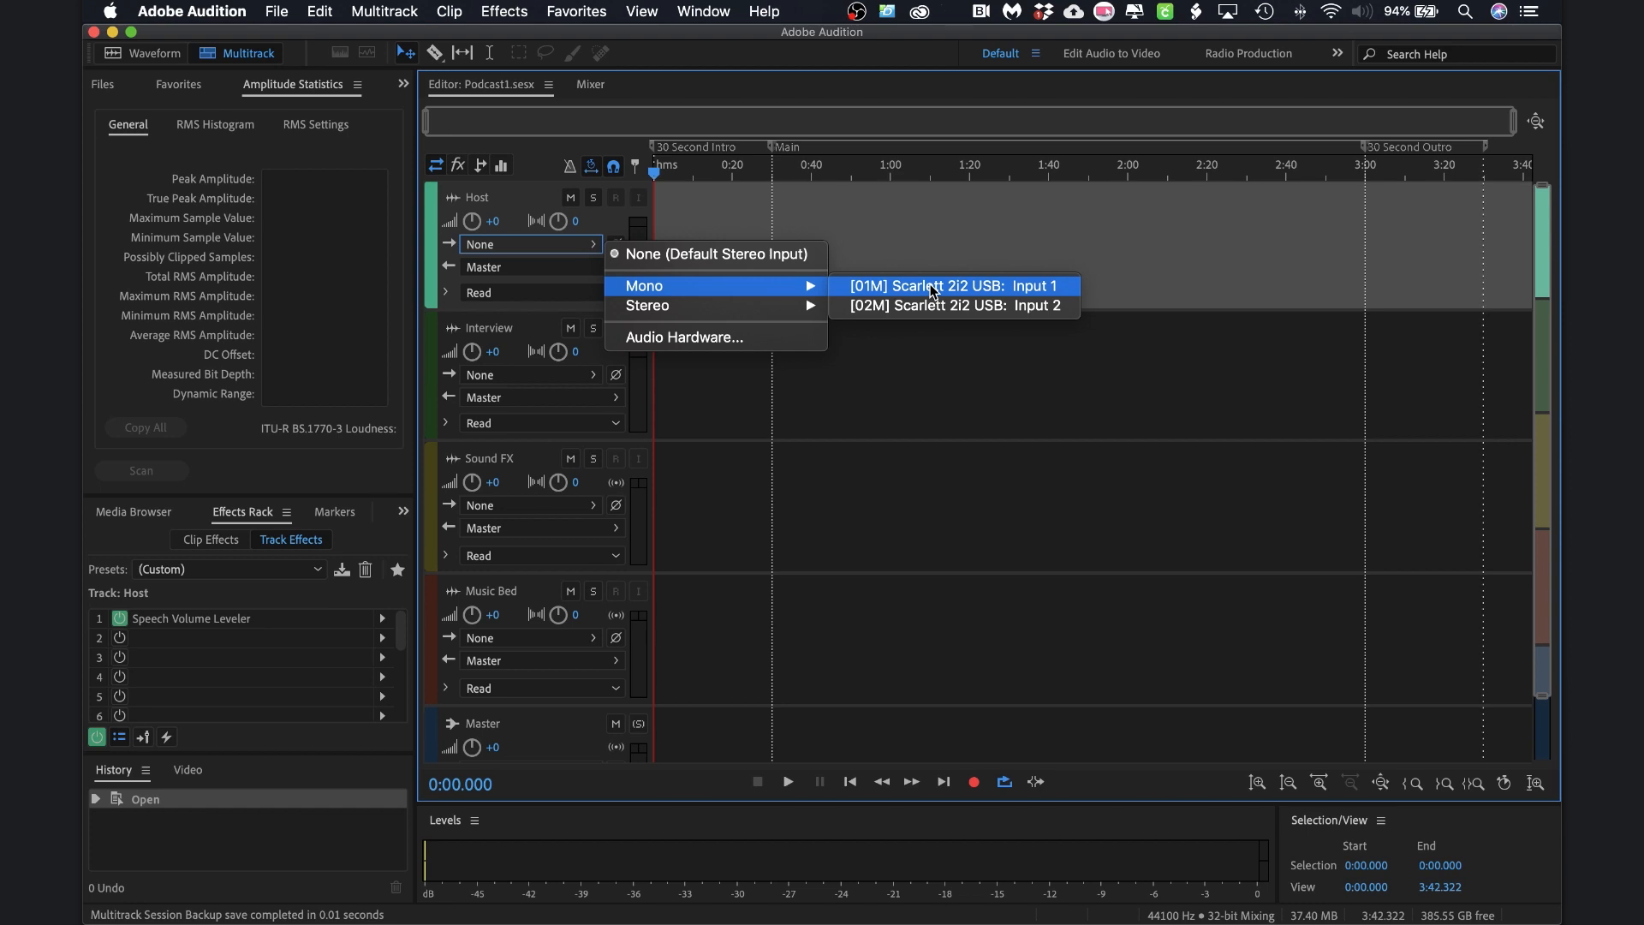
click(931, 287)
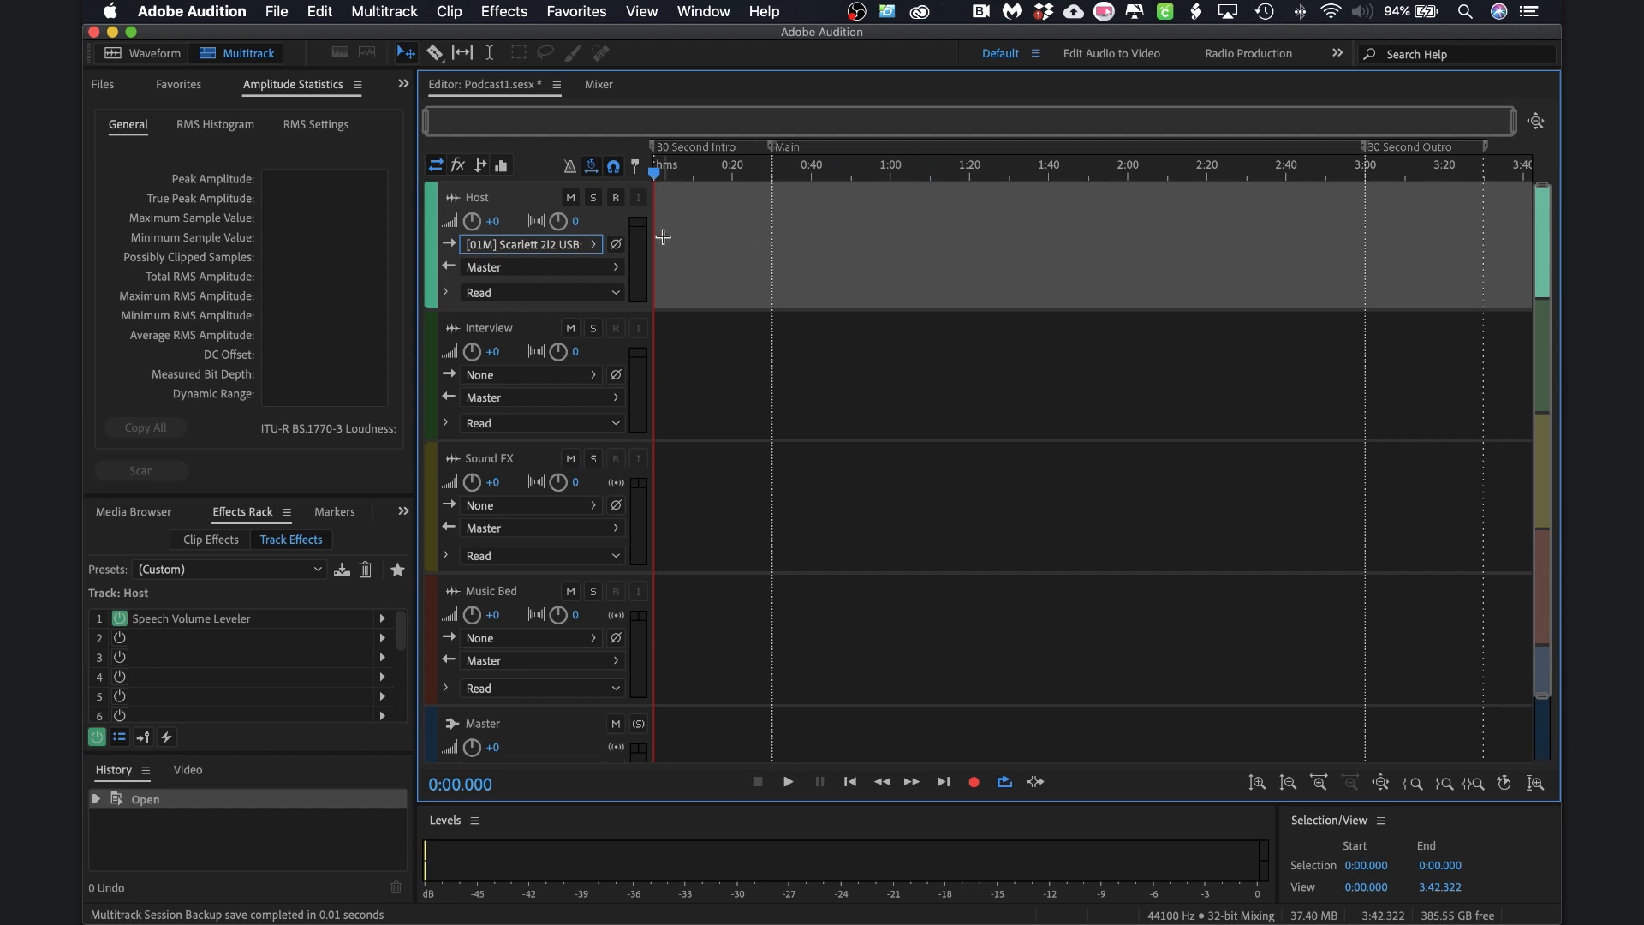
Record-arm the Host track and monitor its incoming level in the Levels panel
click(616, 203)
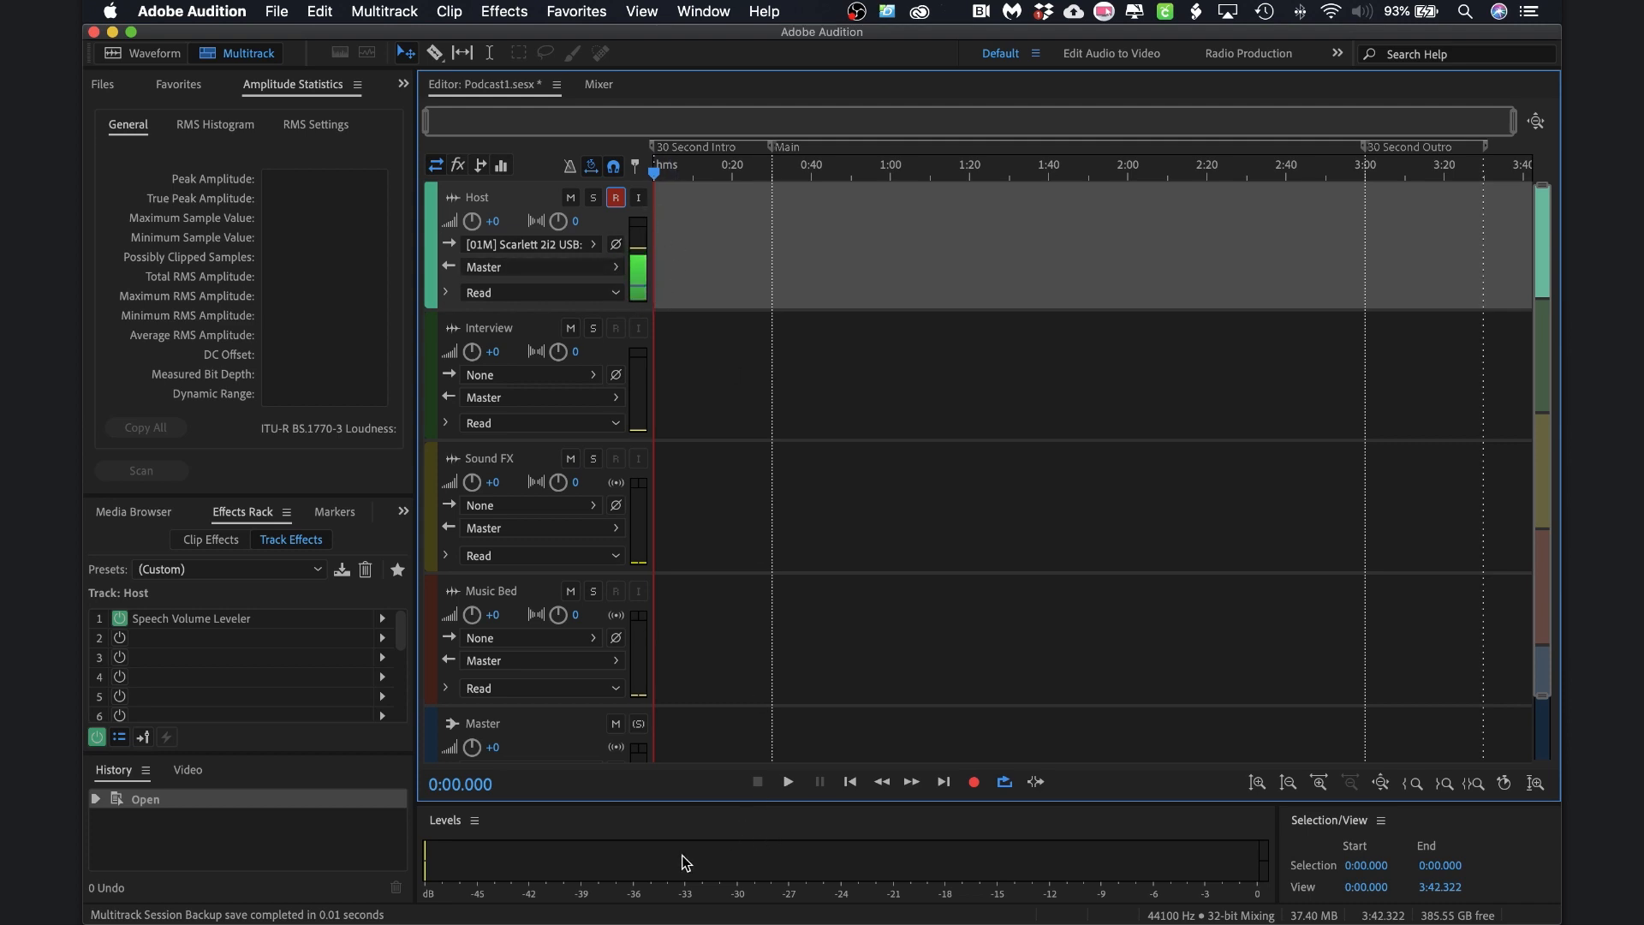
click(1003, 858)
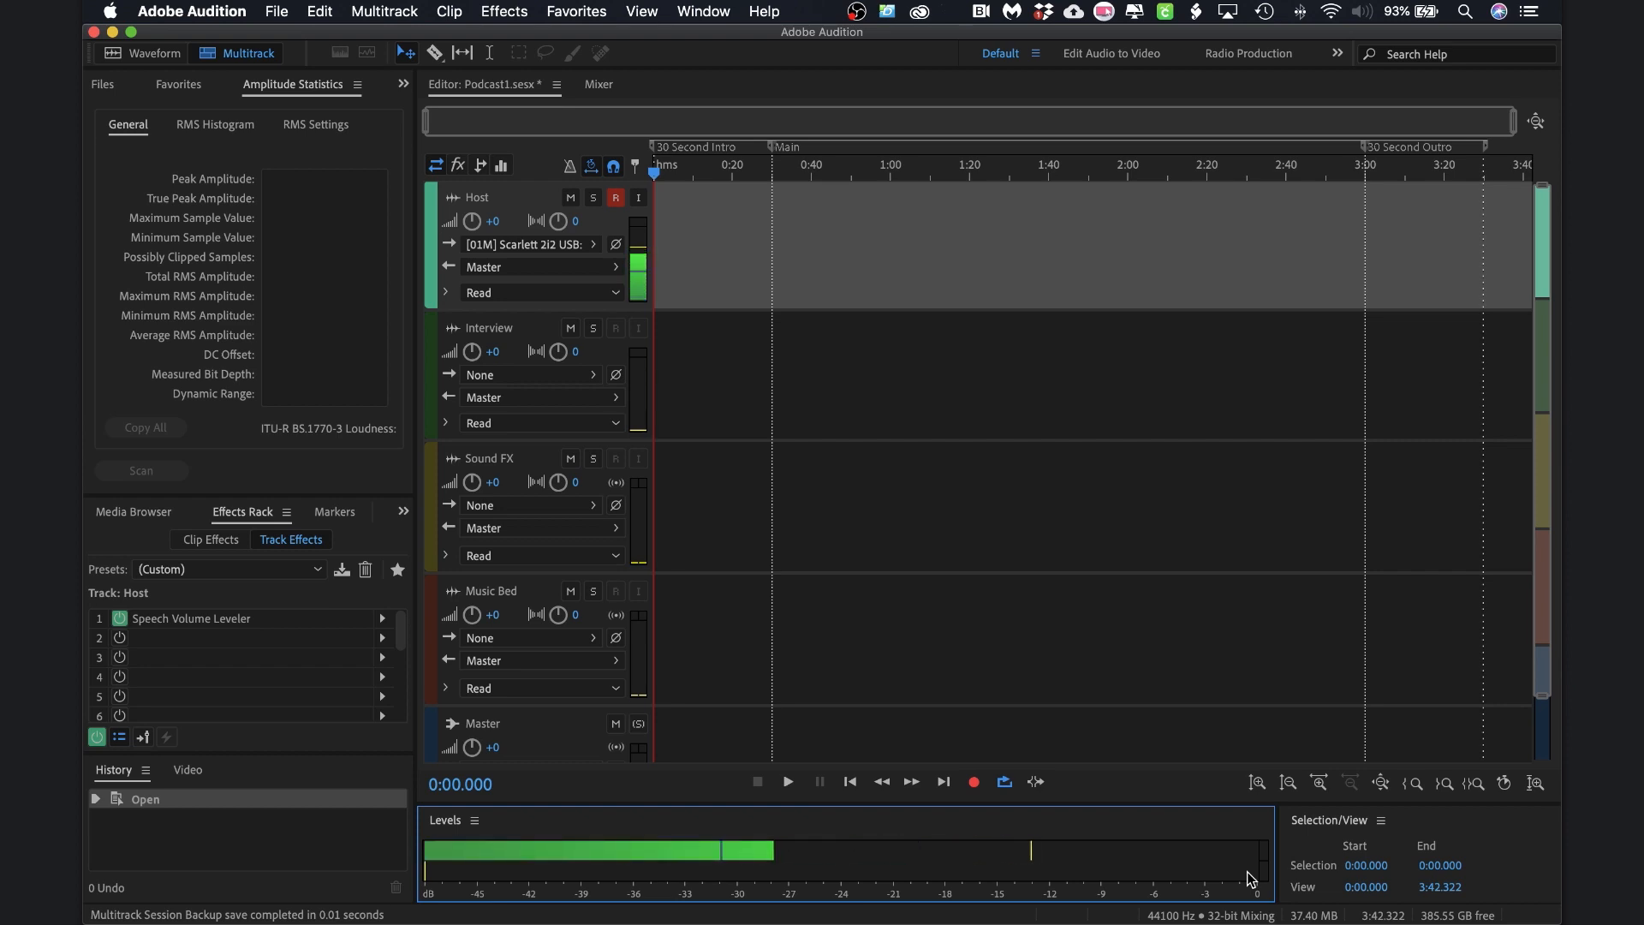
Record a short voice take on the Host track
click(975, 783)
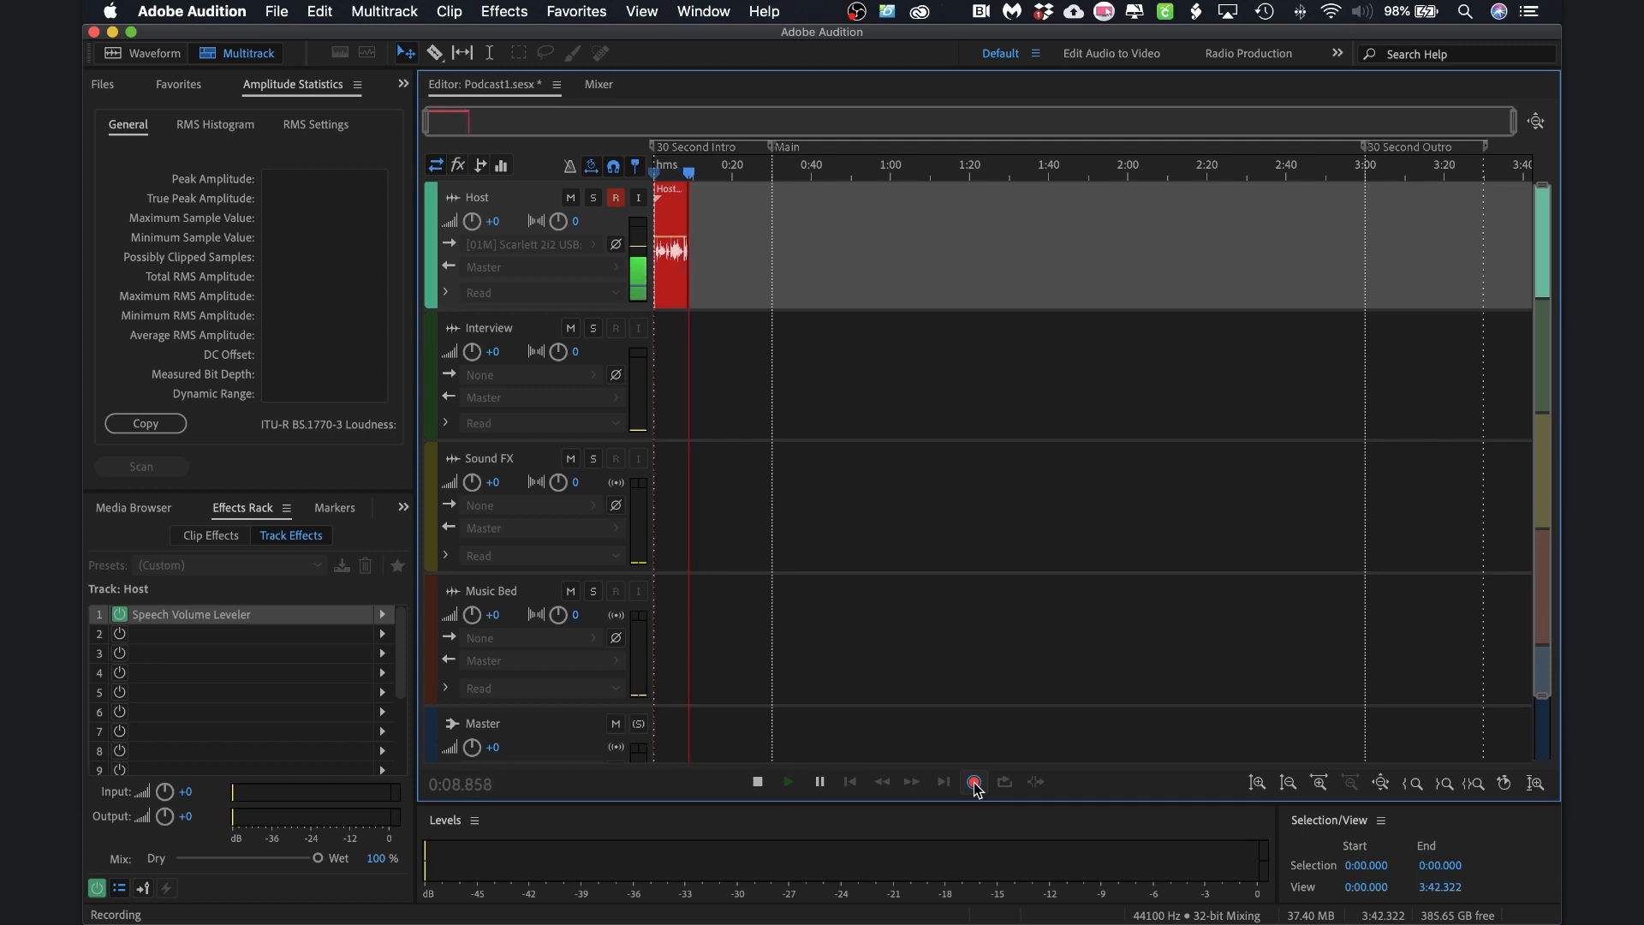
click(974, 782)
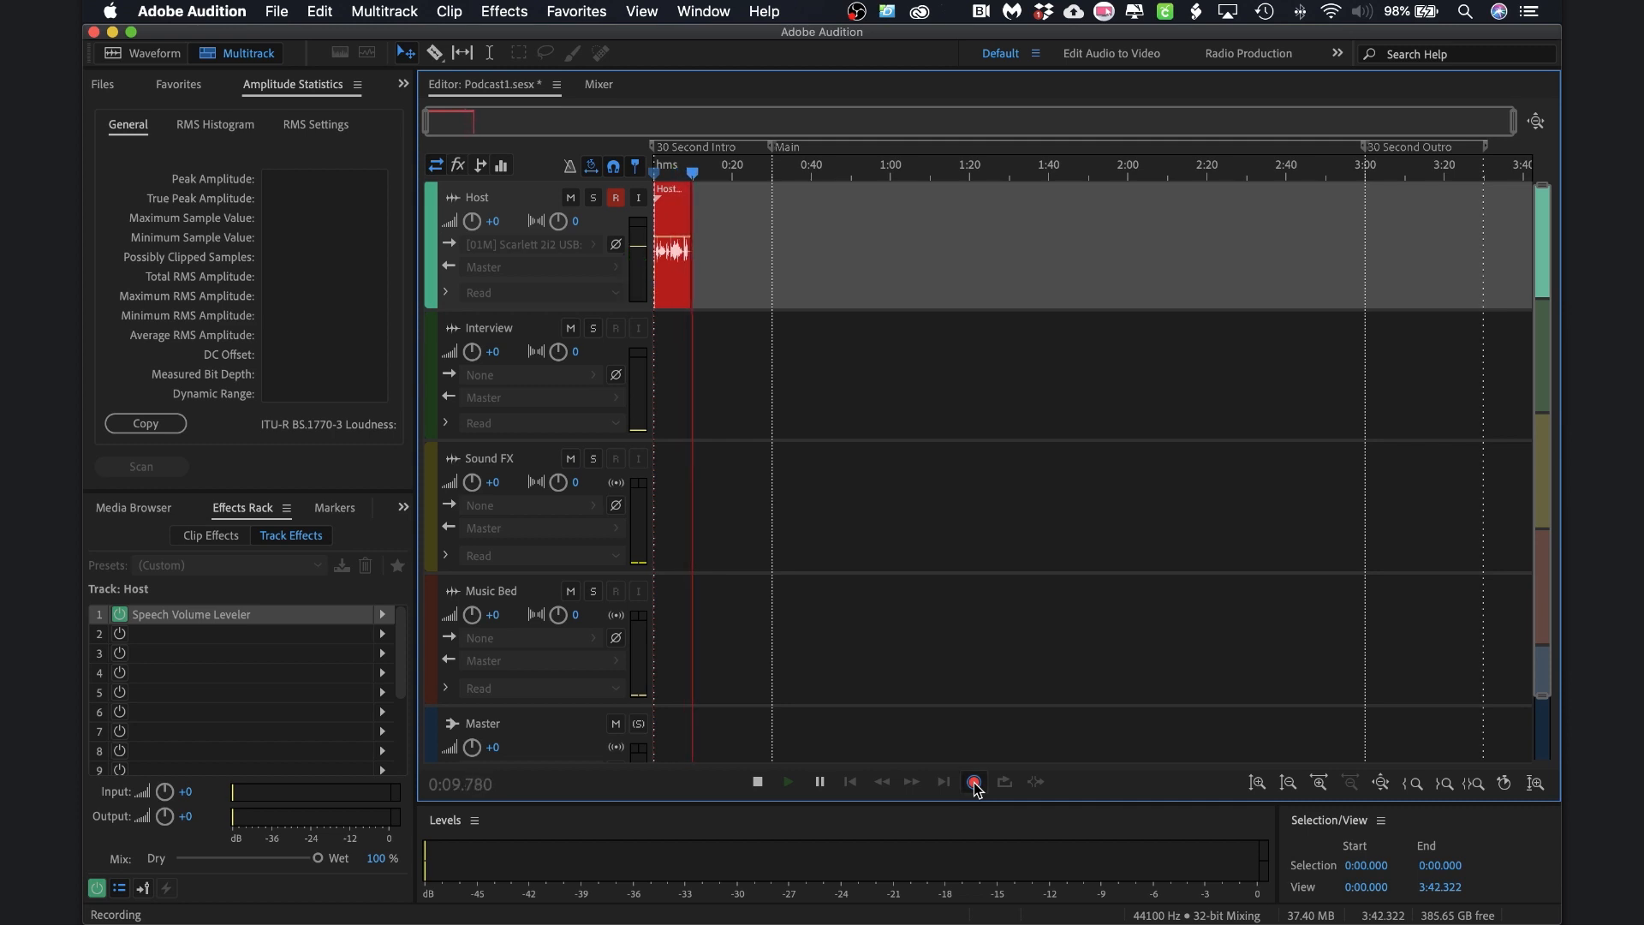
click(757, 782)
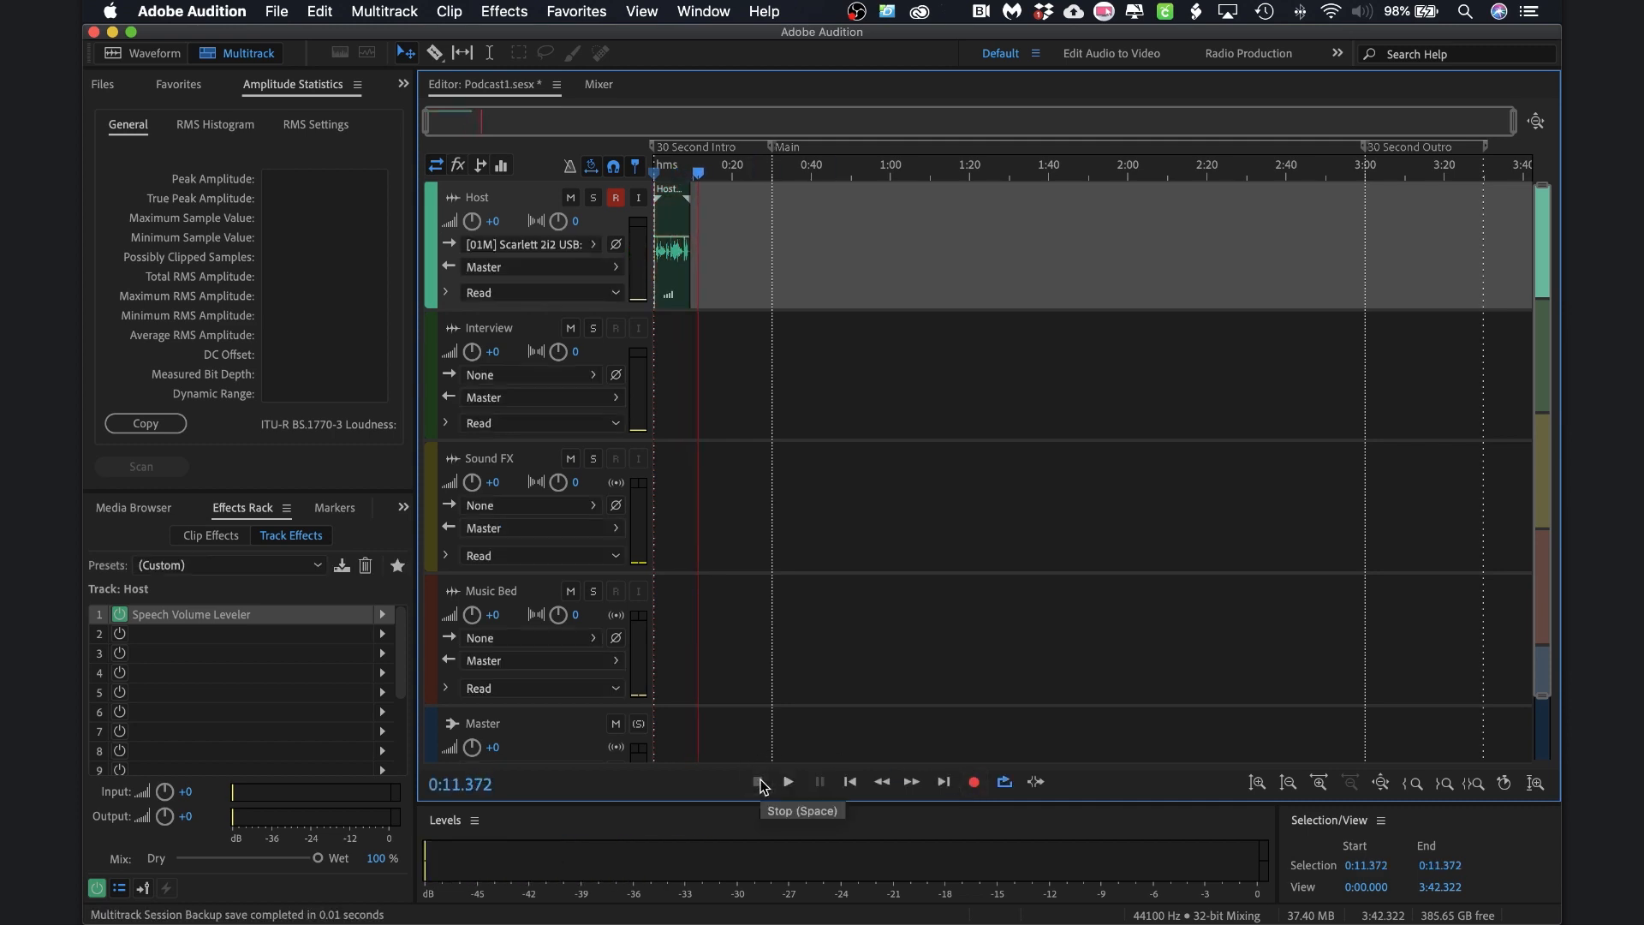
Play the recorded take back from the start, then stop
click(850, 782)
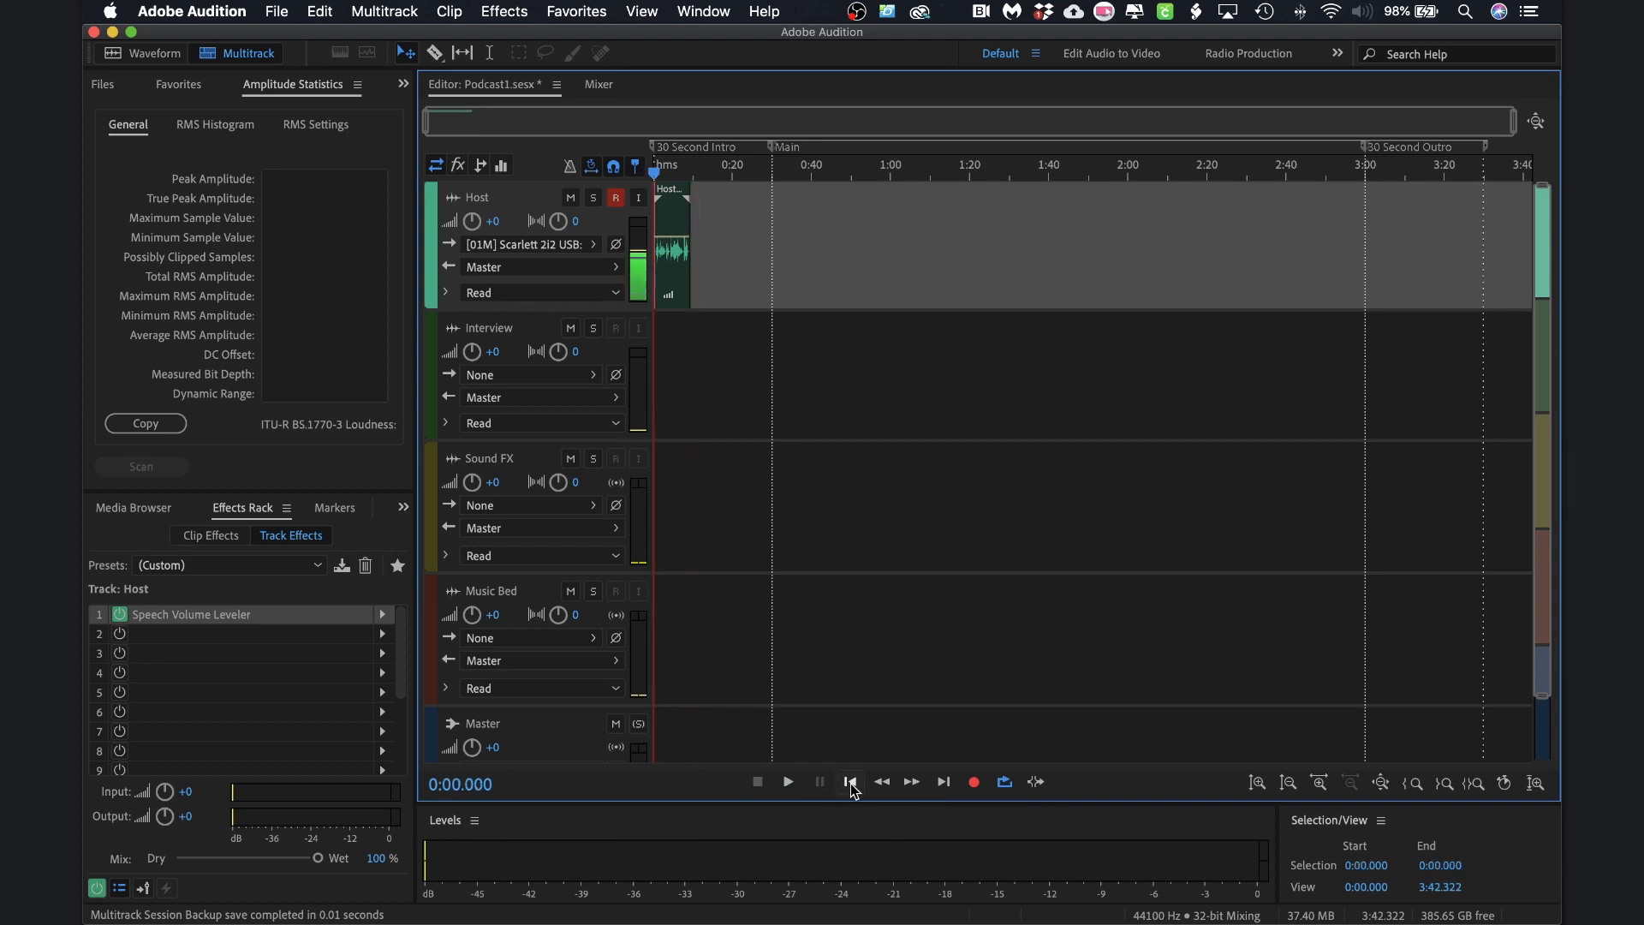
click(788, 782)
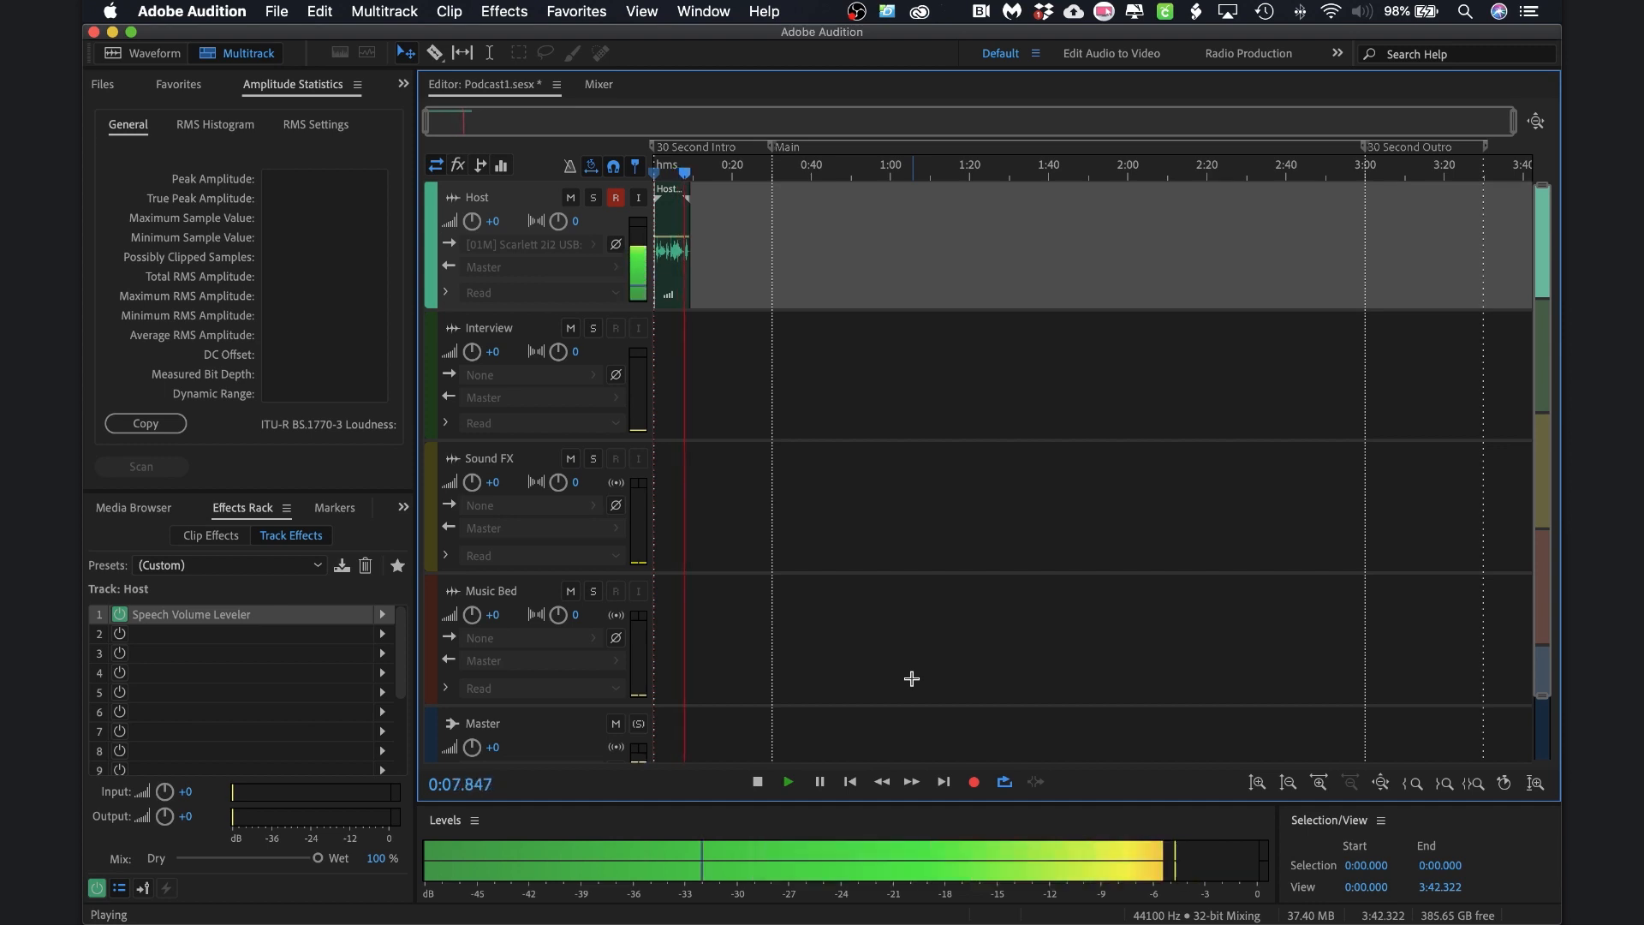
click(765, 769)
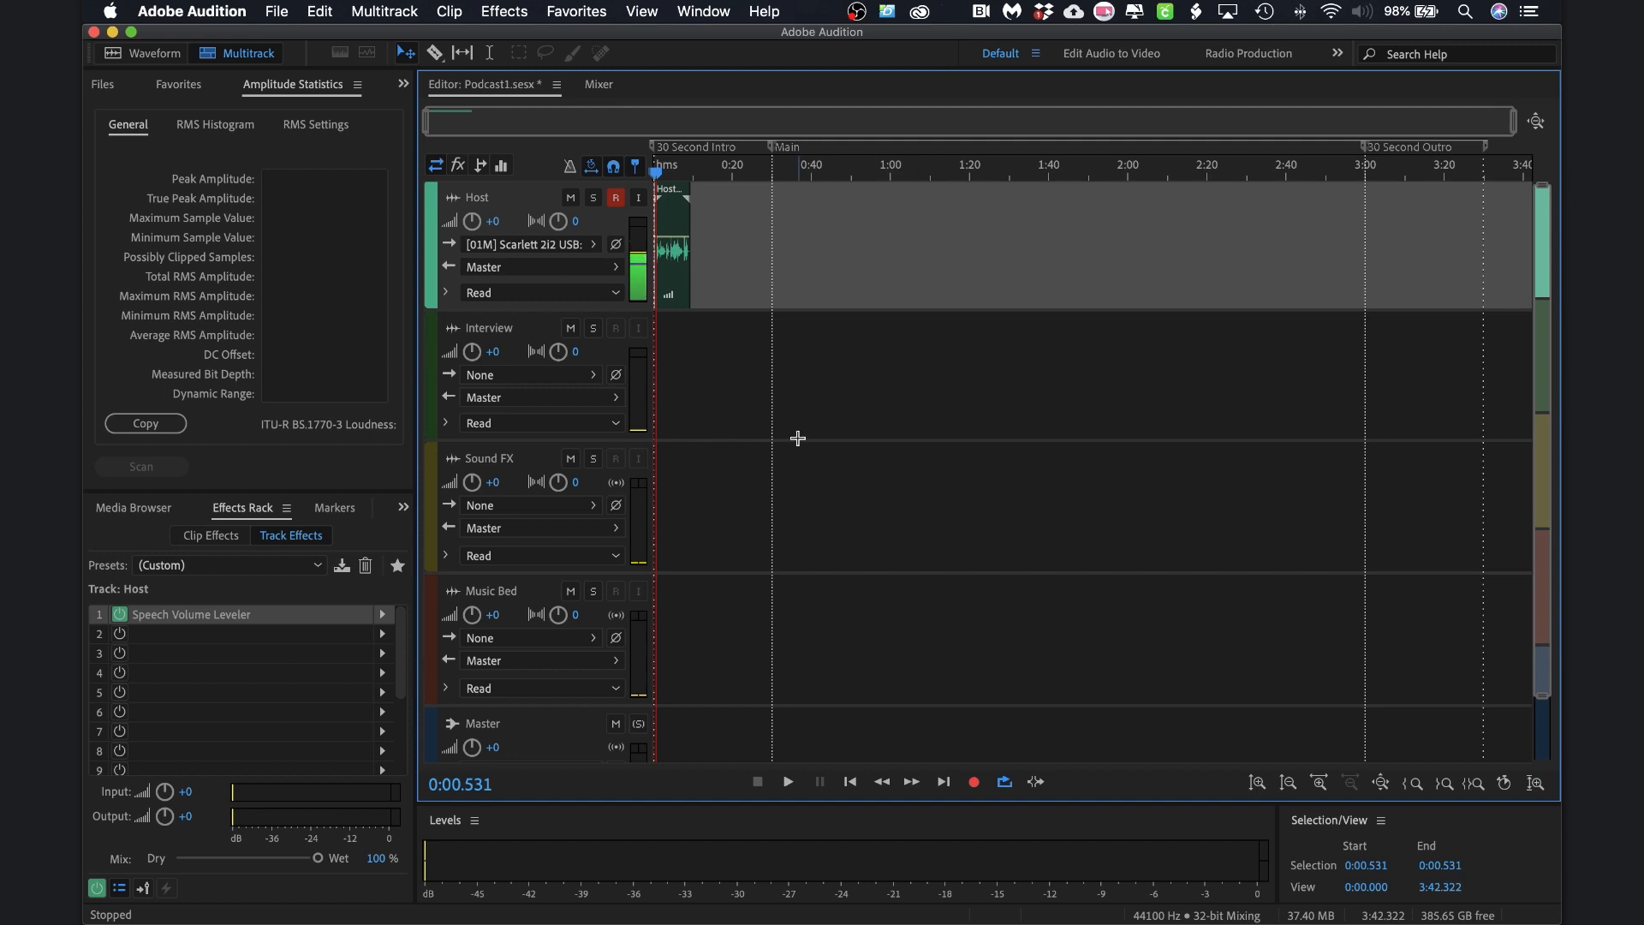
Open Host_005.wav in the Waveform editor and normalize it to -3.00 dB
double_click(672, 272)
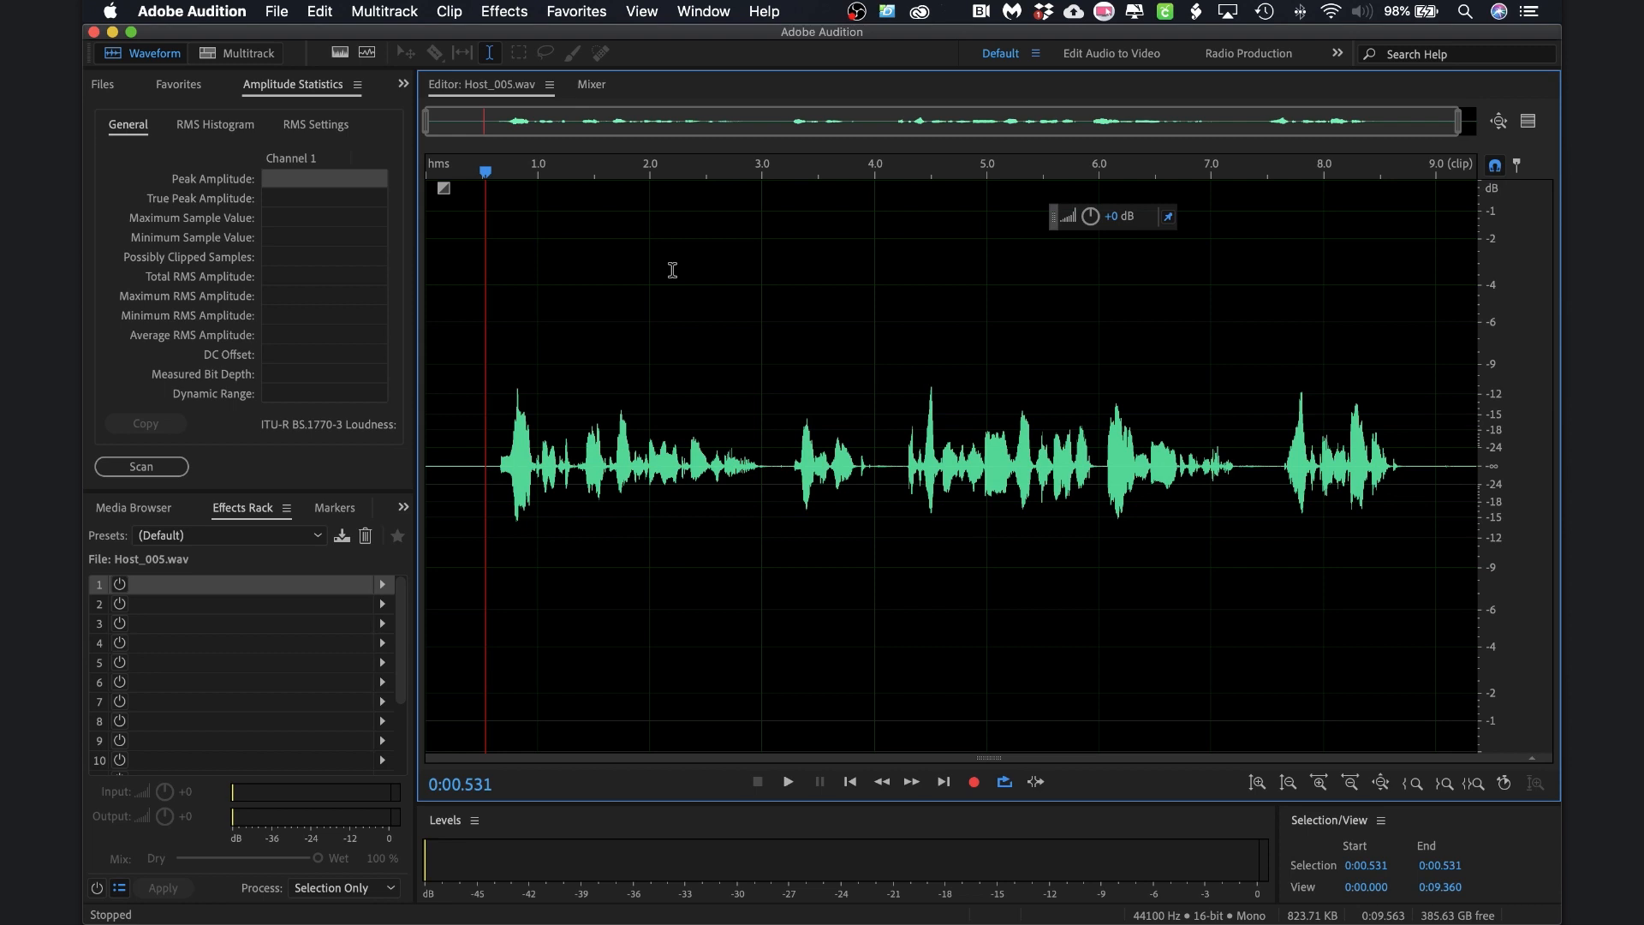
click(509, 13)
mouse_move(558, 248)
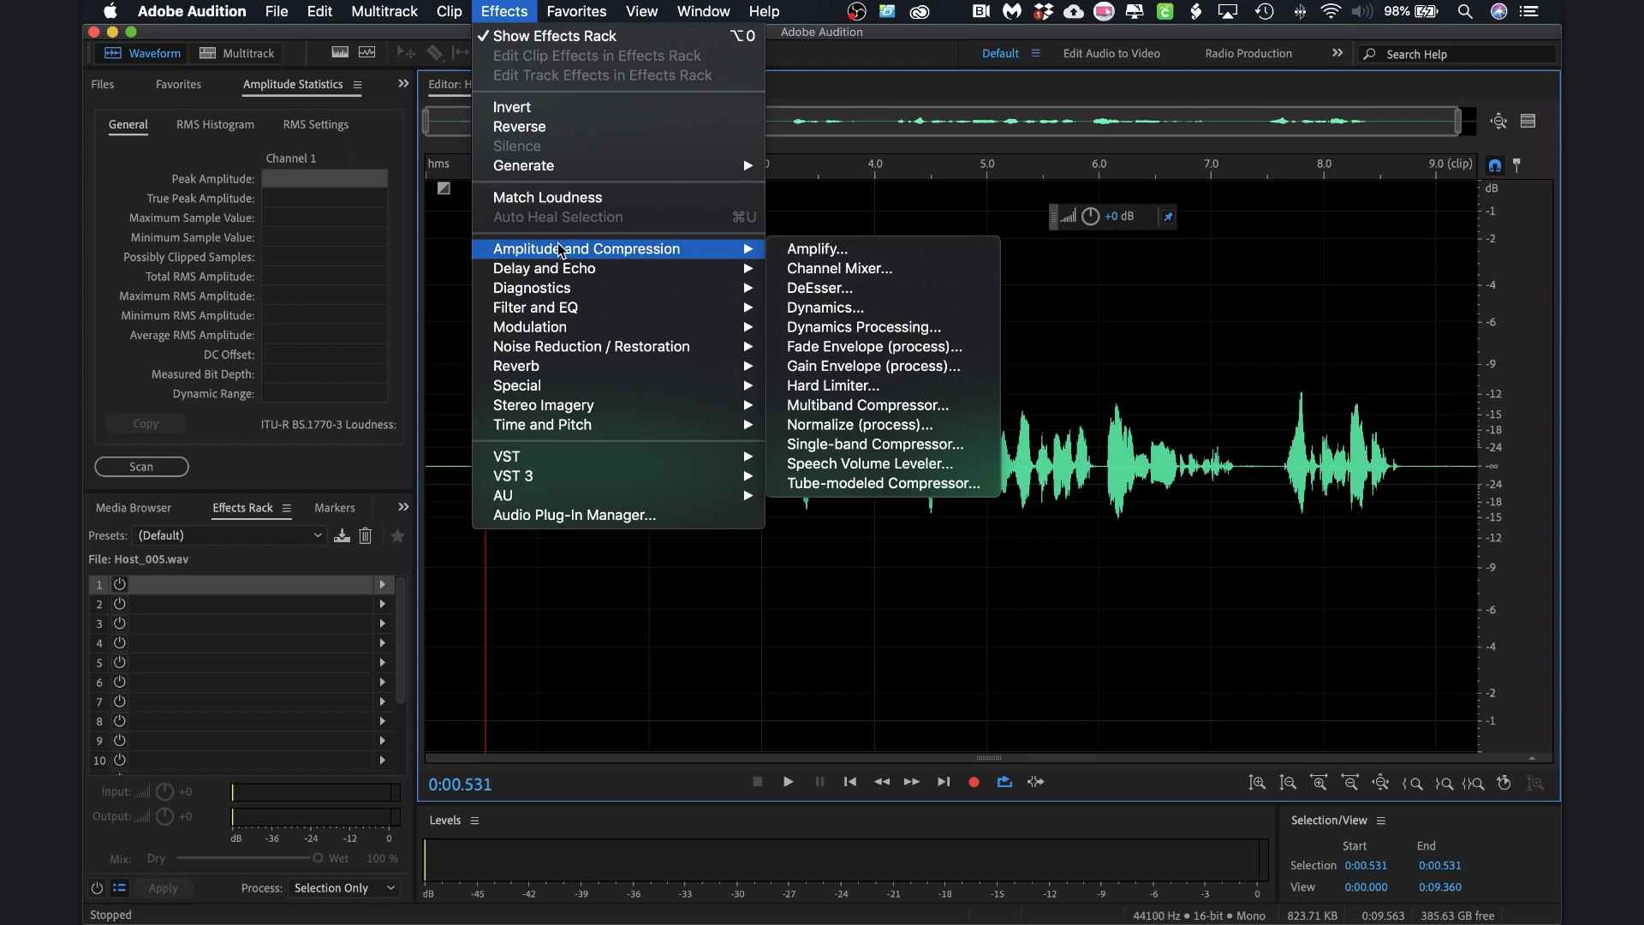
click(871, 426)
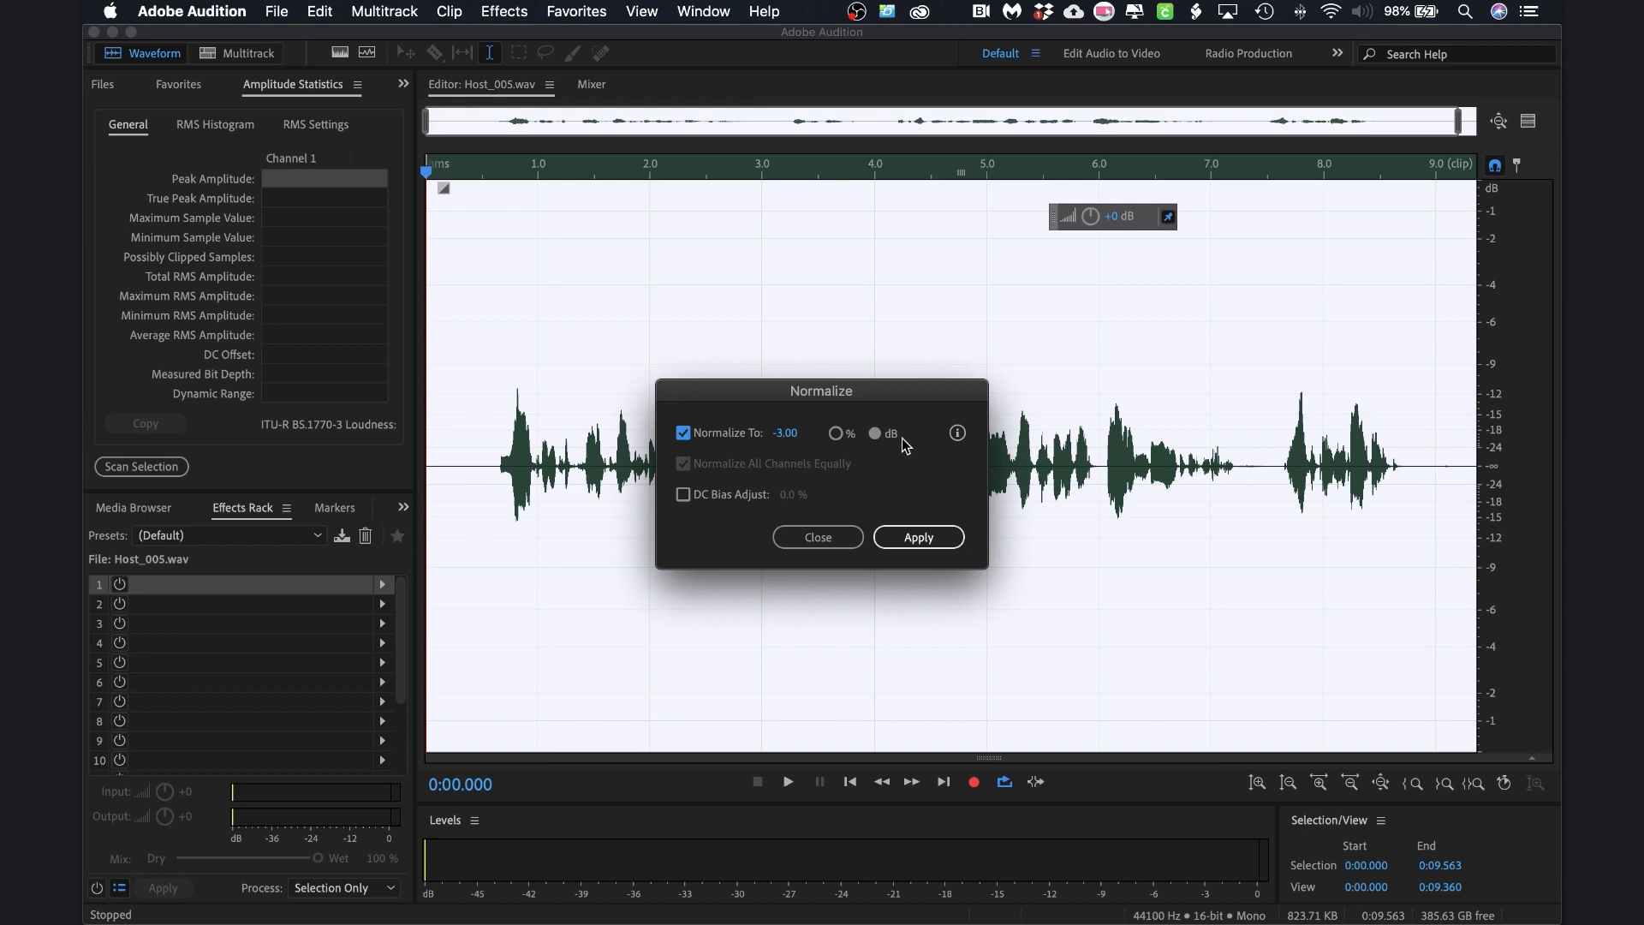
click(918, 537)
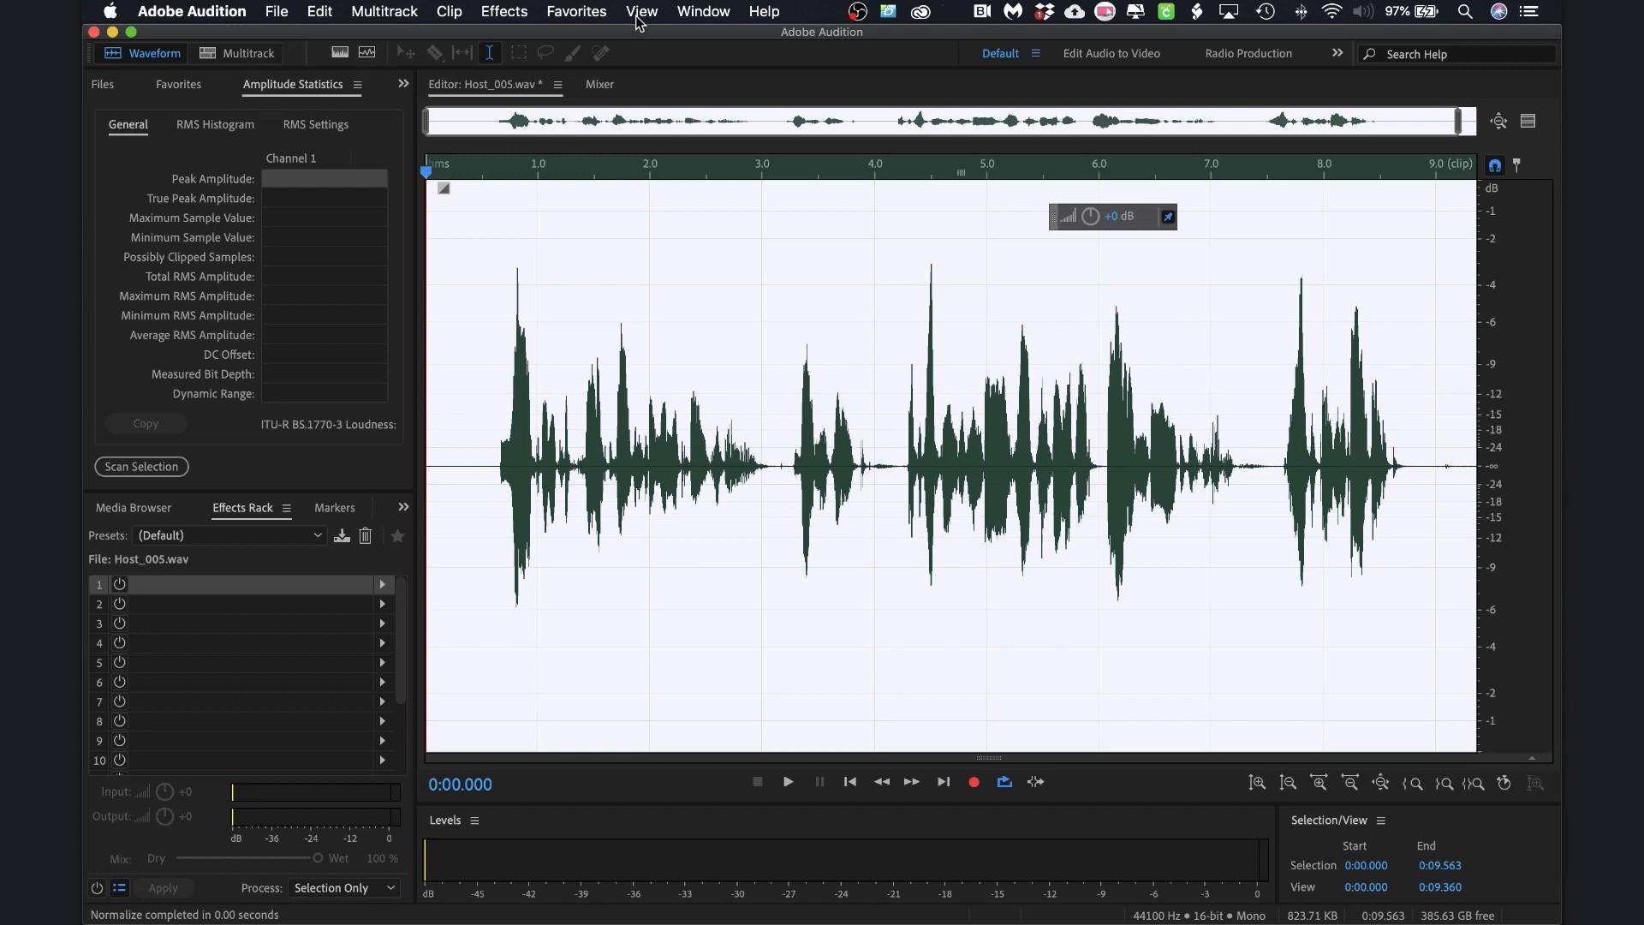
Scan Host_005.wav's amplitude statistics: -3.00 dB peak, -22.67 dB total RMS, 62.47 dB range
click(700, 12)
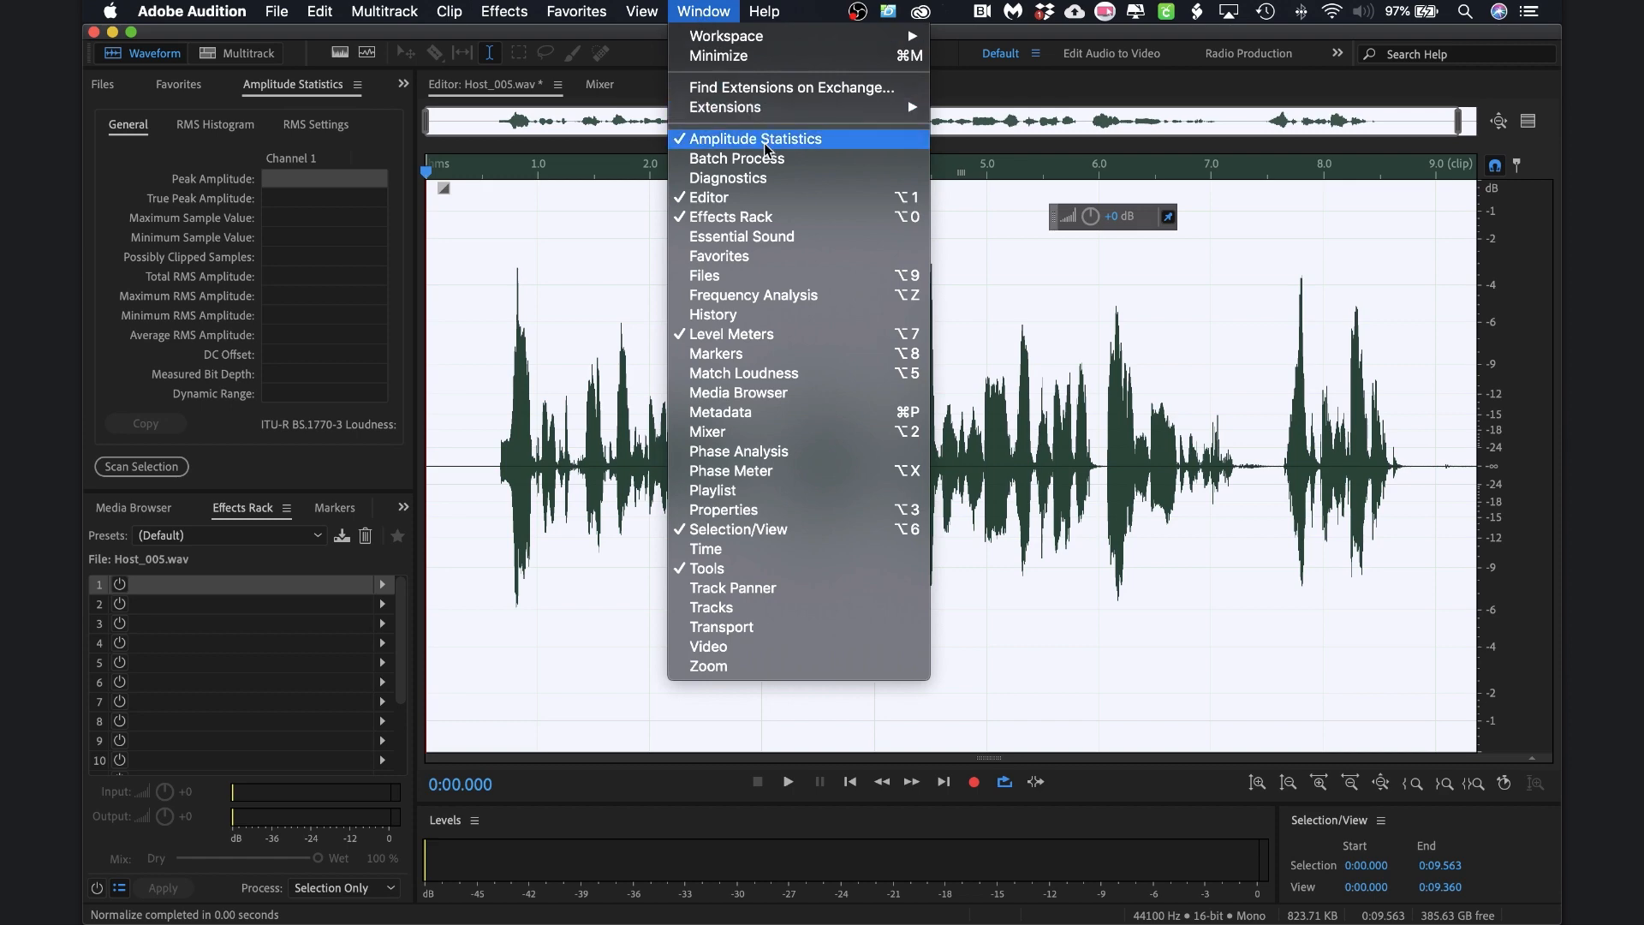
click(233, 149)
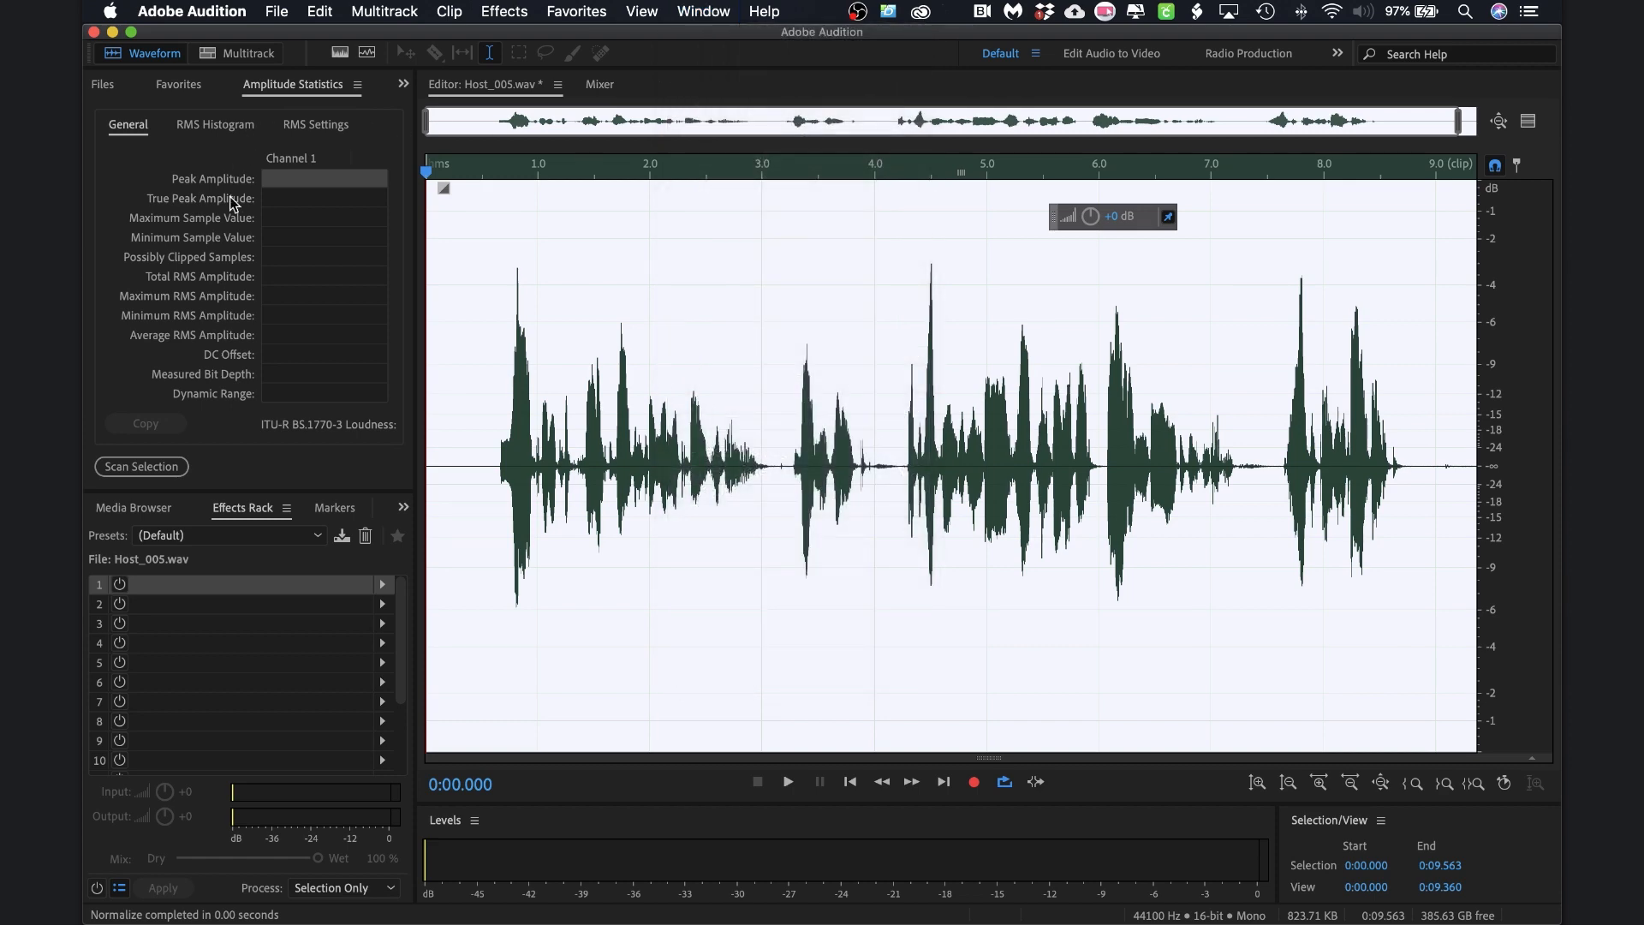
click(148, 465)
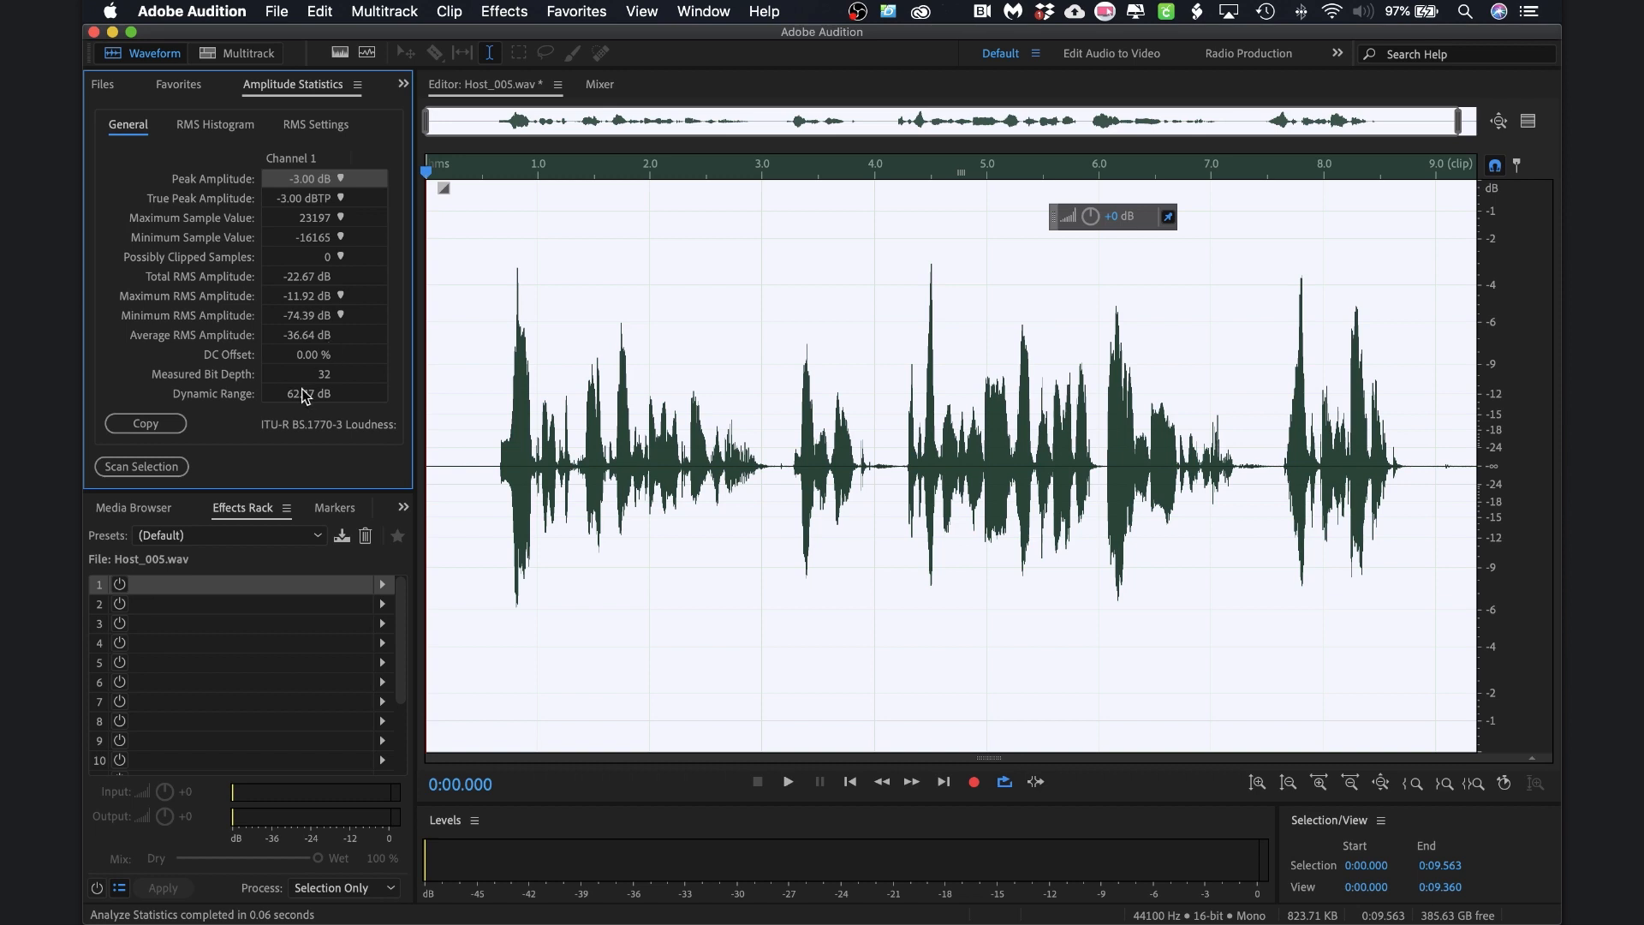
click(382, 585)
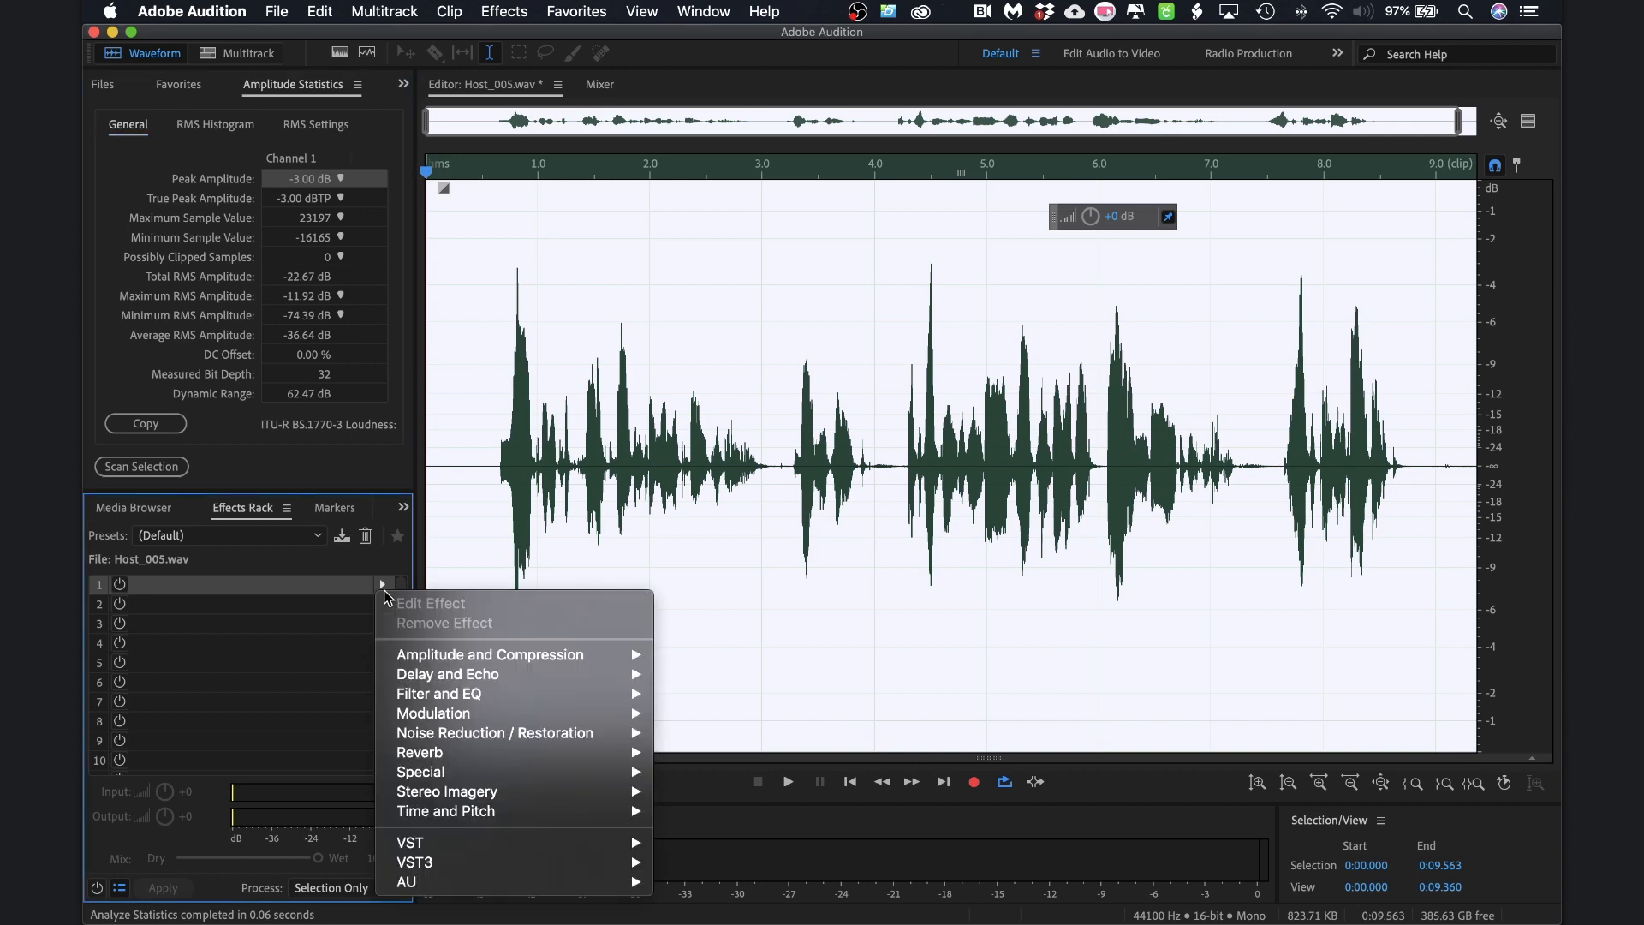
Add Dynamics to rack slot 1 and set its AutoGate threshold to -36 dB
mouse_move(498, 661)
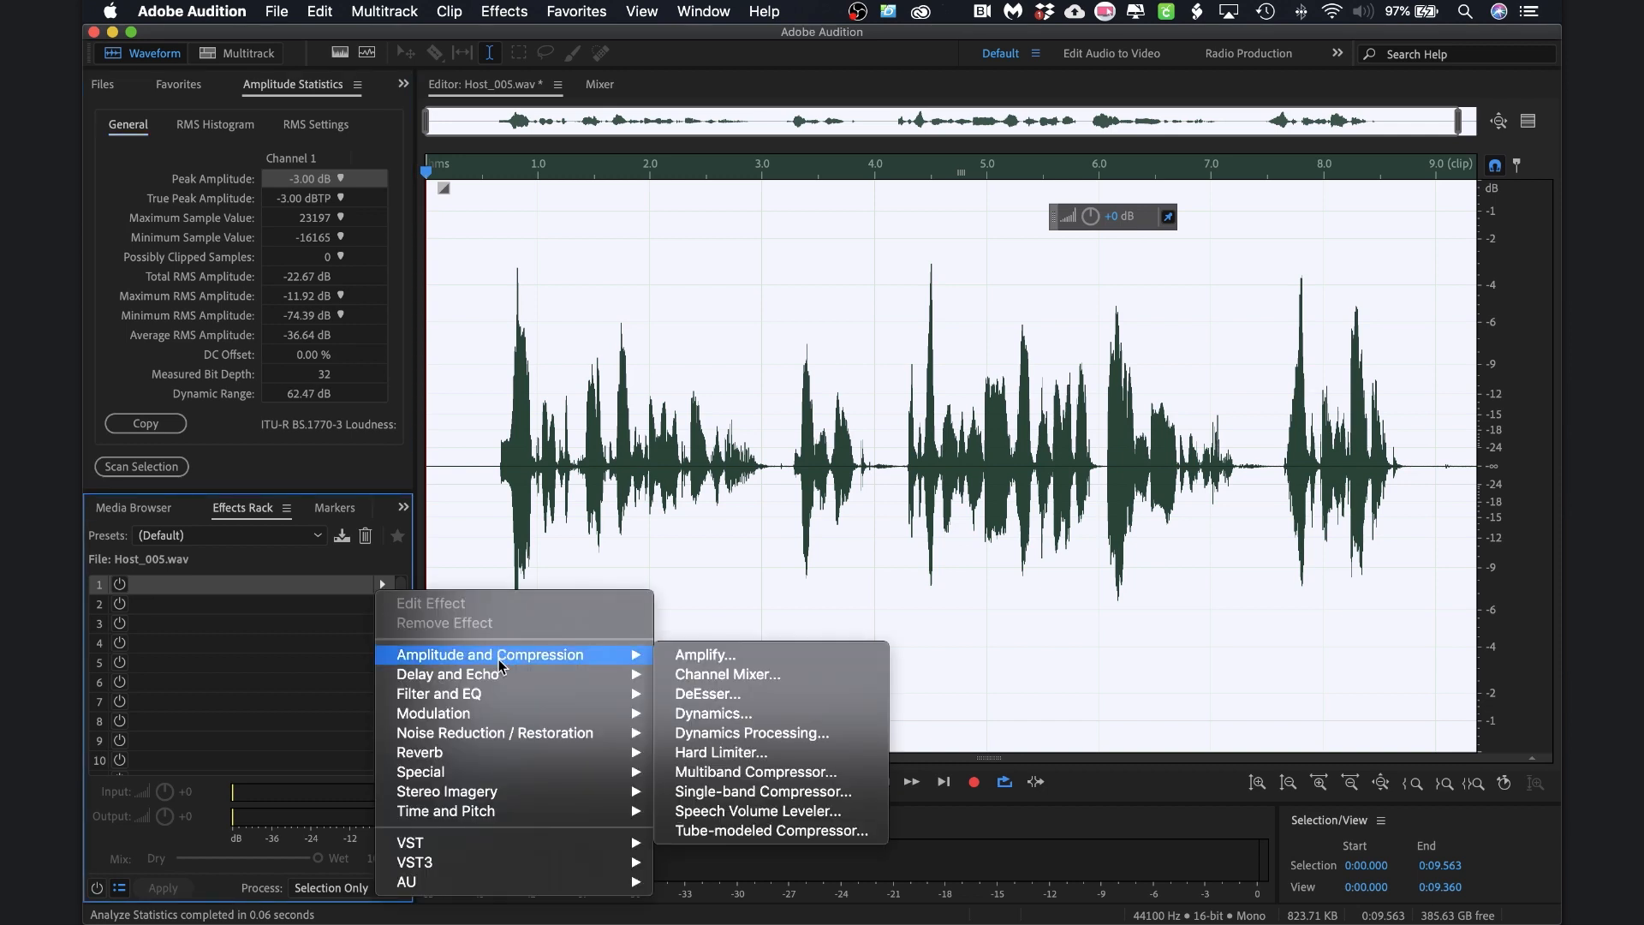
click(723, 715)
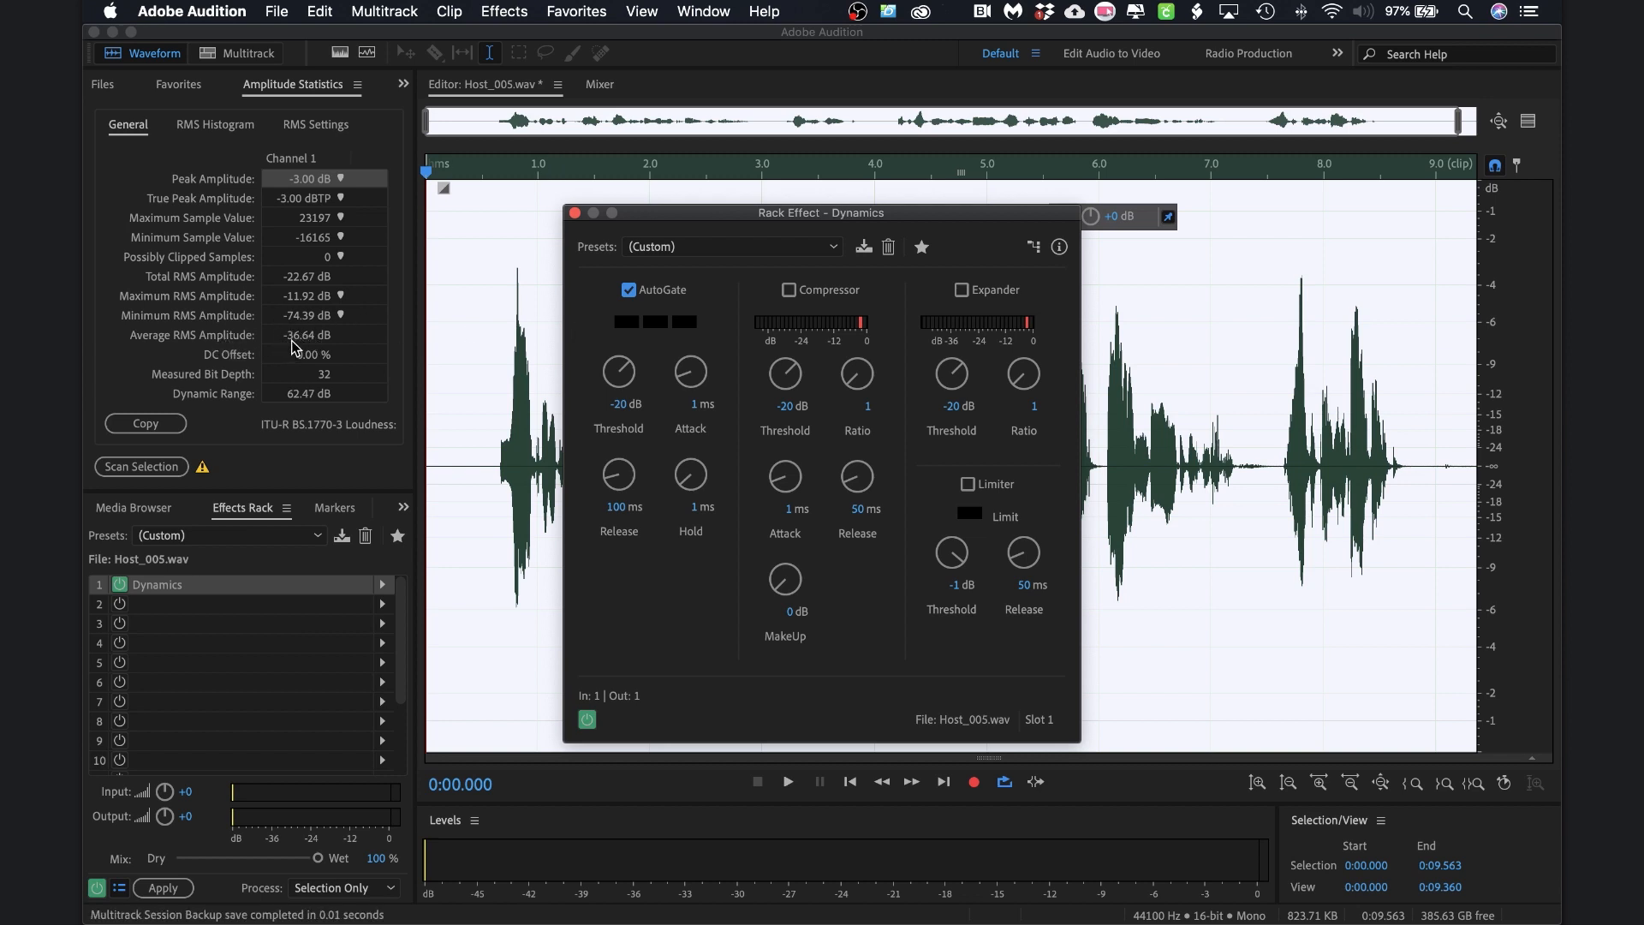
click(616, 404)
text(-36)
key(Return)
Preview the gated clip from near the start, then close the Dynamics window
click(451, 406)
key(space)
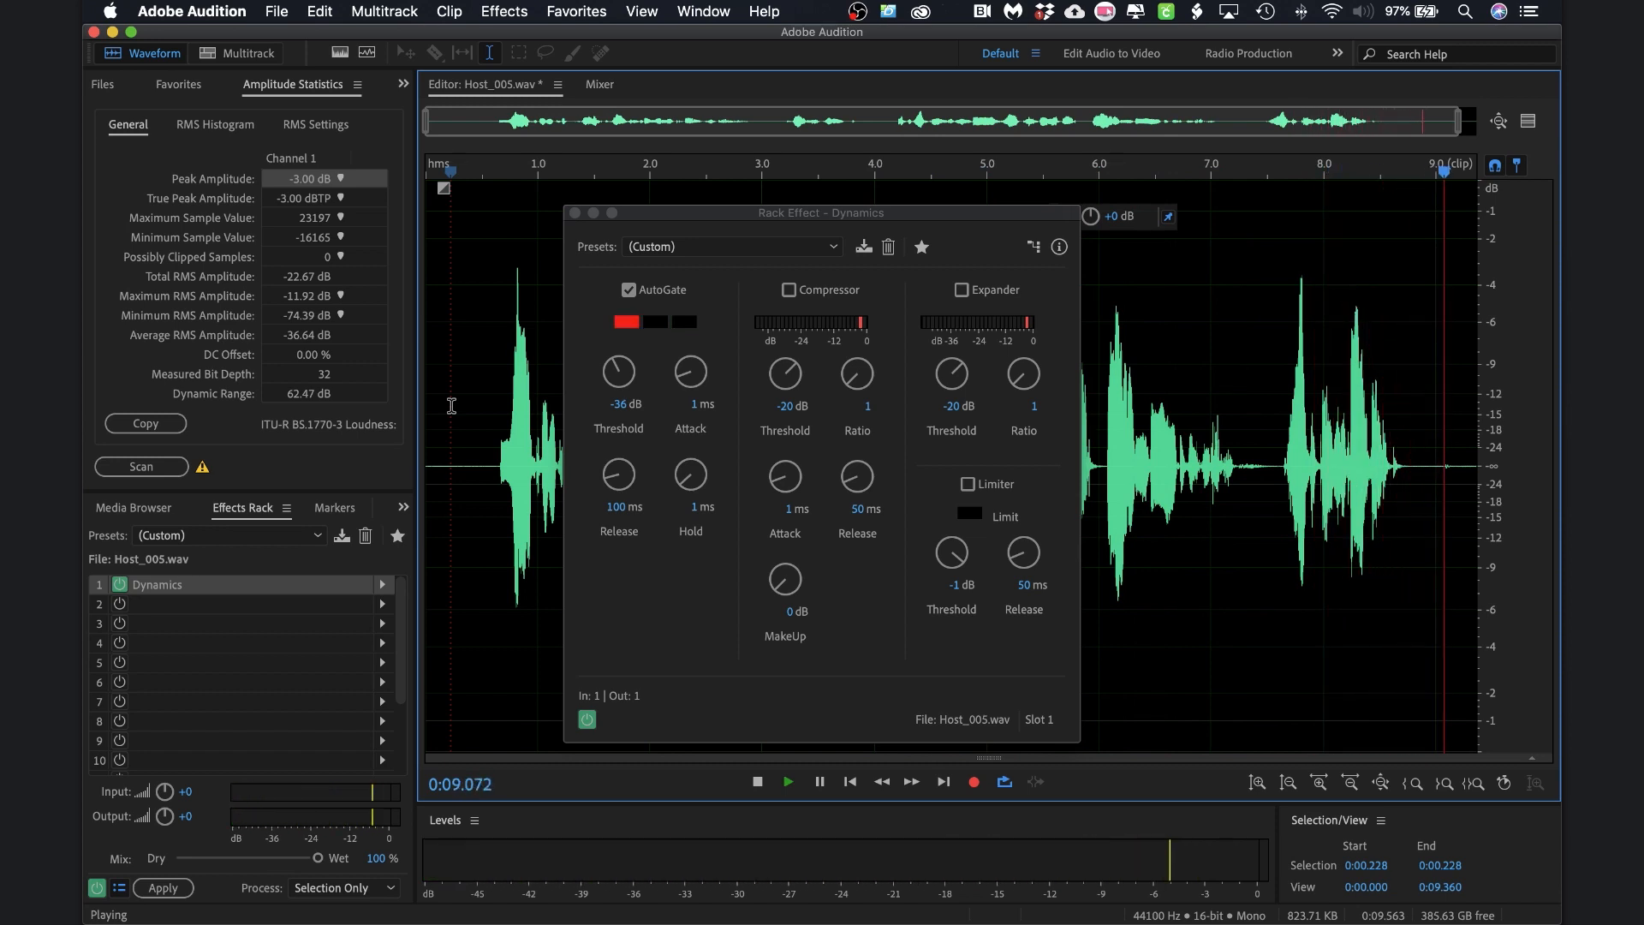
key(space)
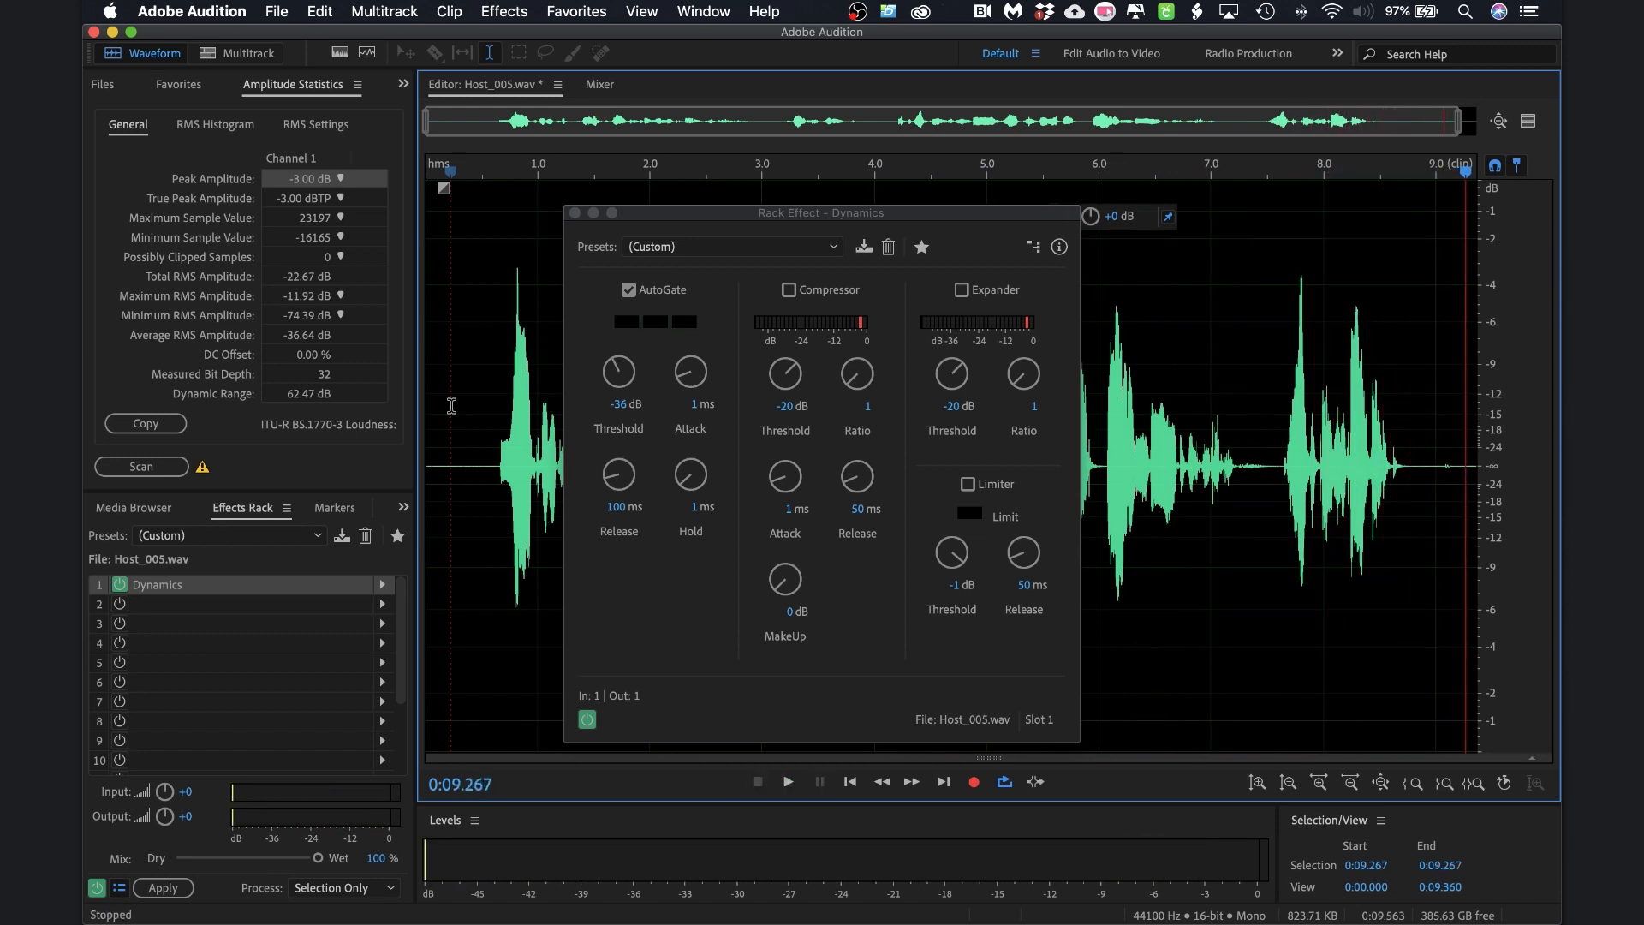
click(574, 213)
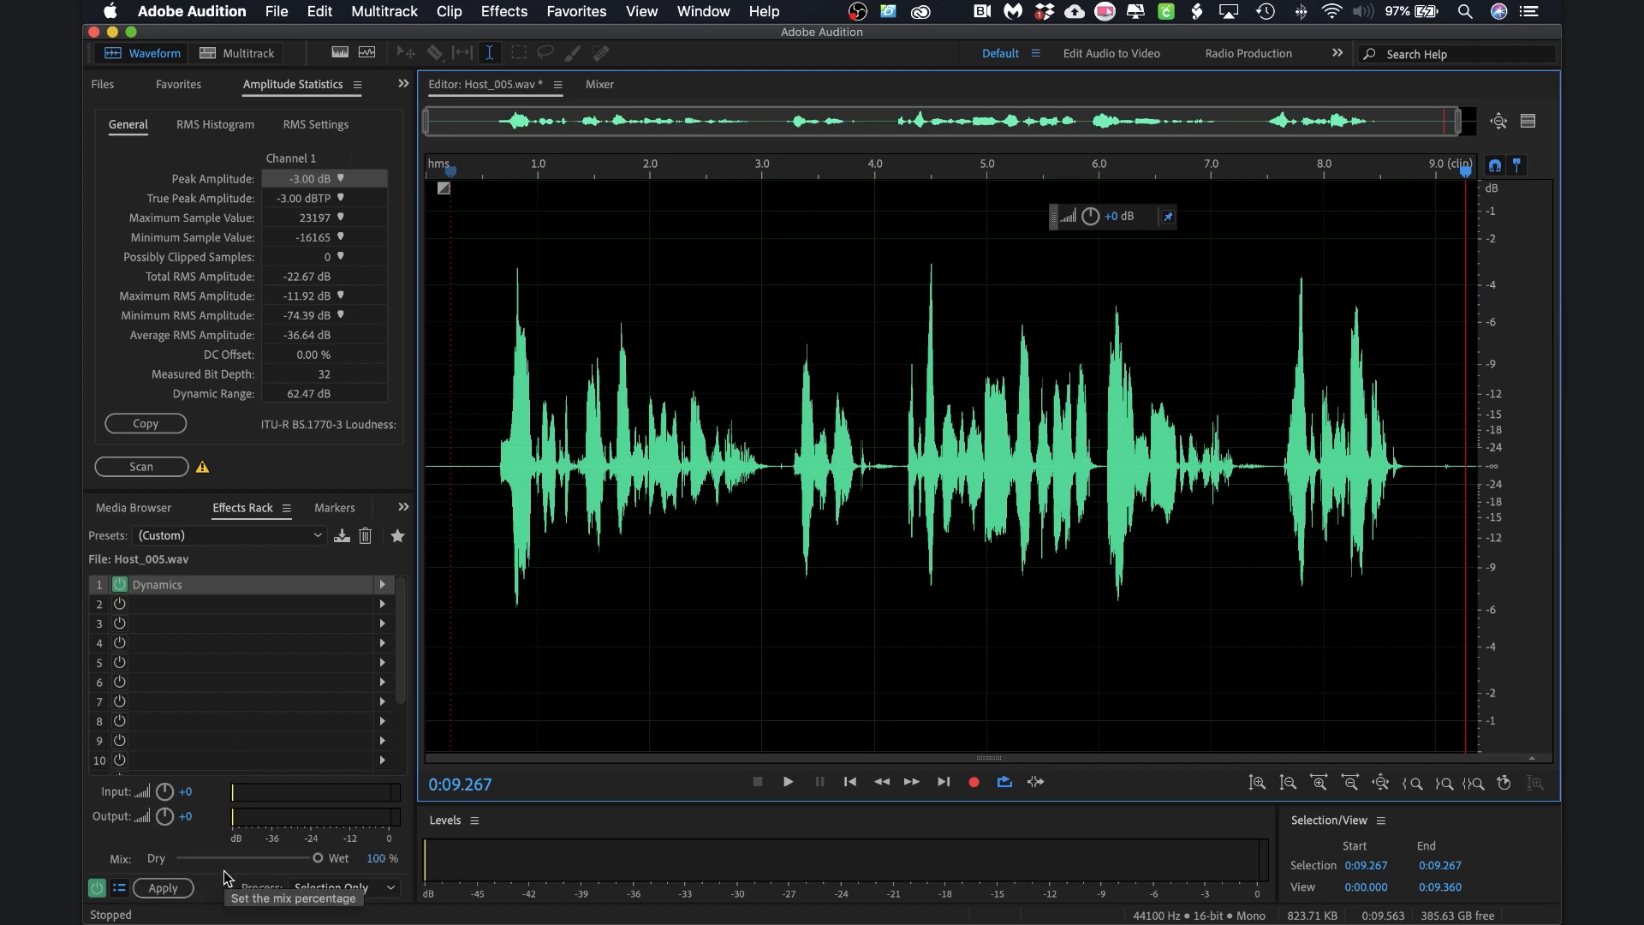
Put a Parametric Equalizer in rack slot 2 with the Vocal Enhancer preset
click(383, 606)
click(382, 607)
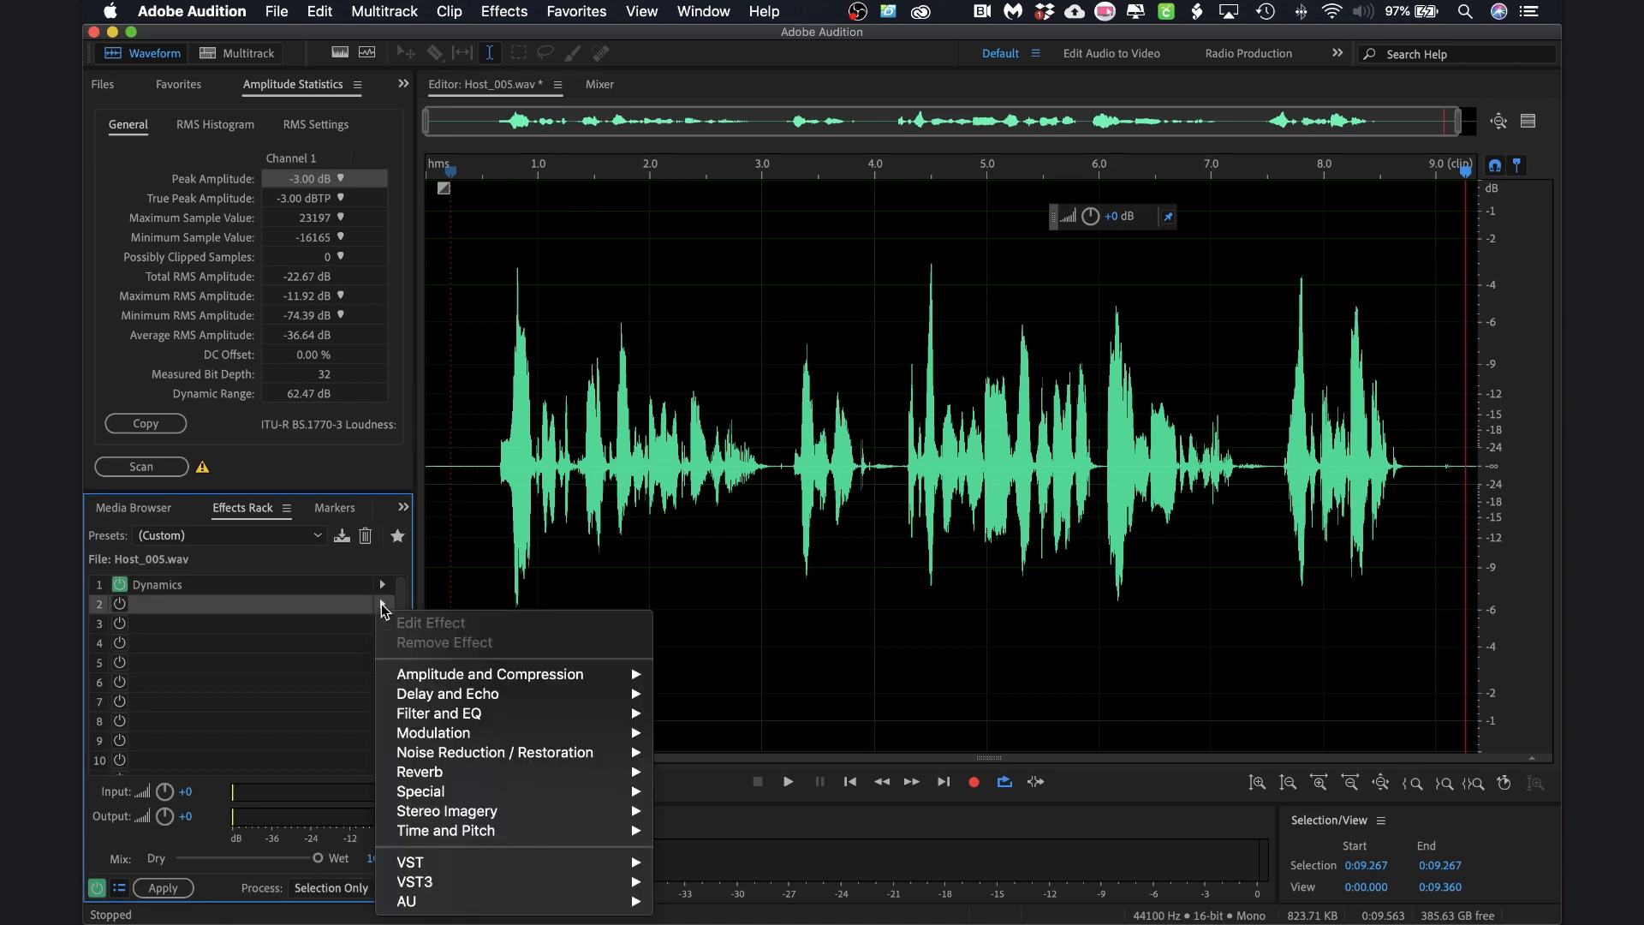
mouse_move(495, 712)
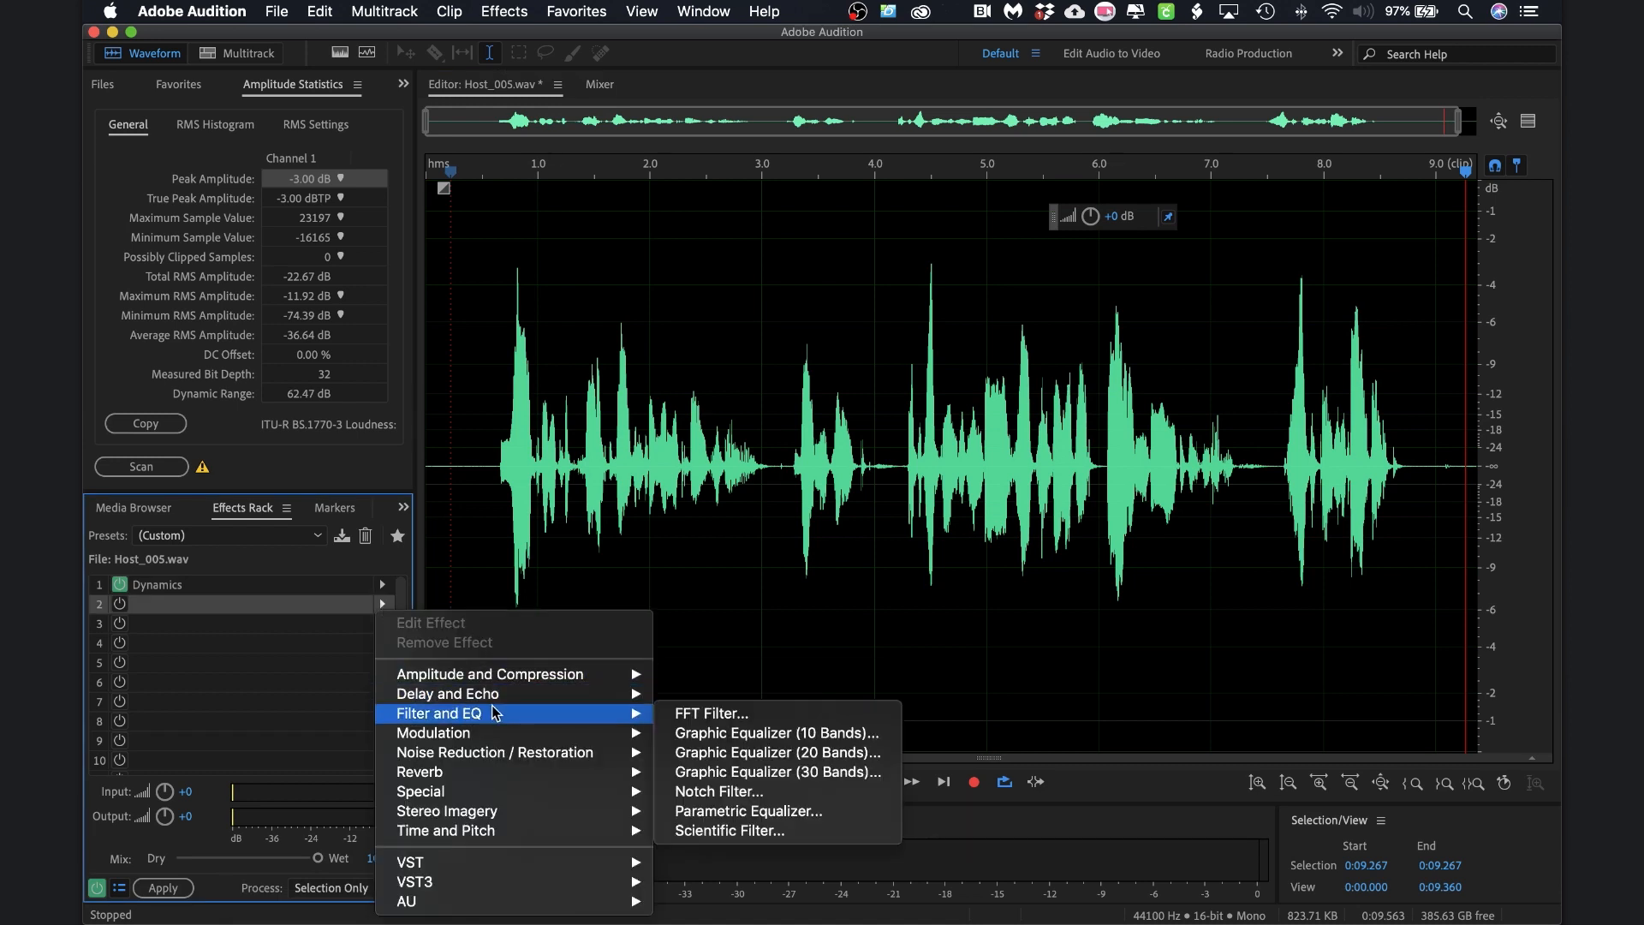
click(733, 823)
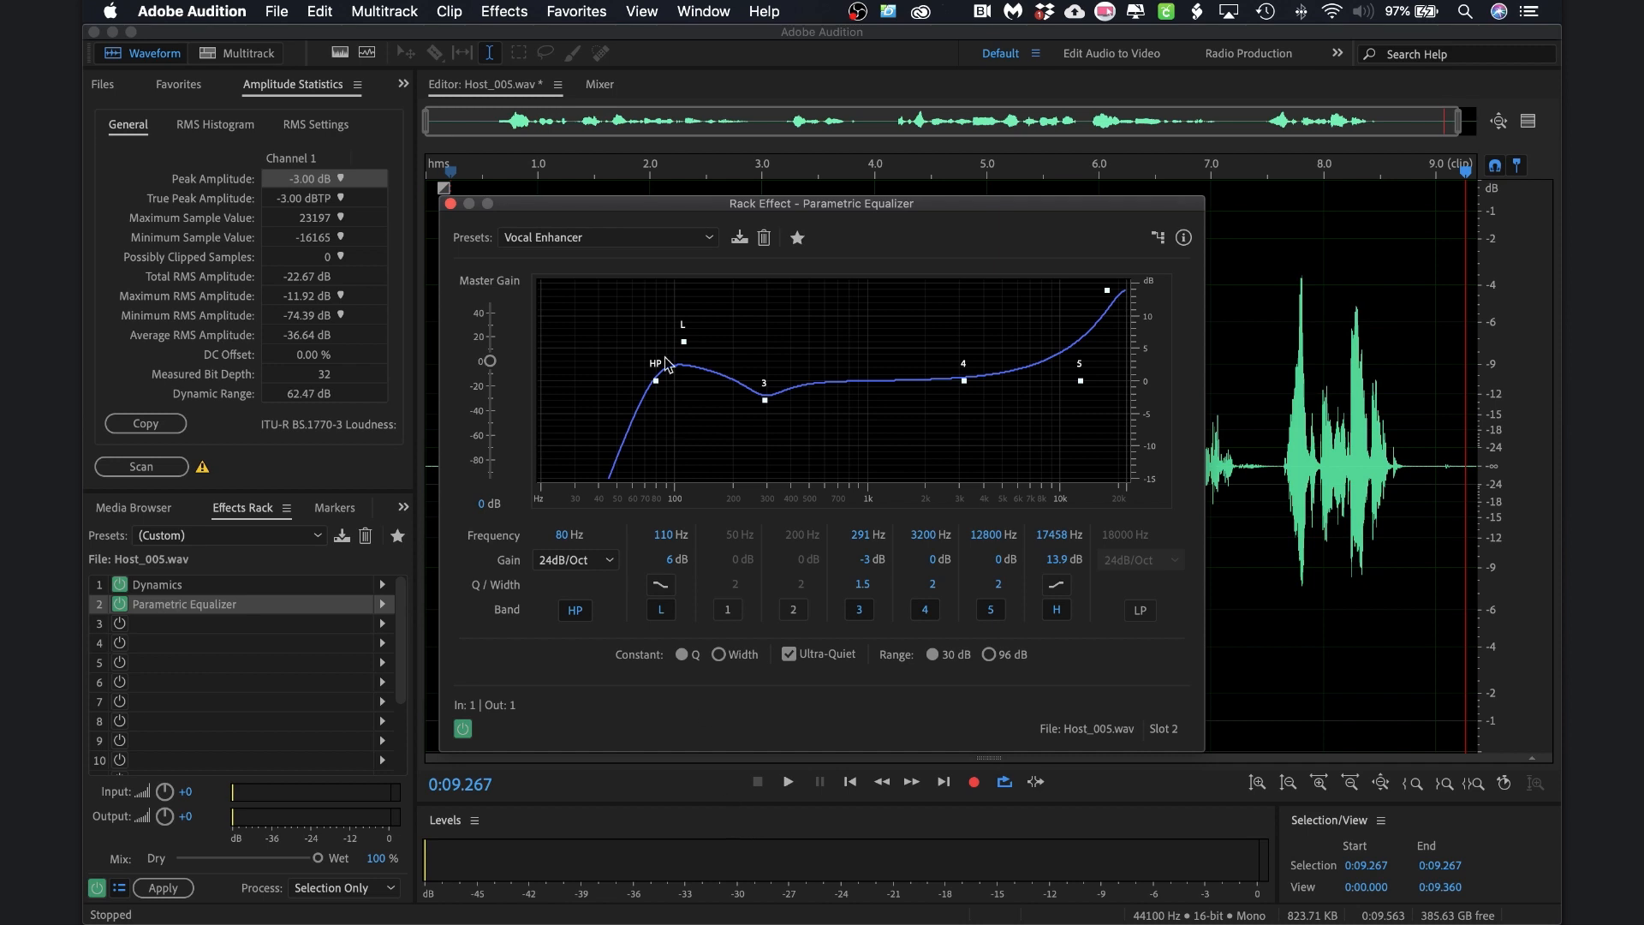
click(640, 240)
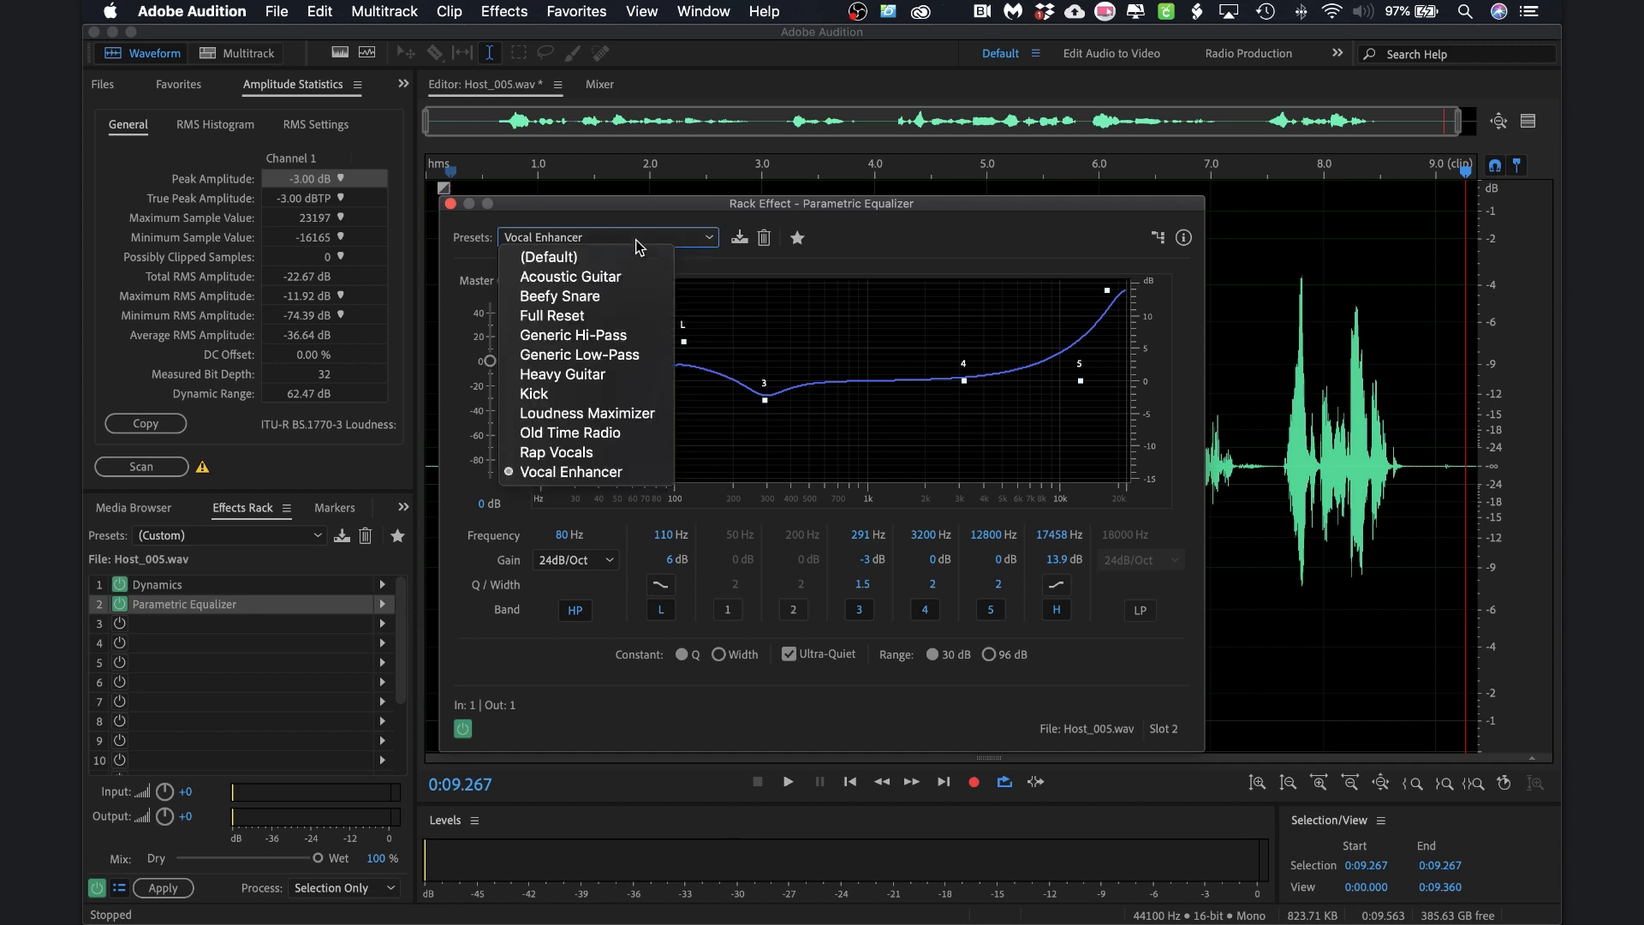
click(575, 474)
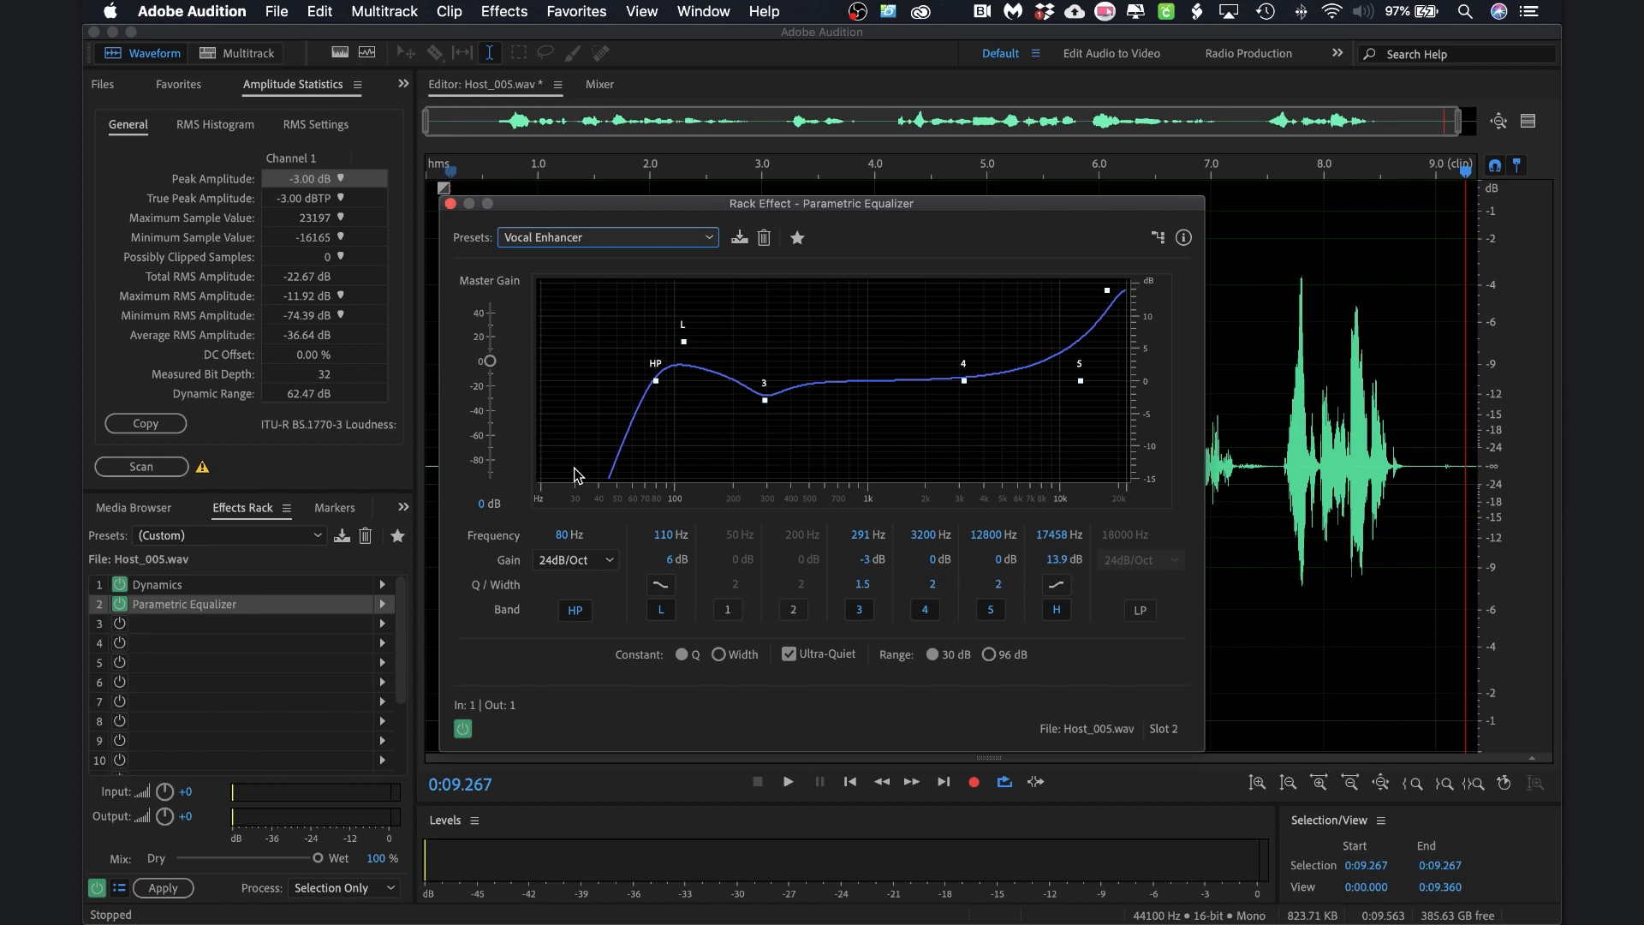
click(451, 203)
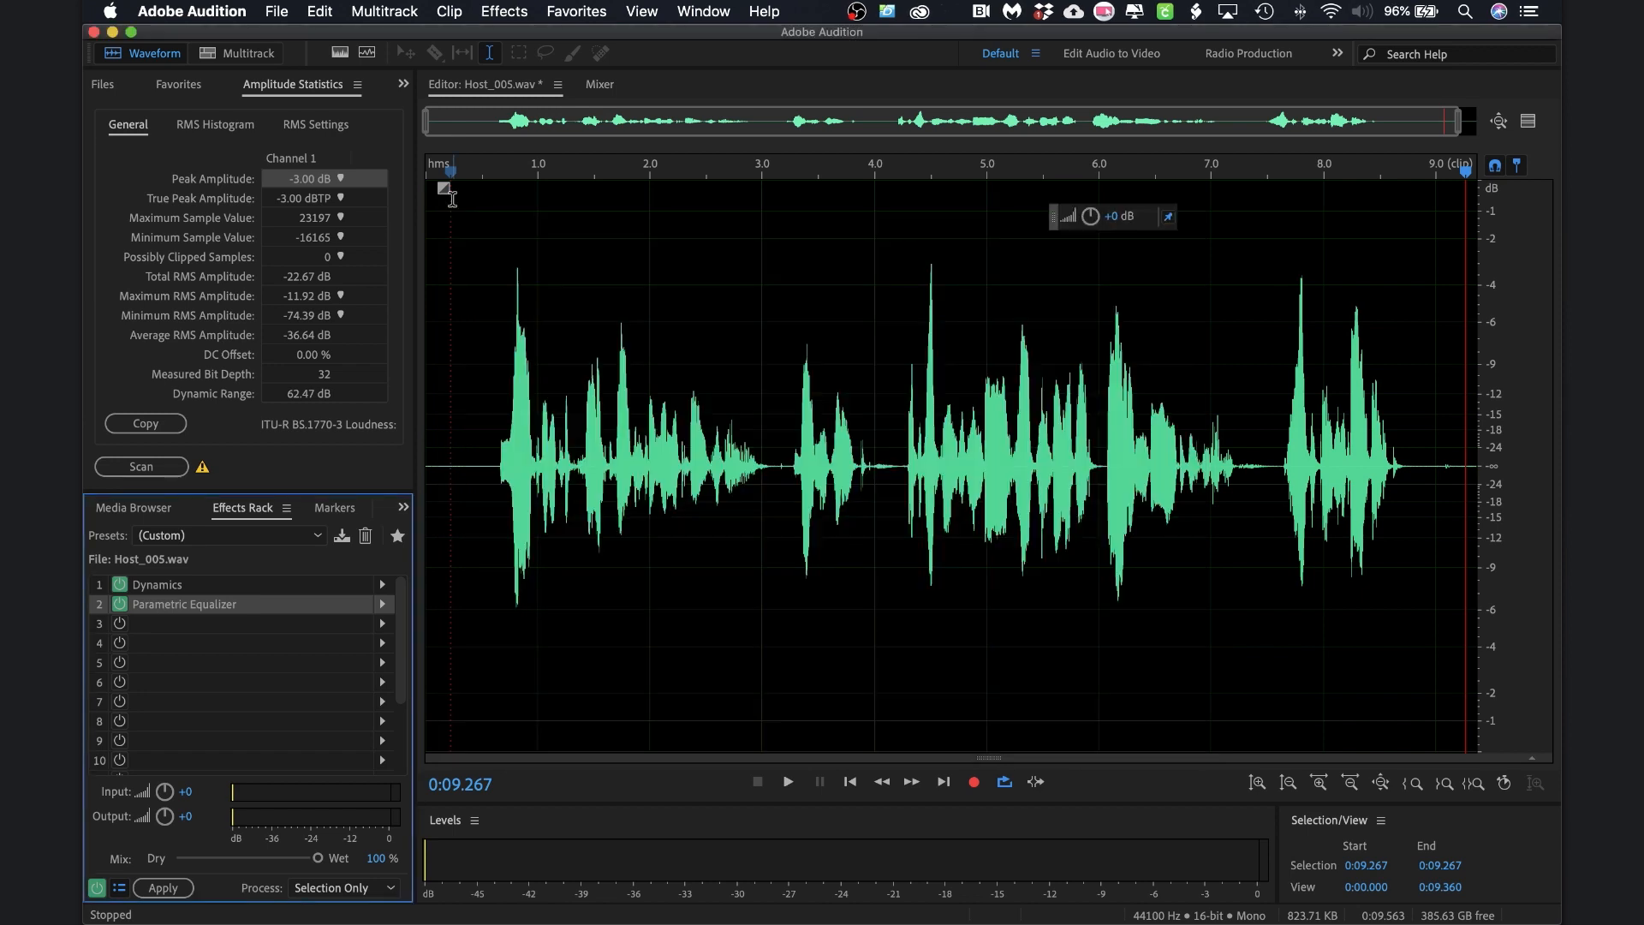
Load Dynamics Processing into rack slot 3 with the Voice Over preset
click(309, 625)
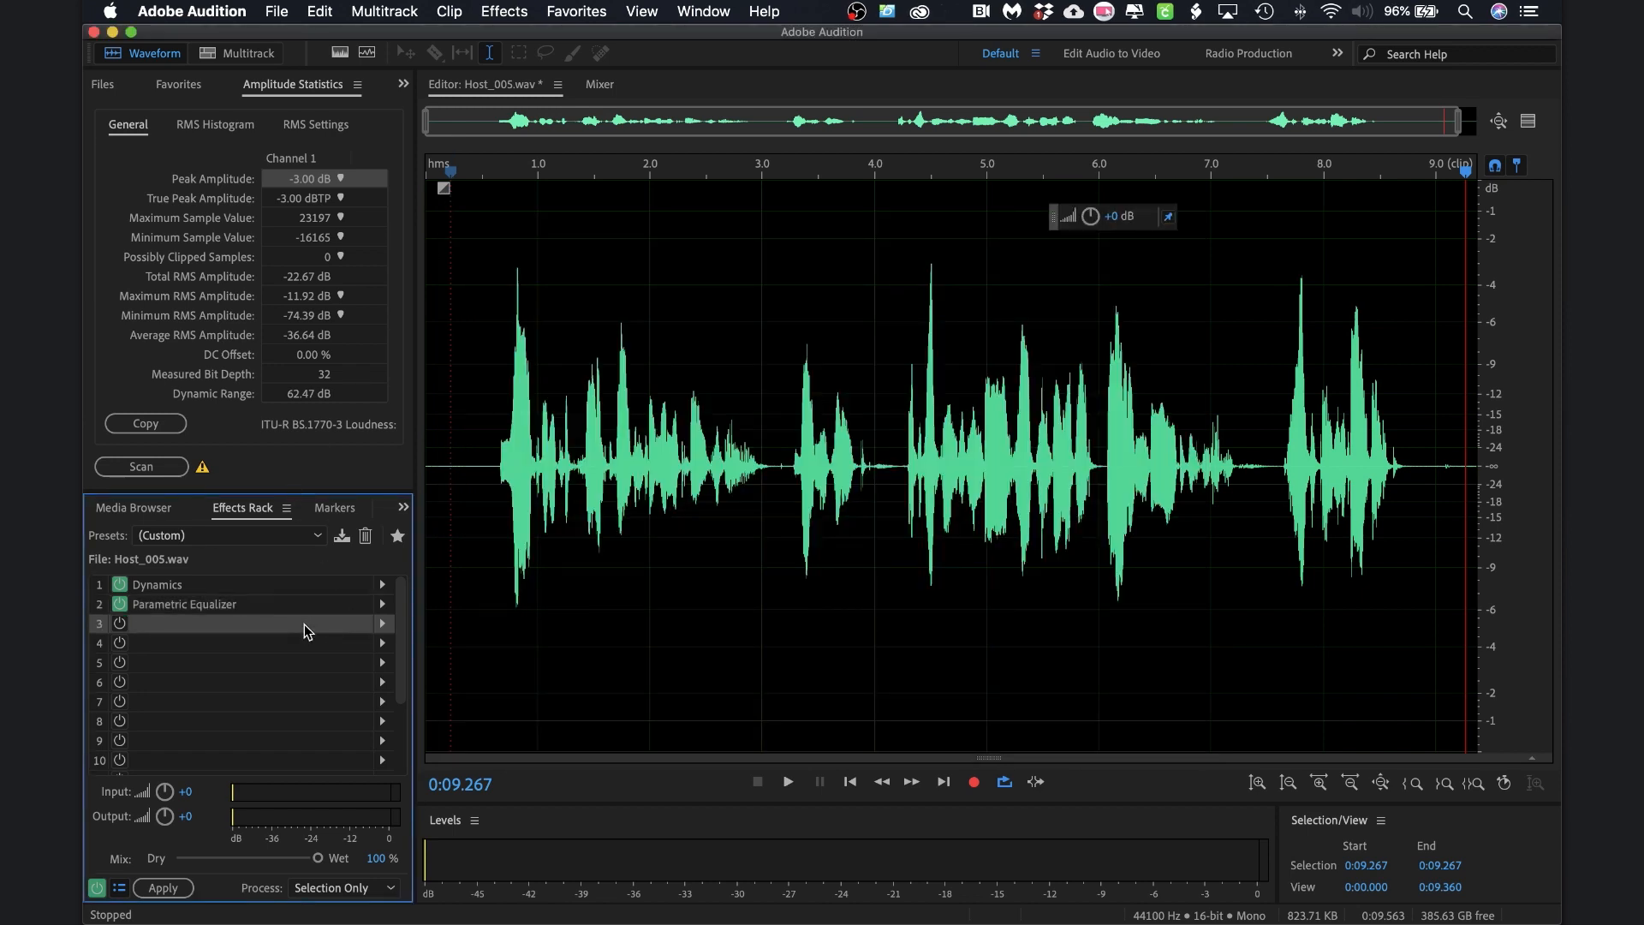
click(383, 632)
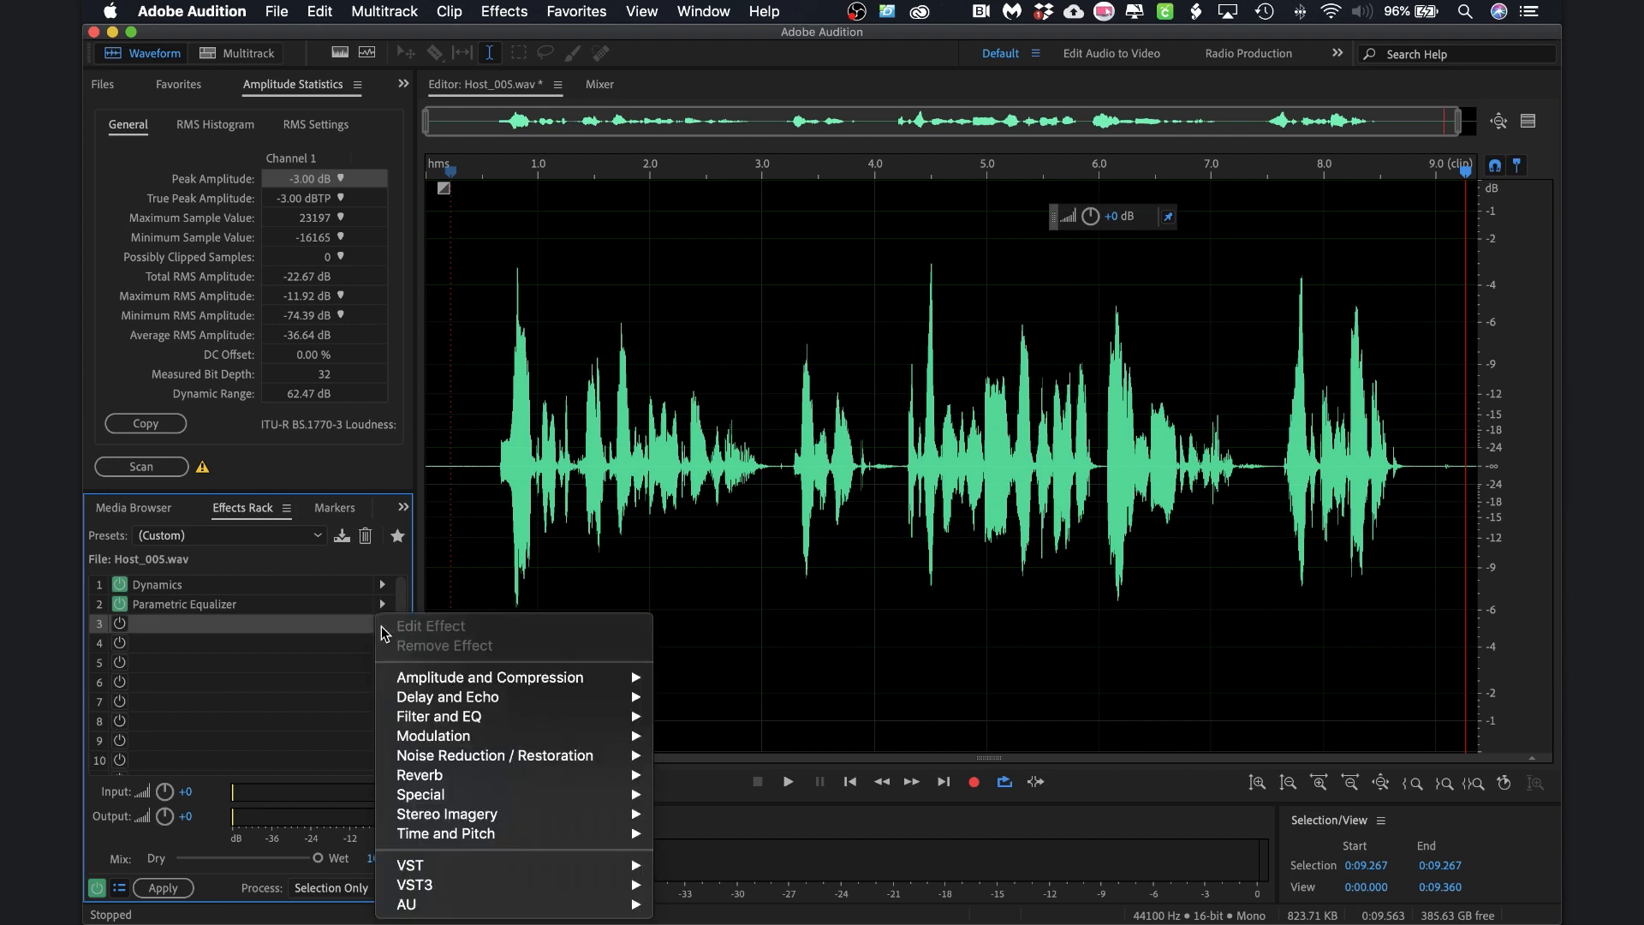
mouse_move(554, 685)
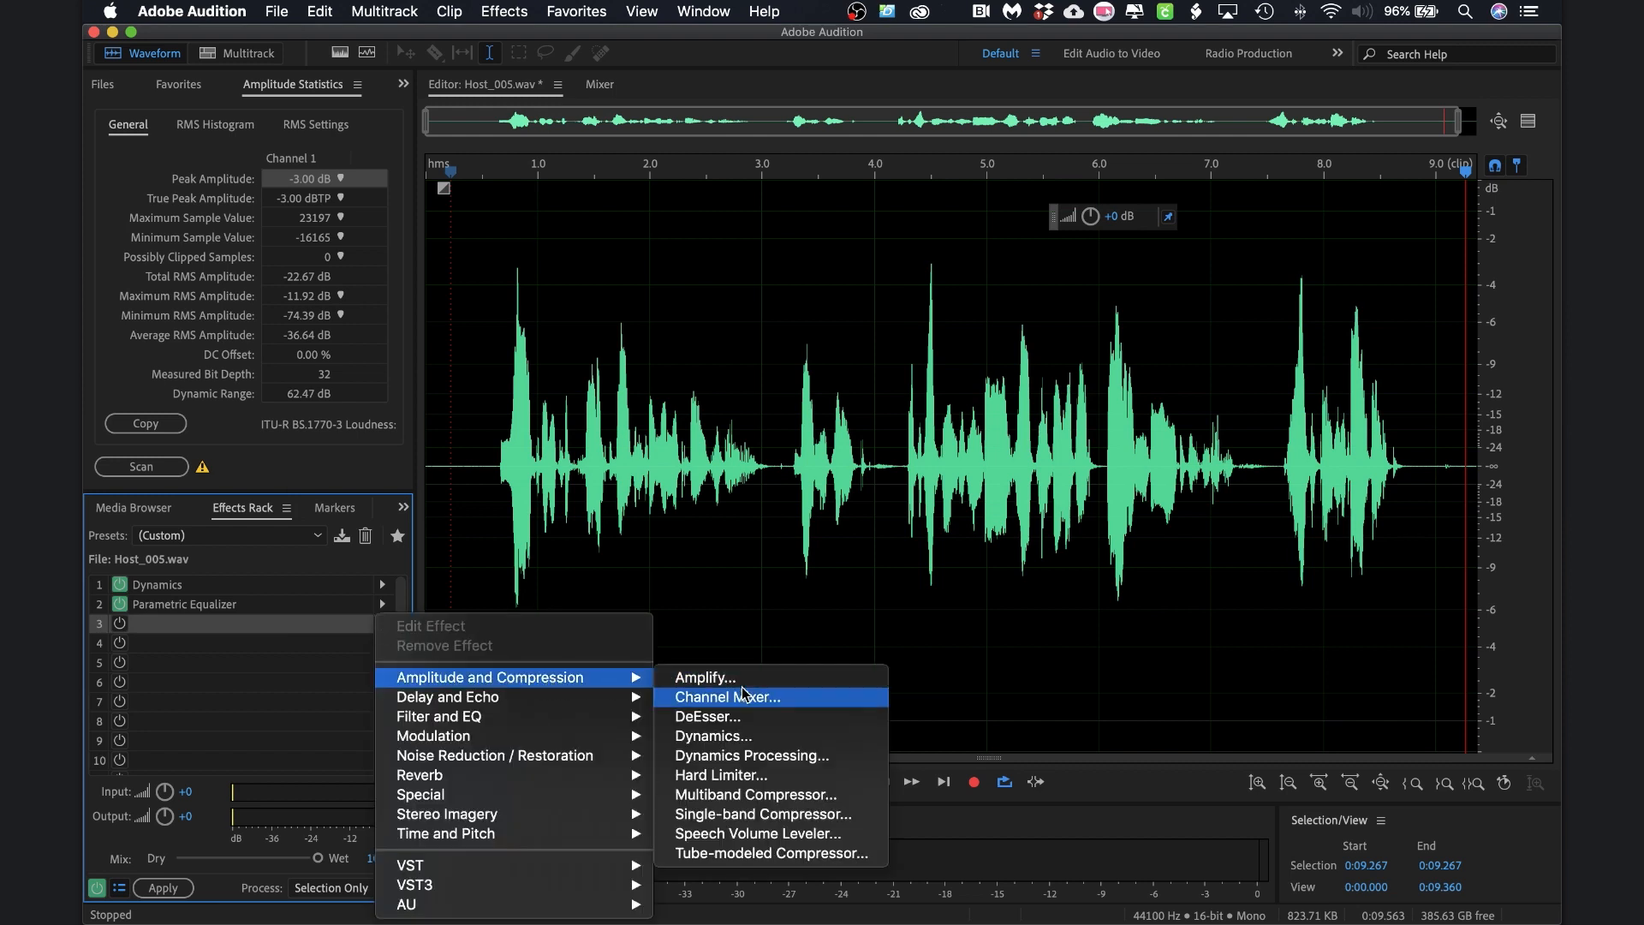
click(755, 754)
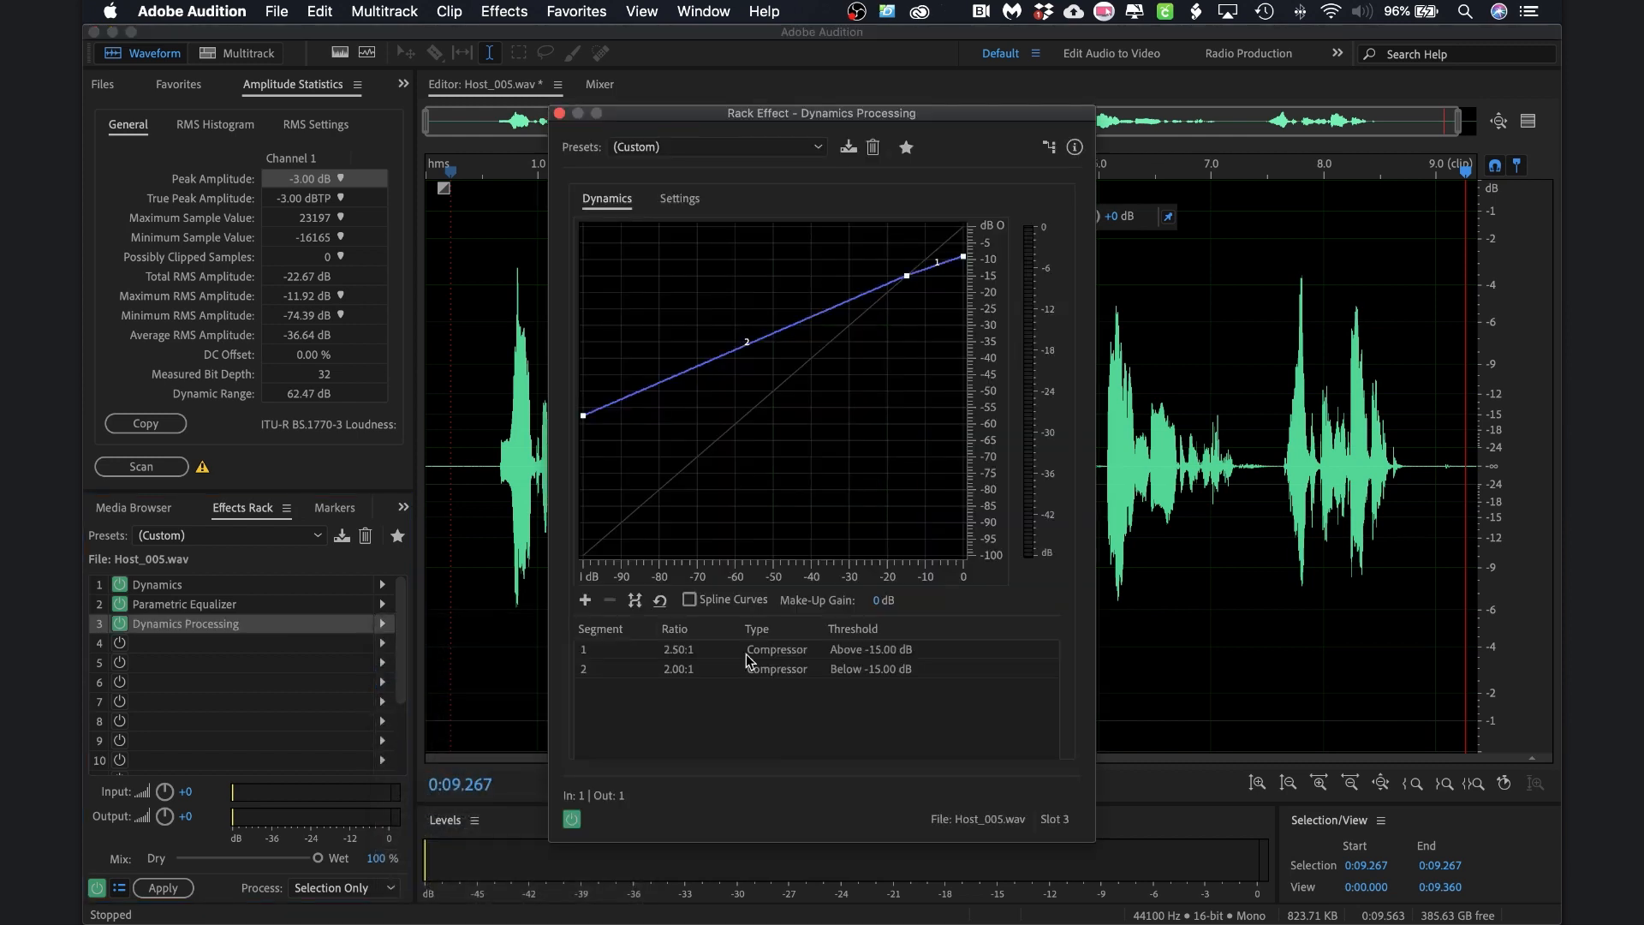
click(811, 150)
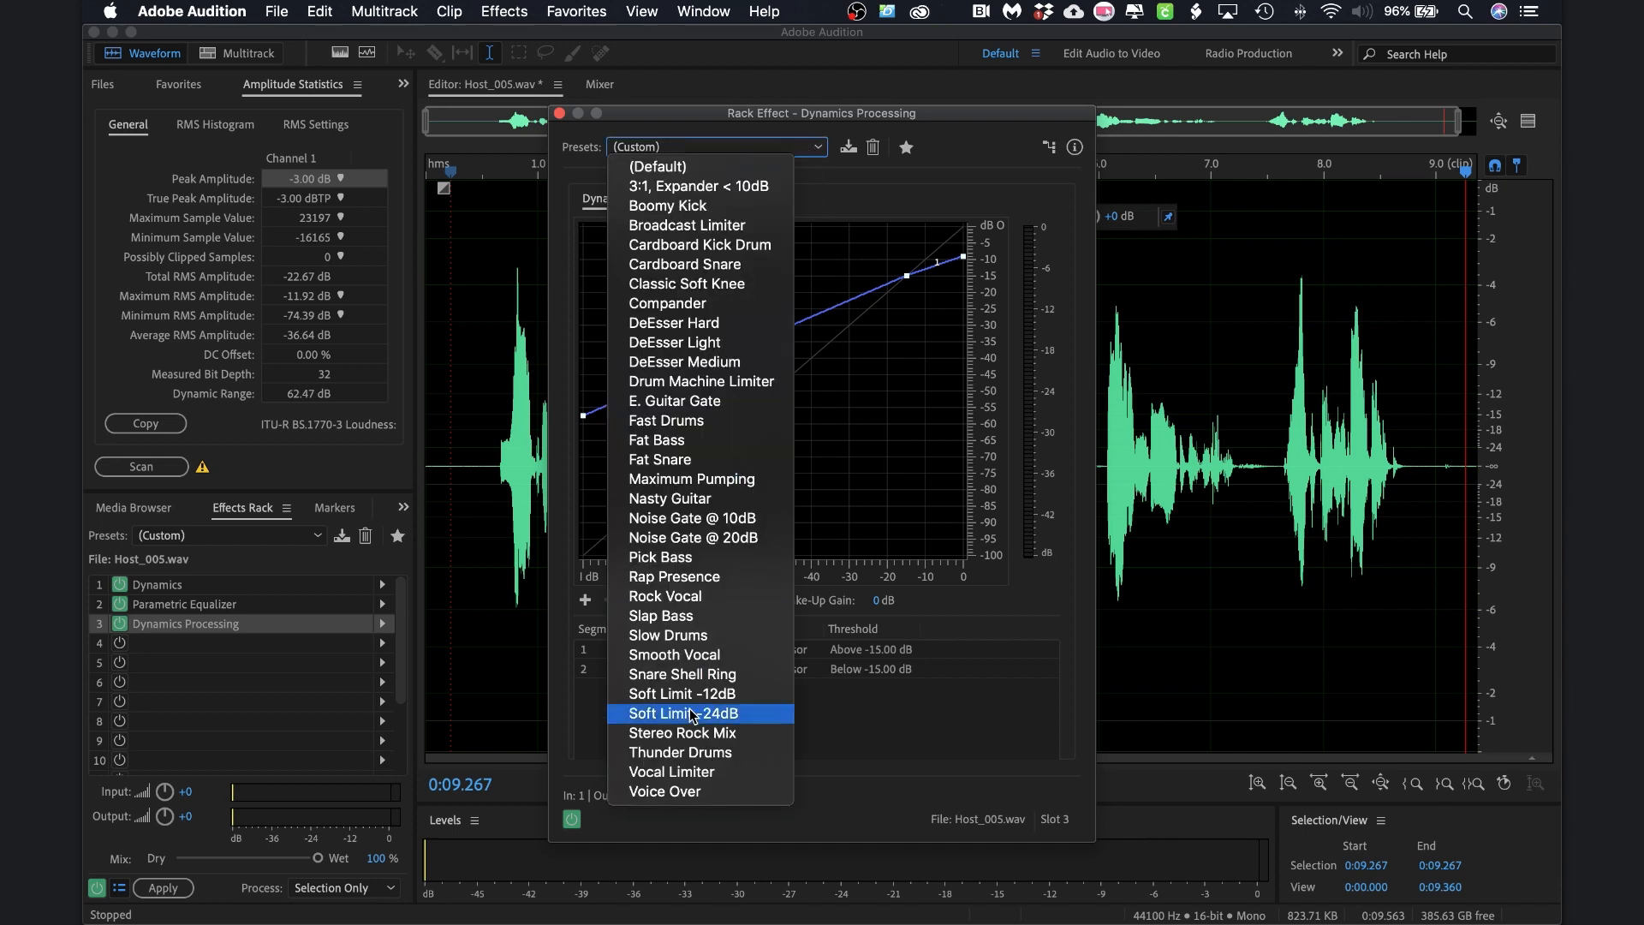
click(702, 793)
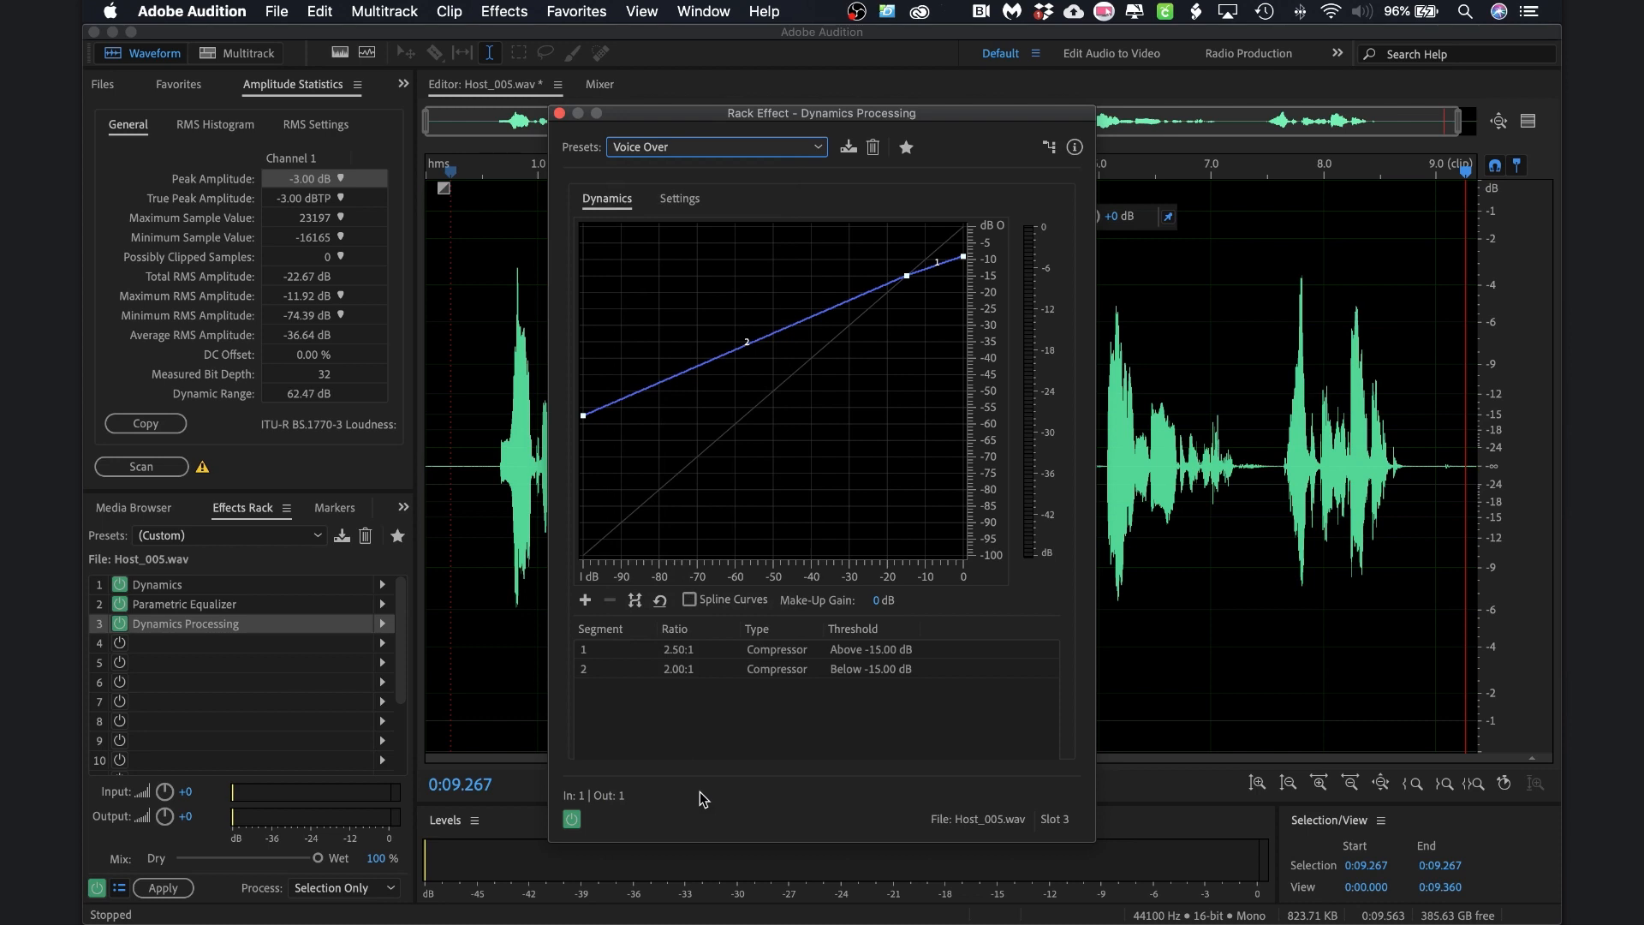
click(560, 113)
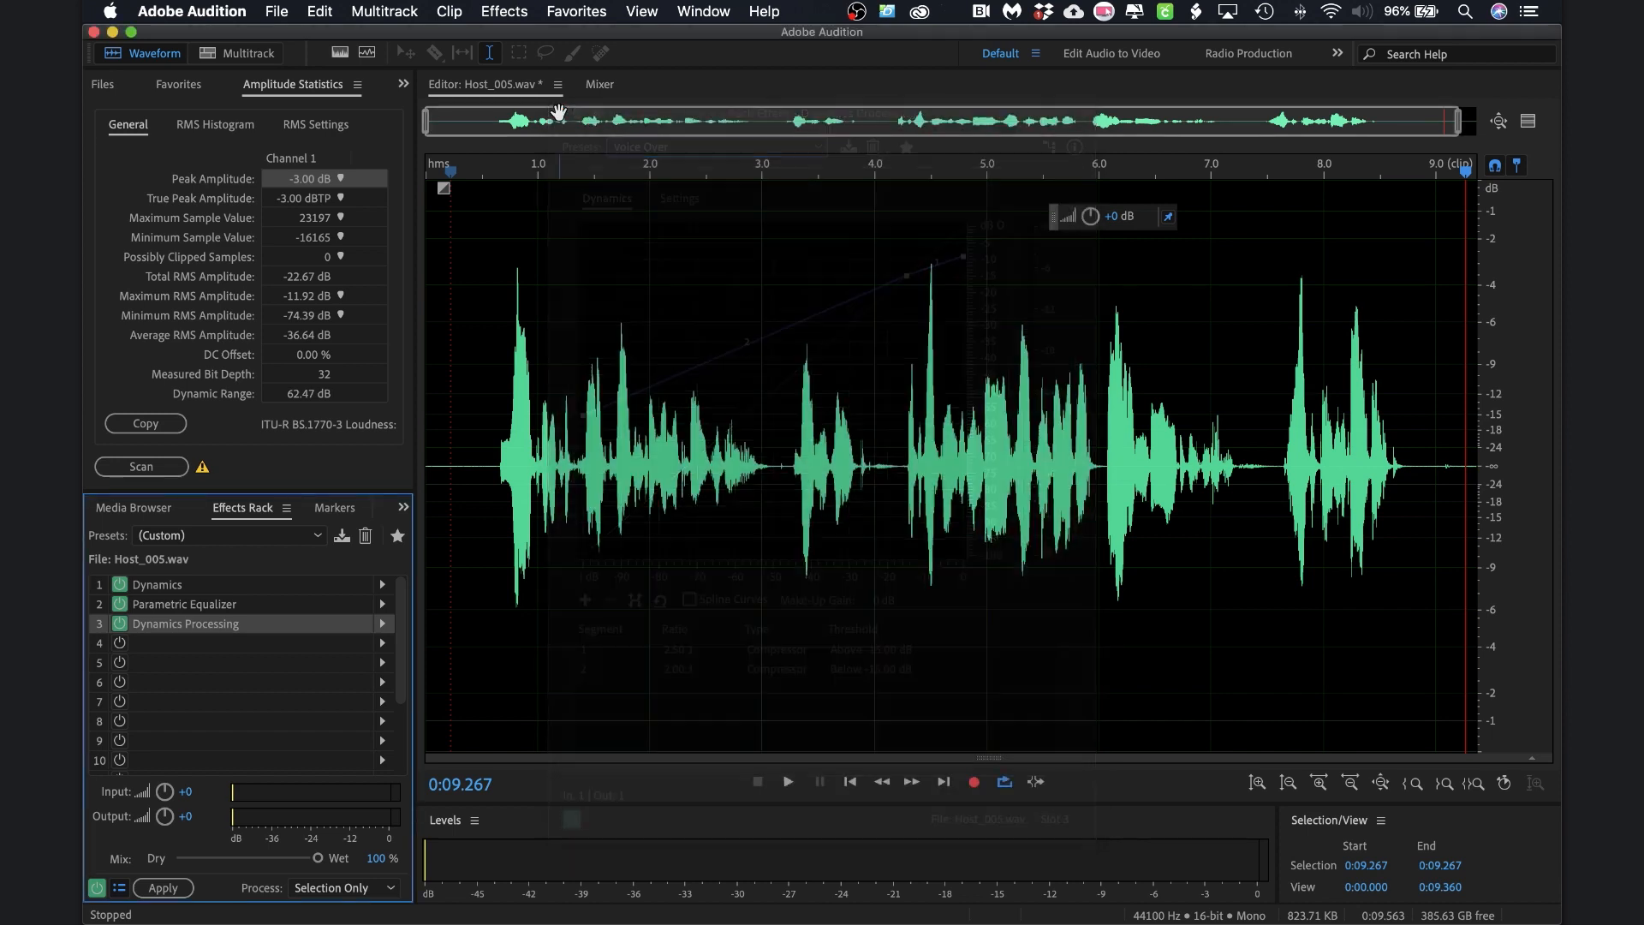
Switch off all three rack effects and play the dry clip from near the start
click(120, 623)
click(120, 603)
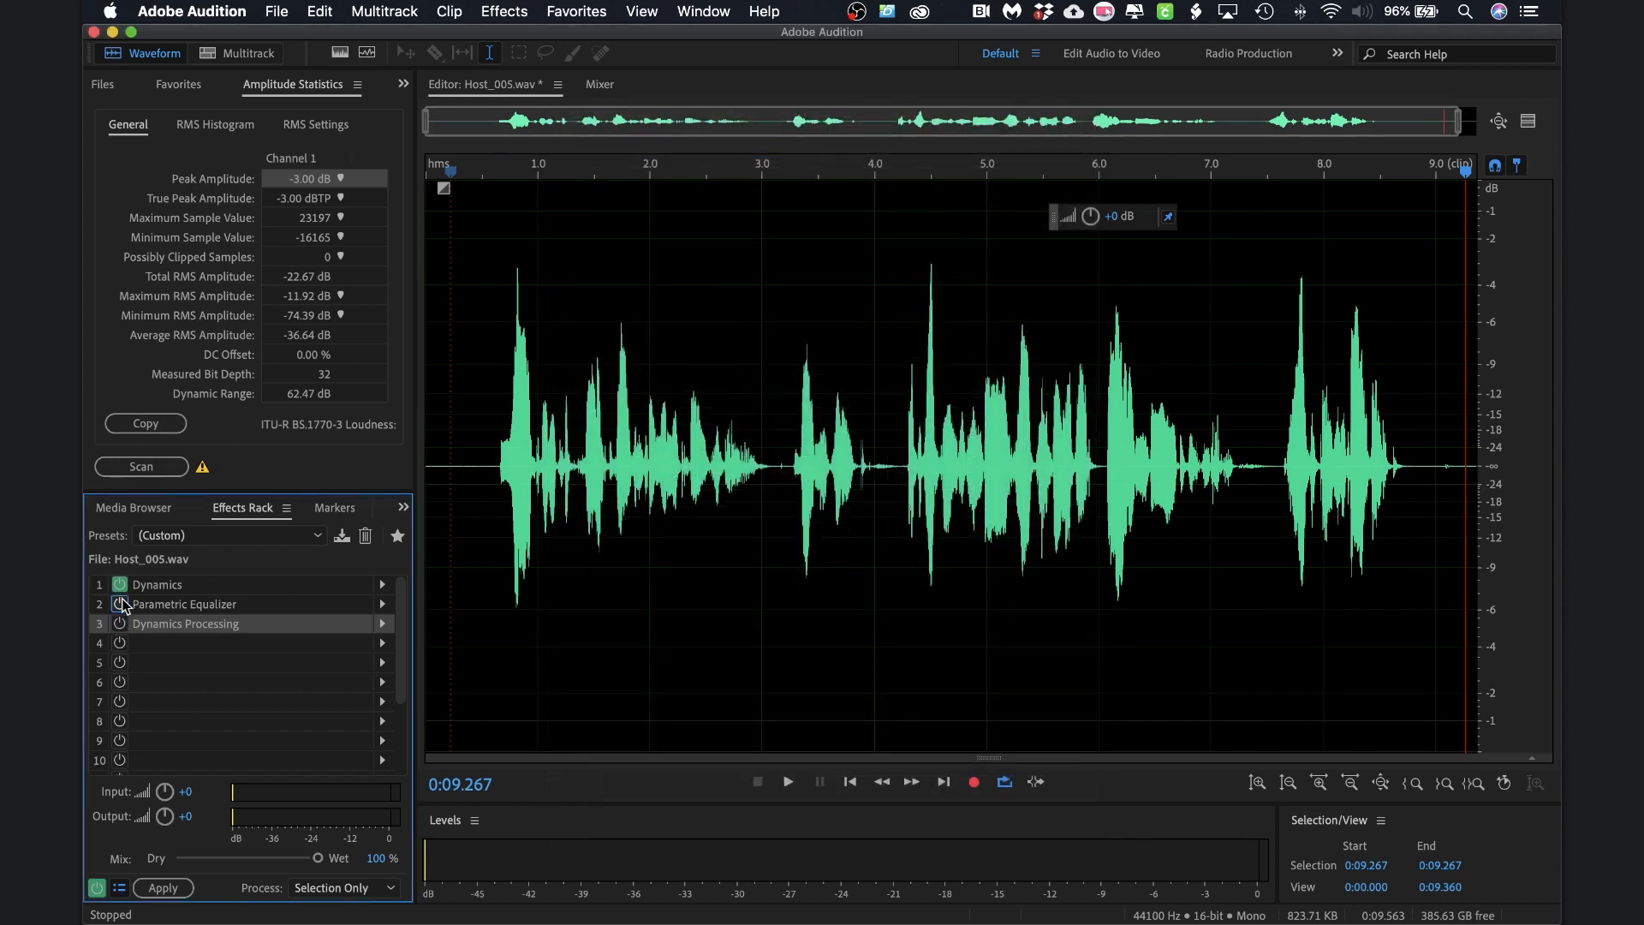
click(120, 585)
click(457, 462)
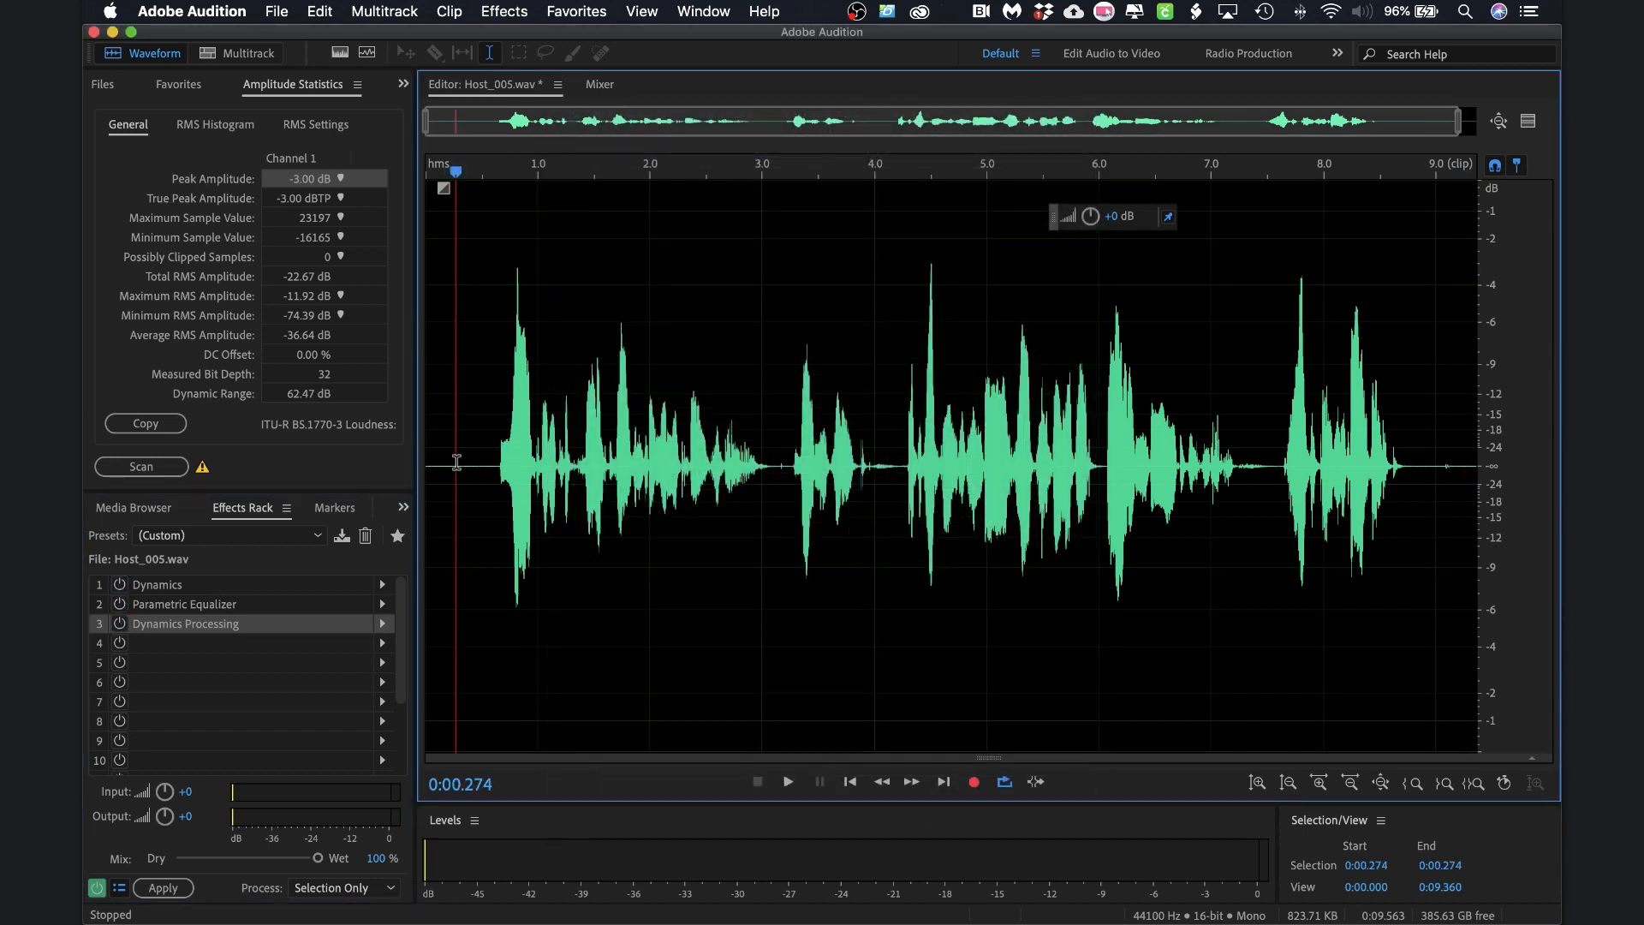
key(space)
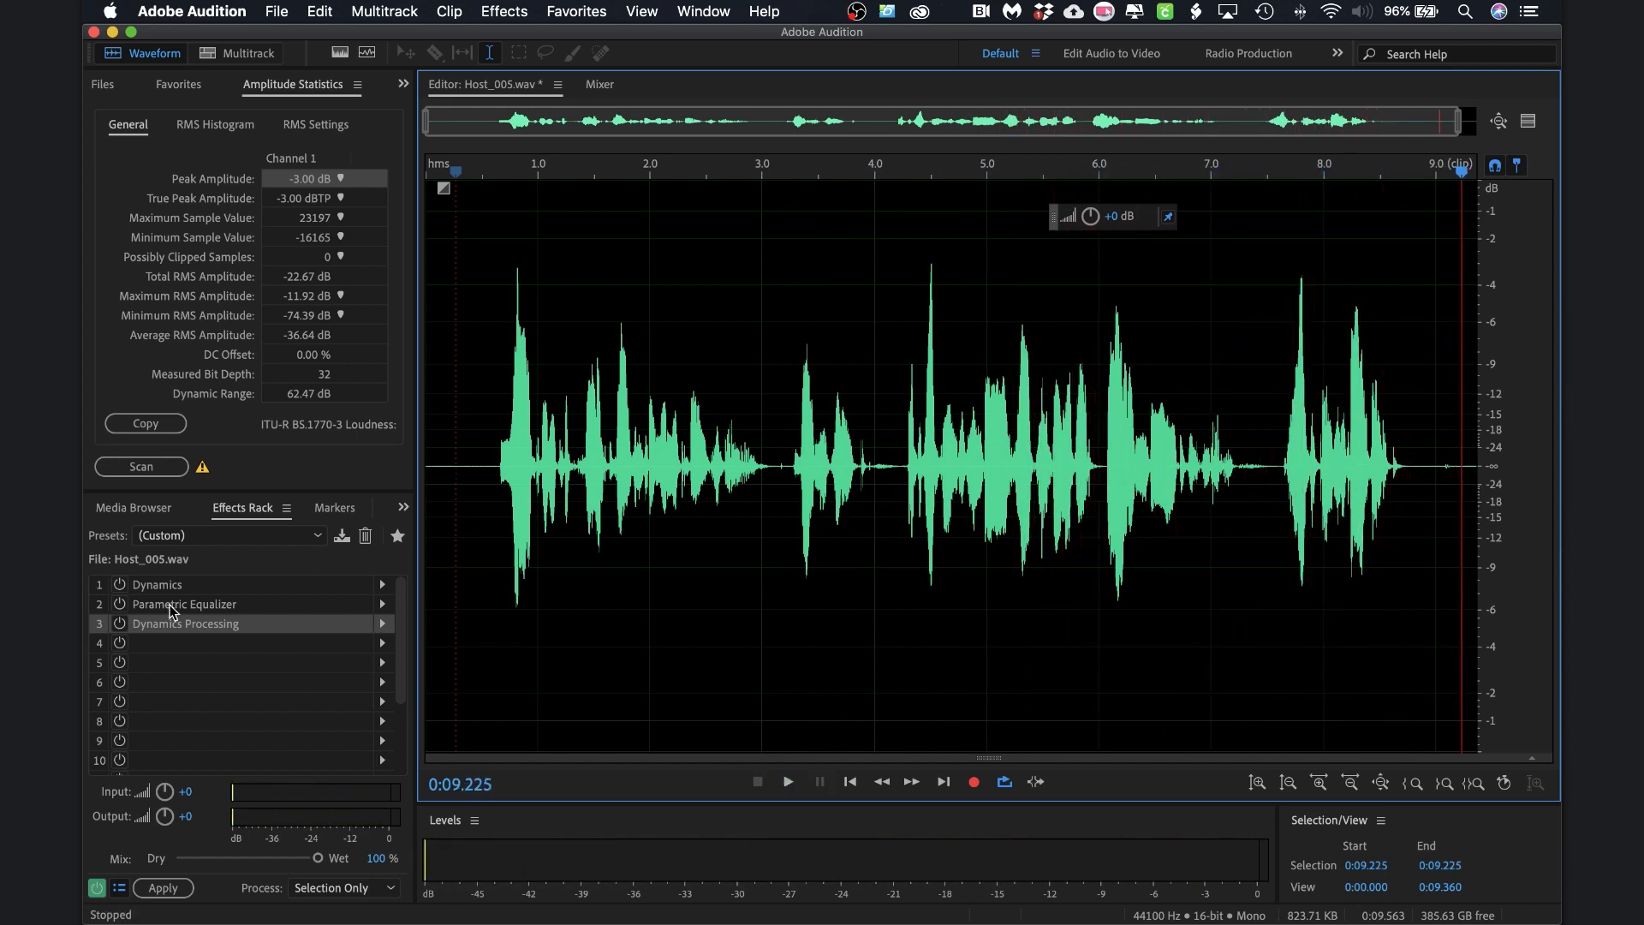
Turn the effects back on, play the processed clip, and apply the rack to the audio
click(121, 587)
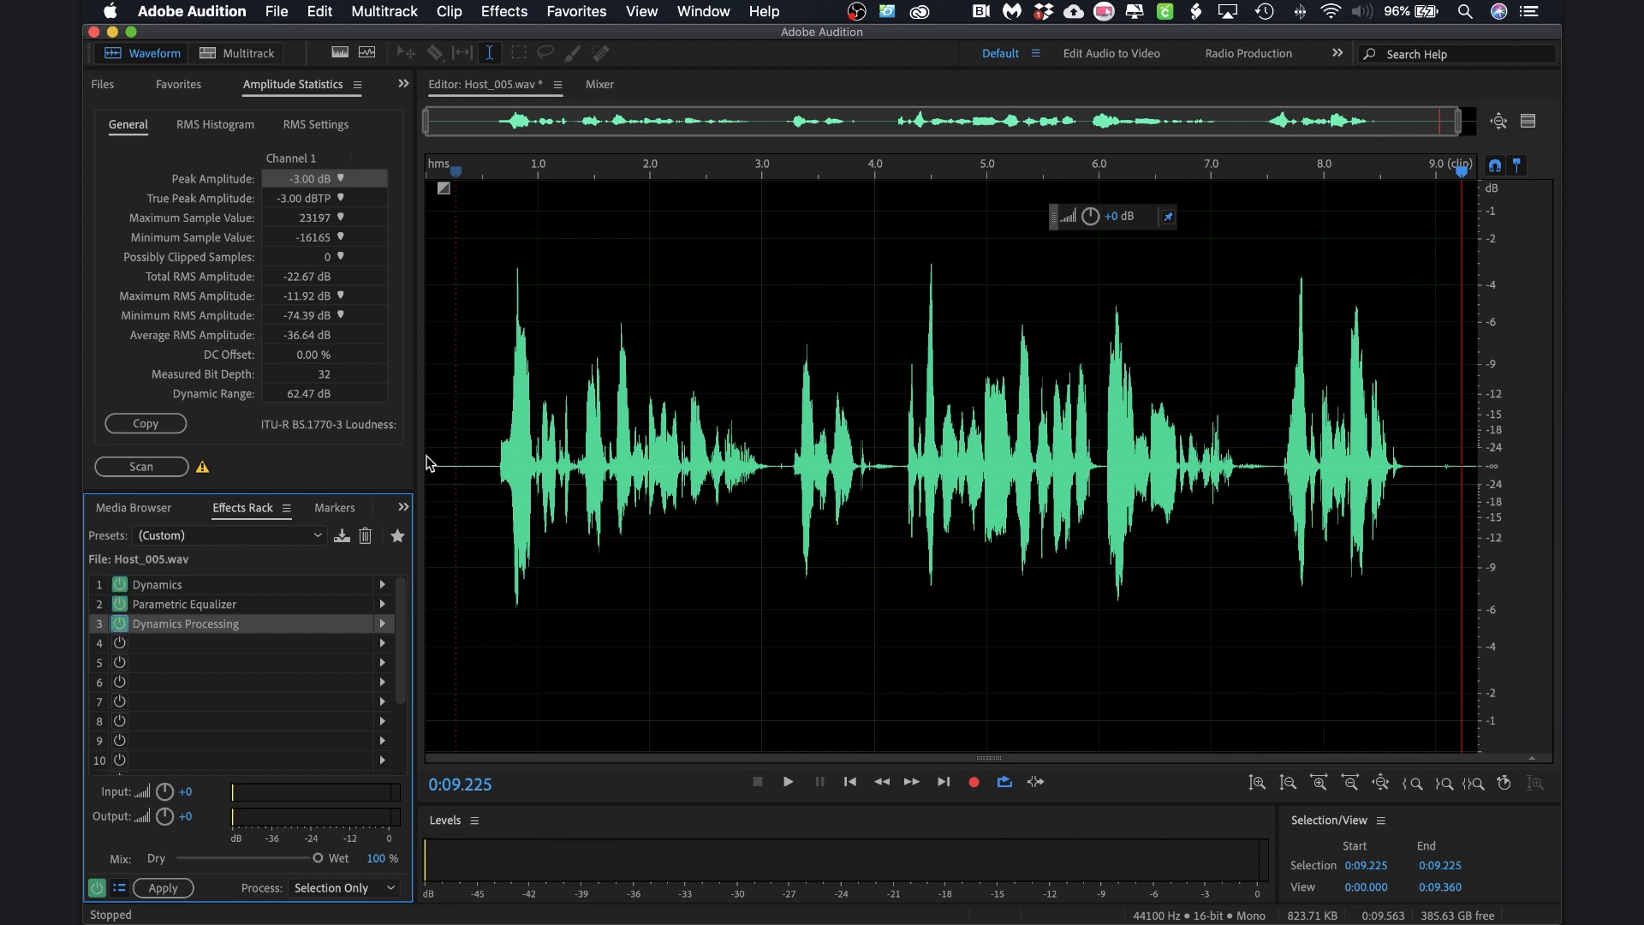
click(464, 439)
key(space)
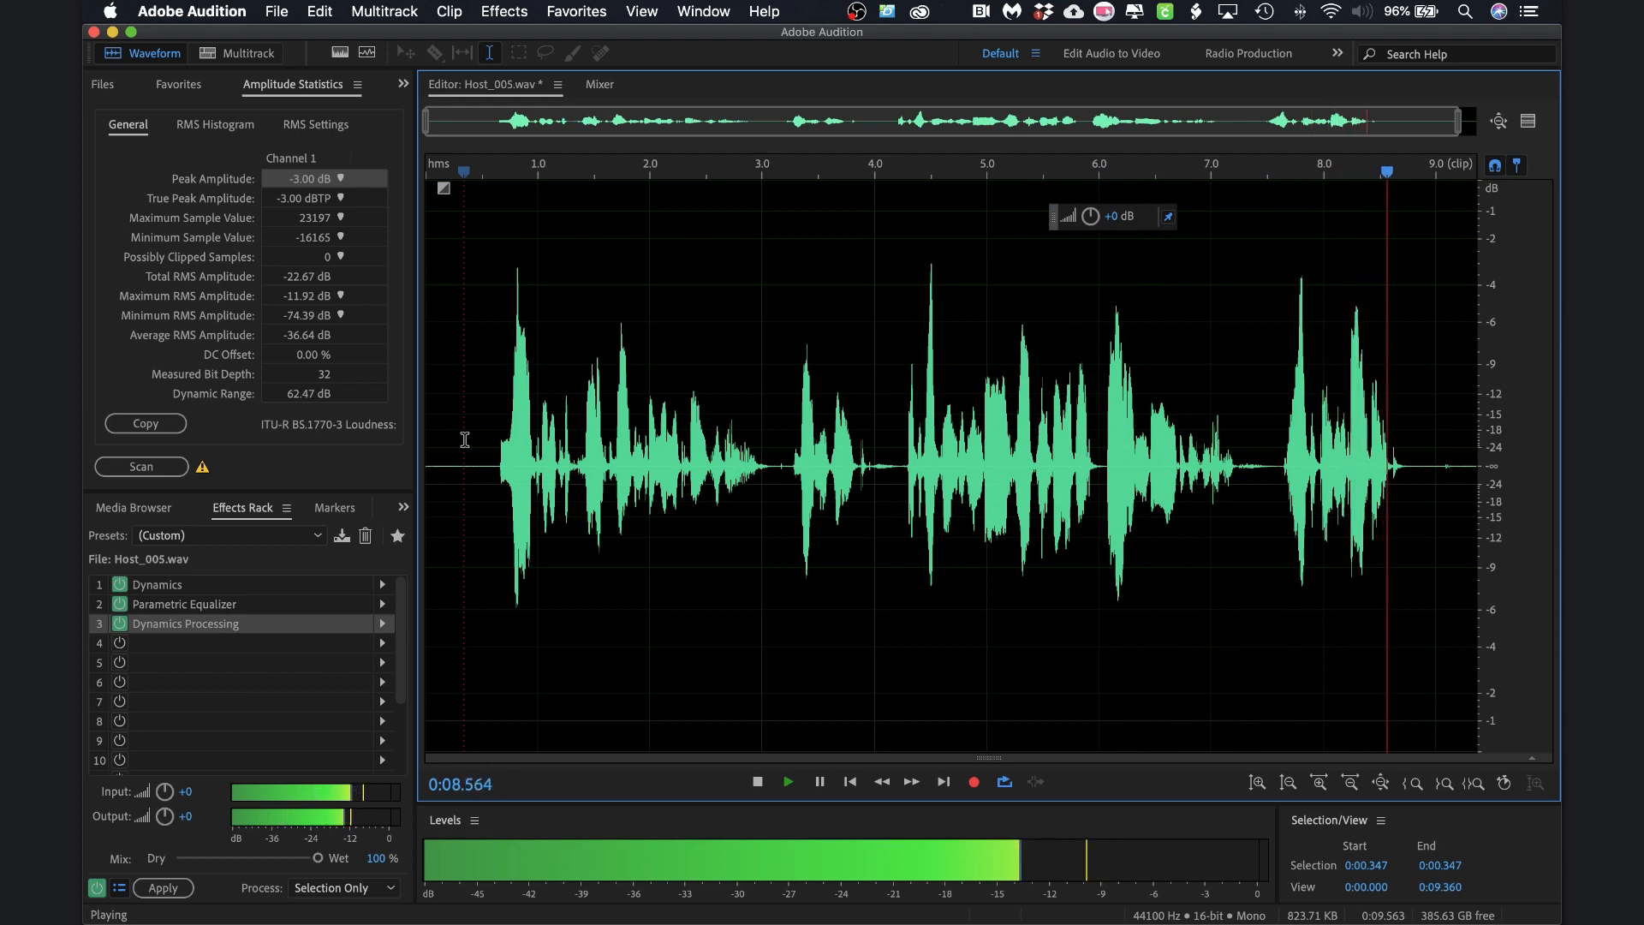
click(160, 891)
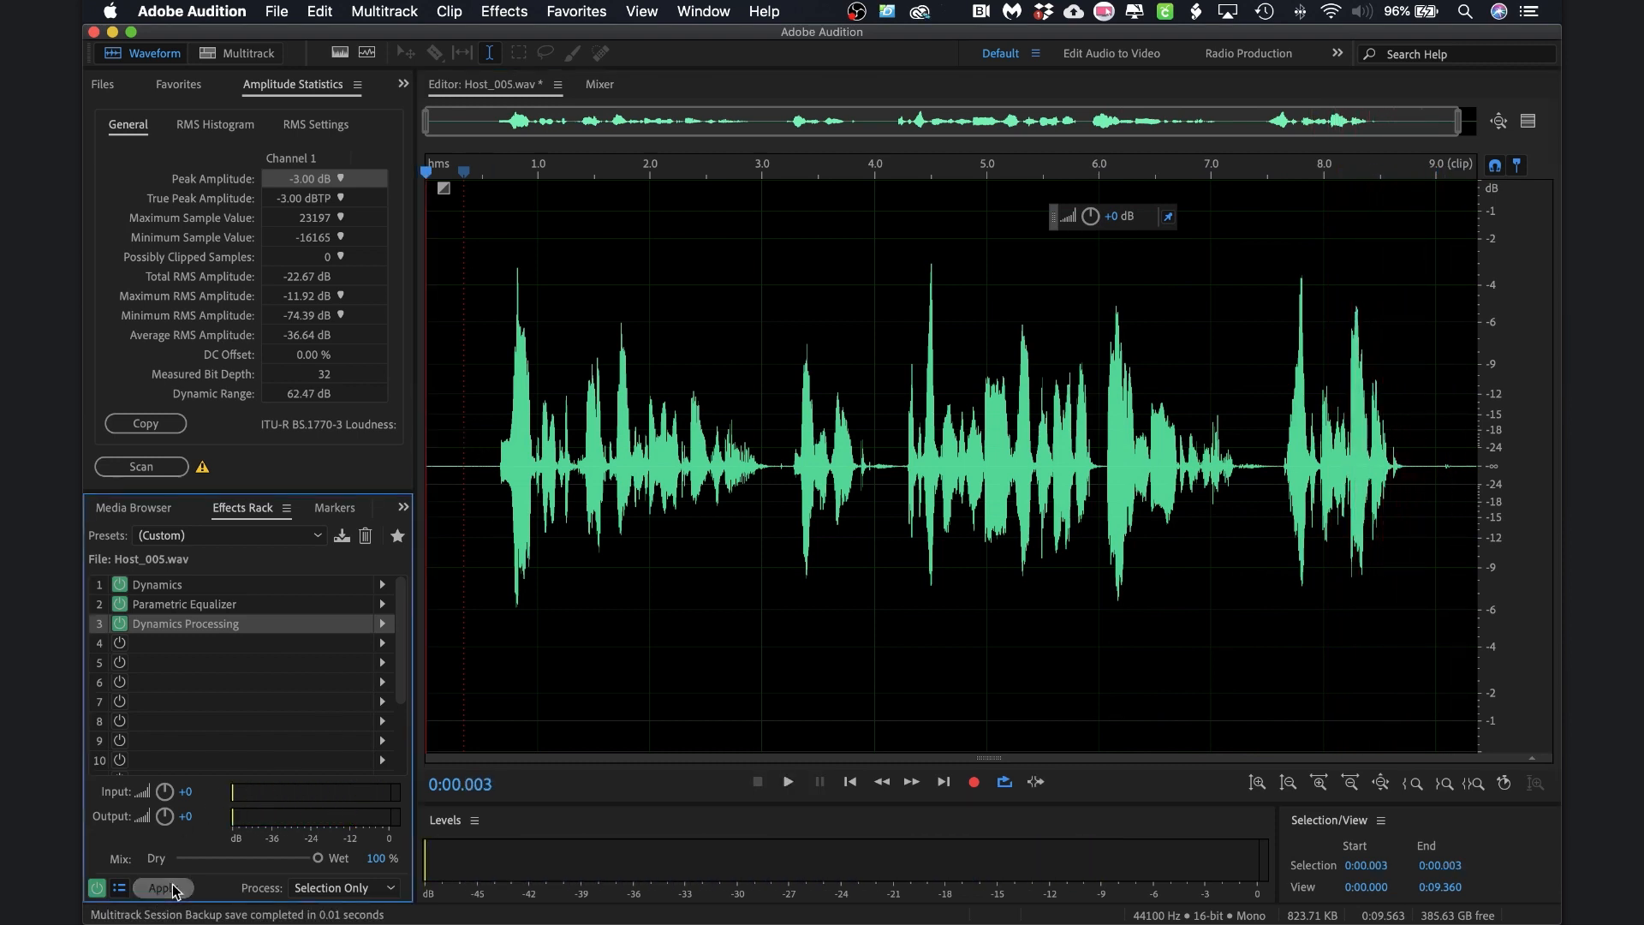
Select the entire Host_005 waveform and apply the Normalize process to it
click(473, 478)
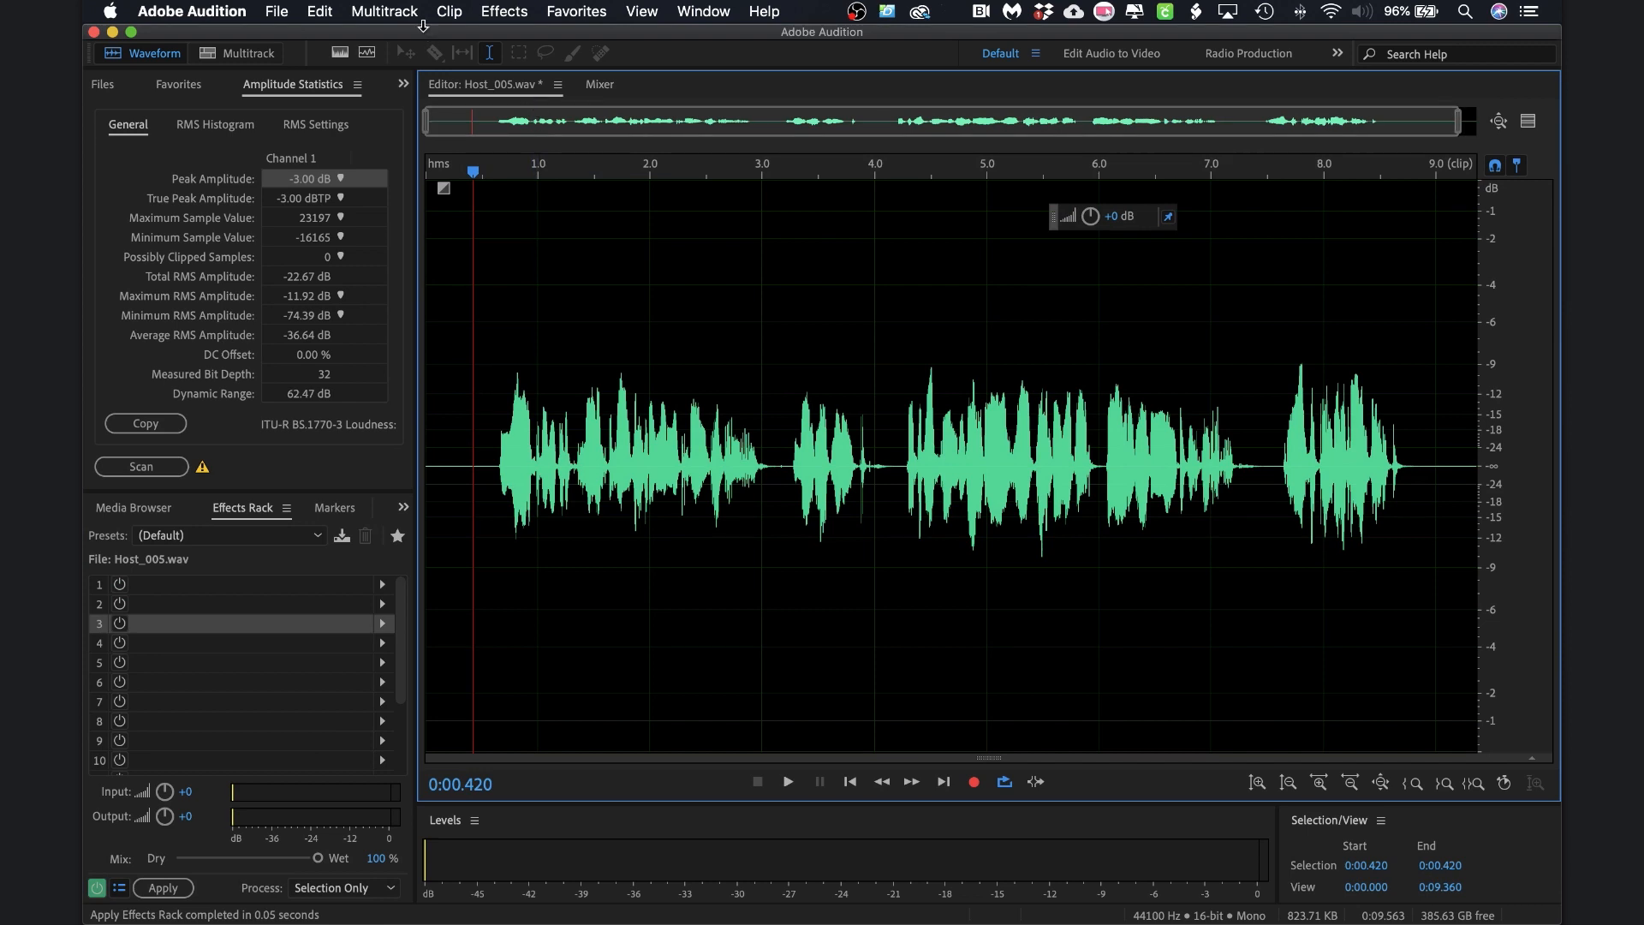
key(super+a)
click(391, 11)
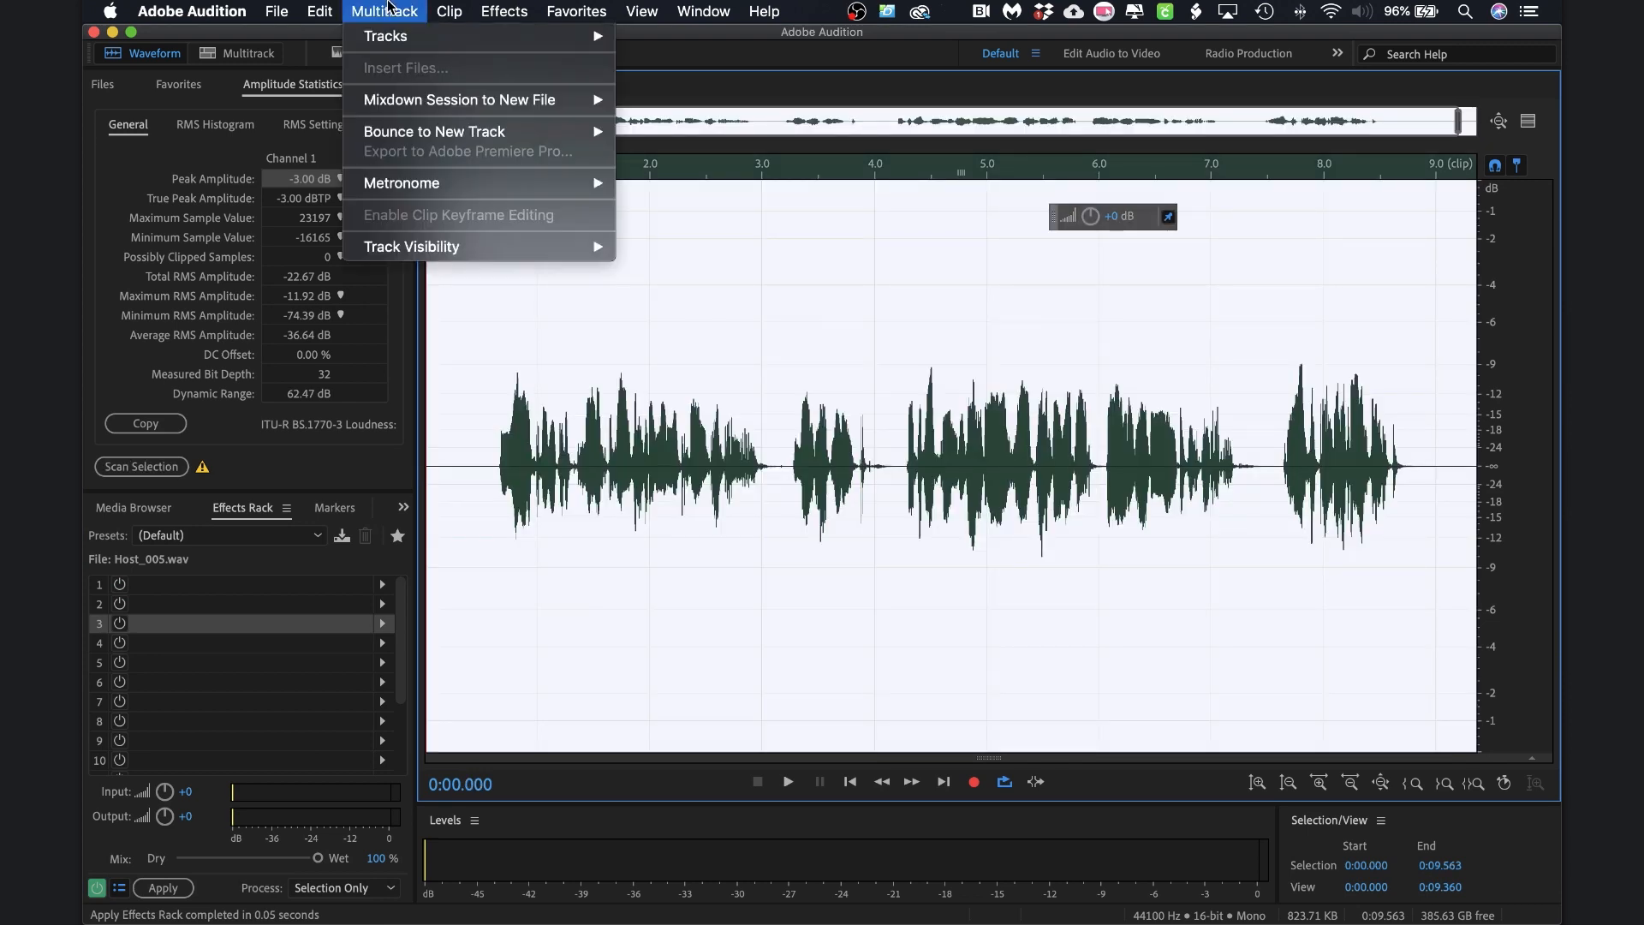
mouse_move(513, 11)
mouse_move(579, 251)
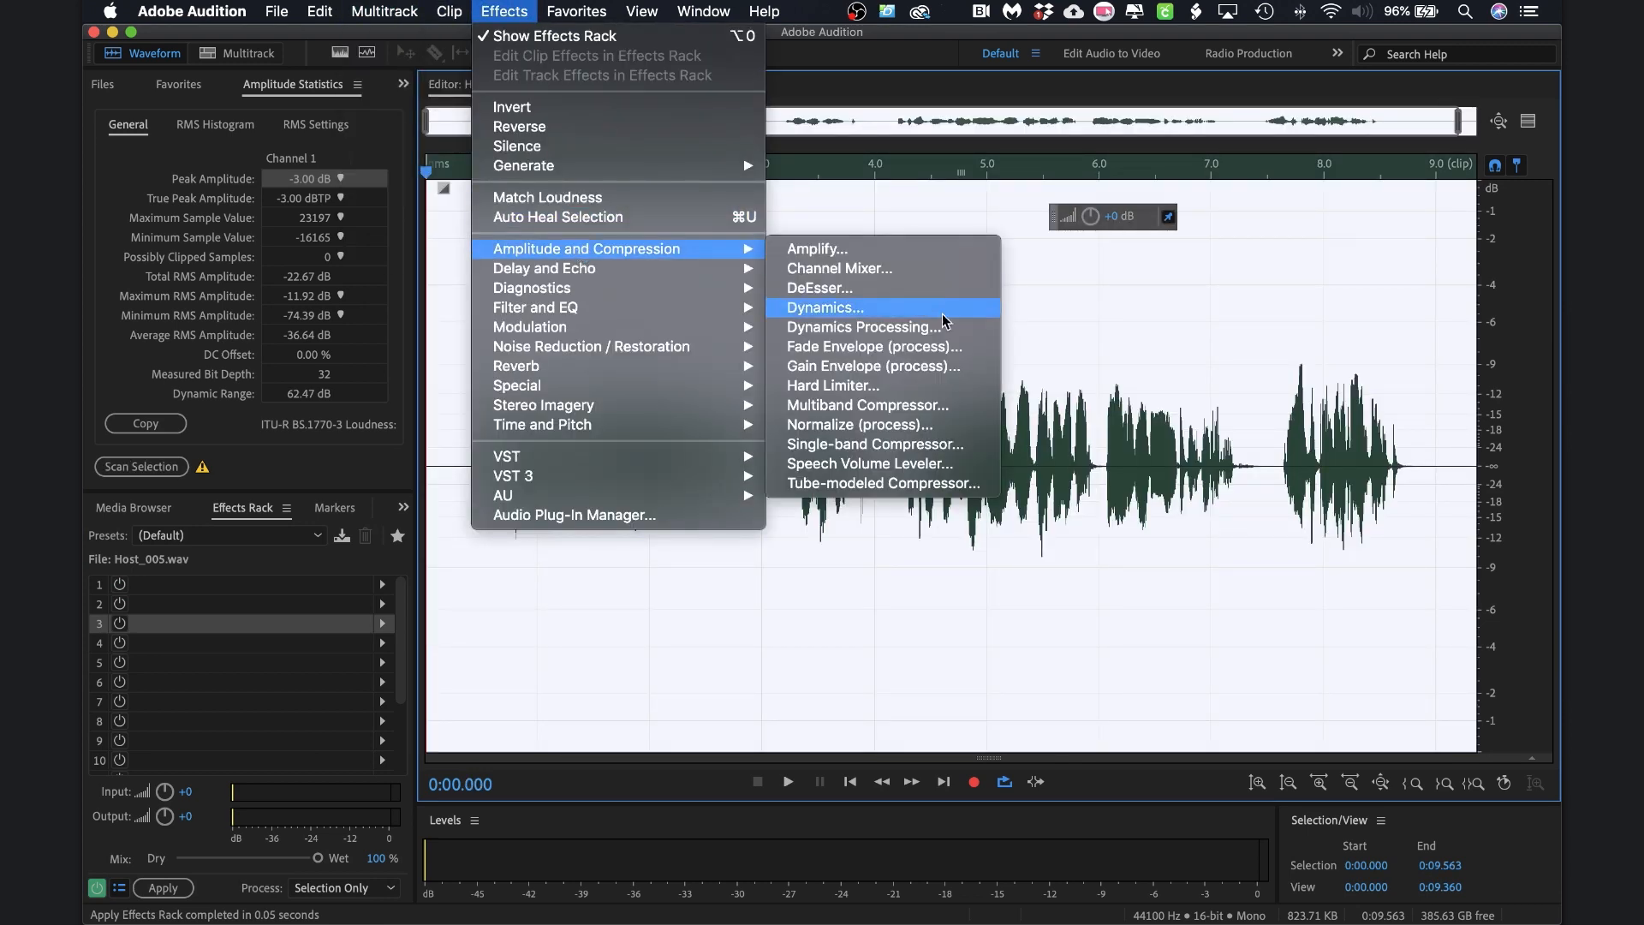
click(885, 425)
click(912, 539)
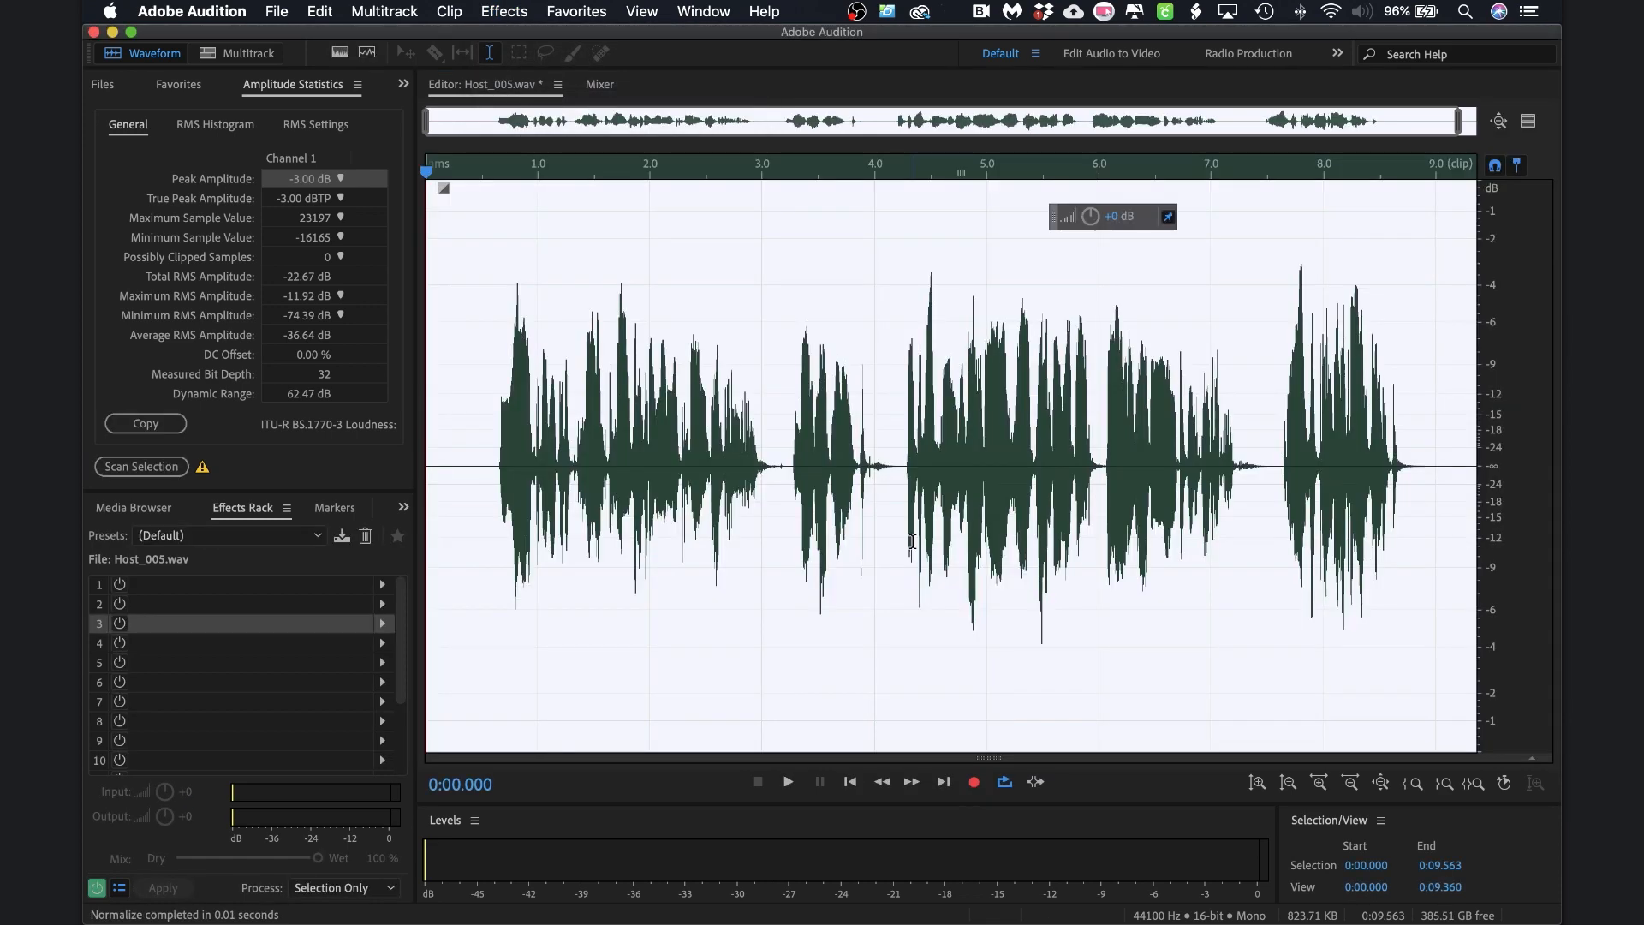
click(468, 460)
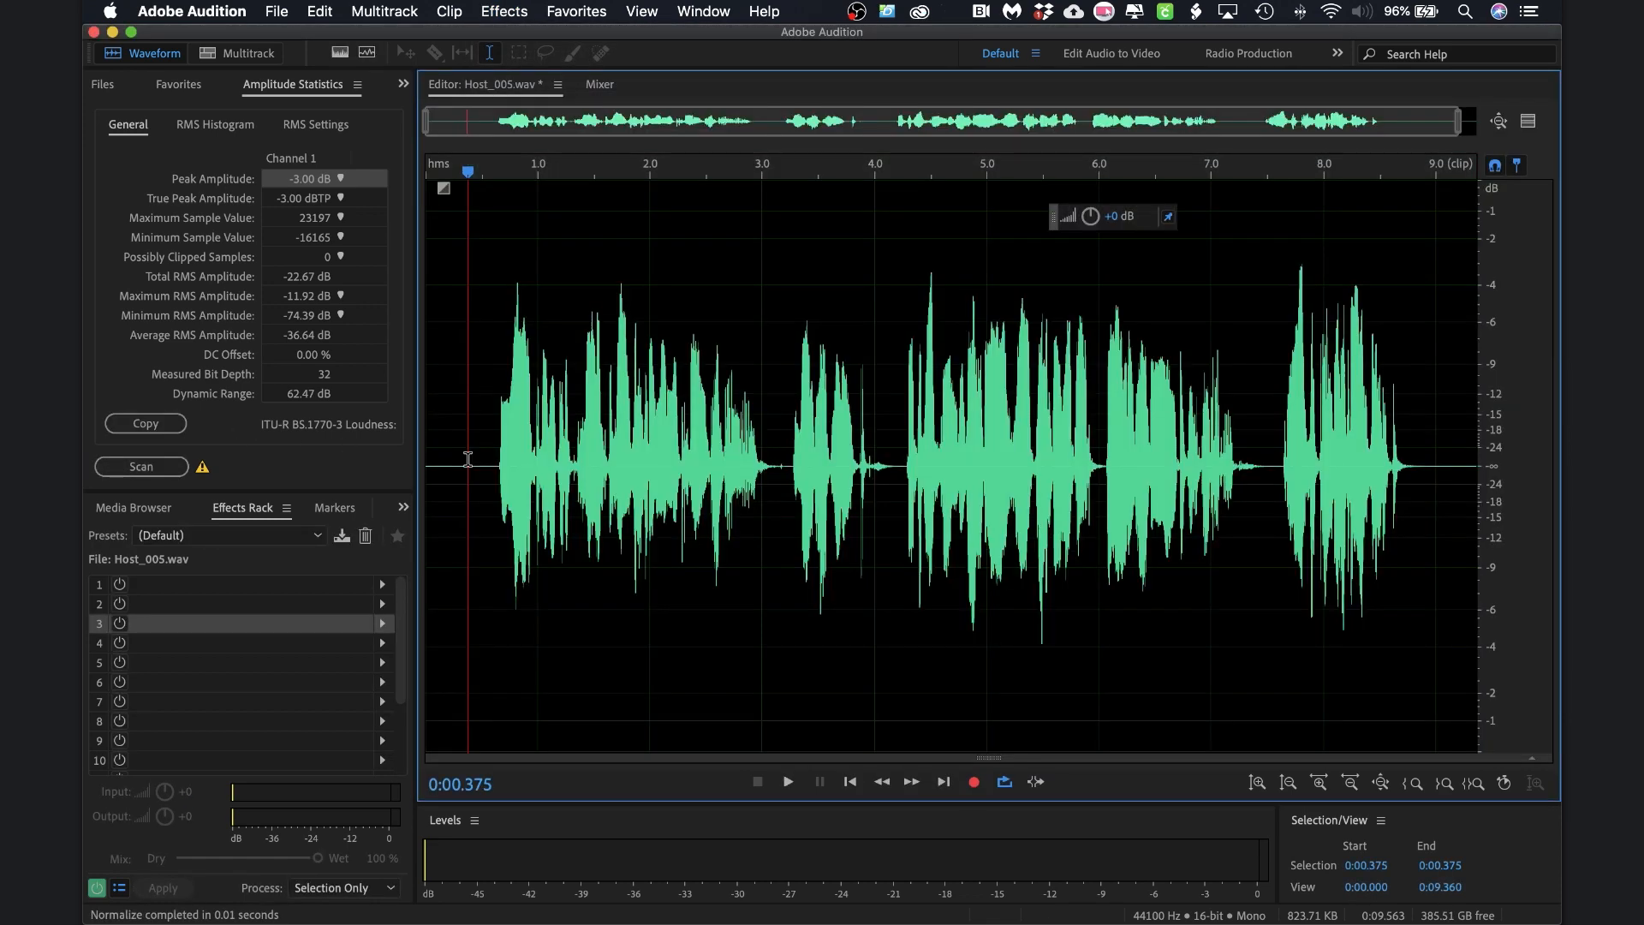
Play back the normalized clip from near the start, then save Host_005.wav
key(space)
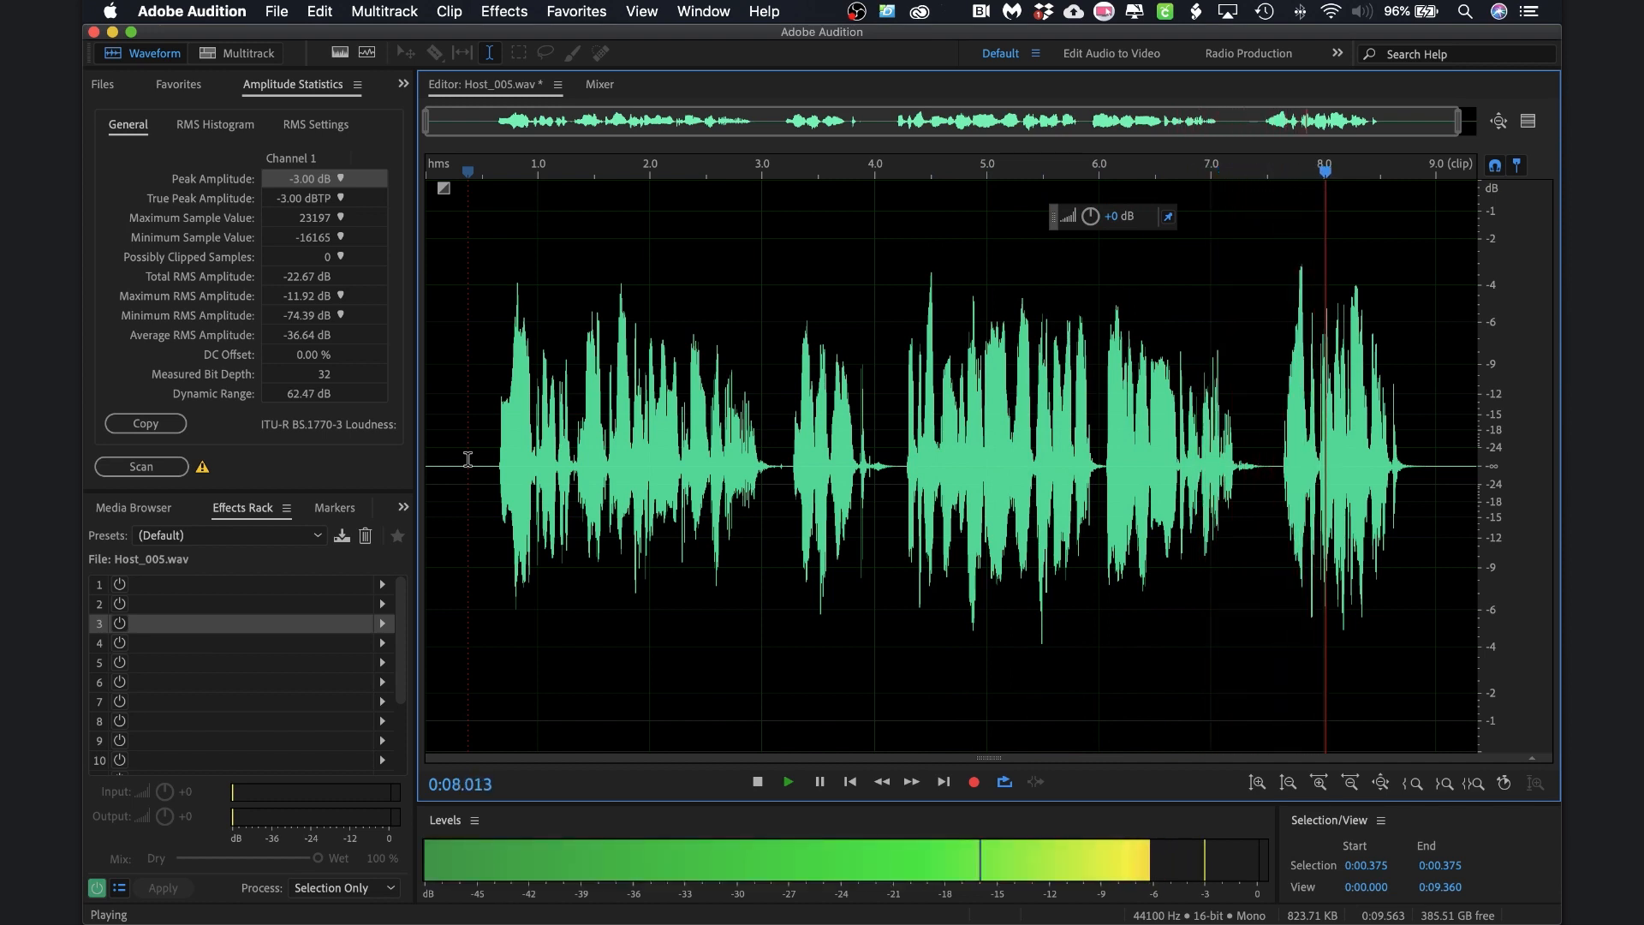
click(467, 459)
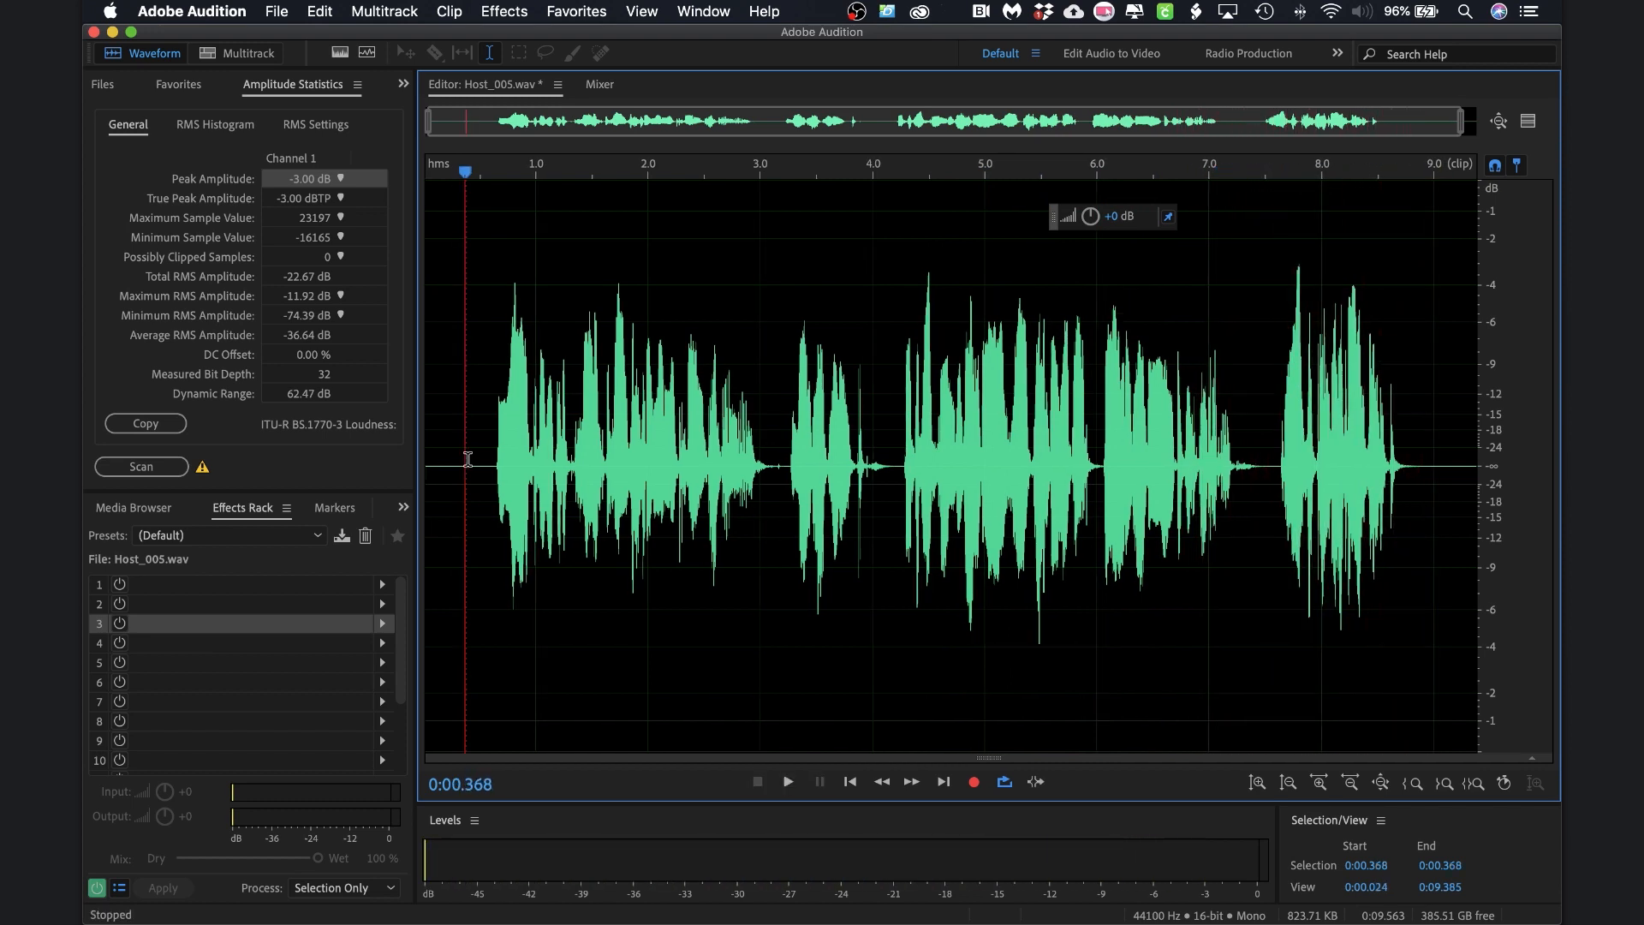
key(super+s)
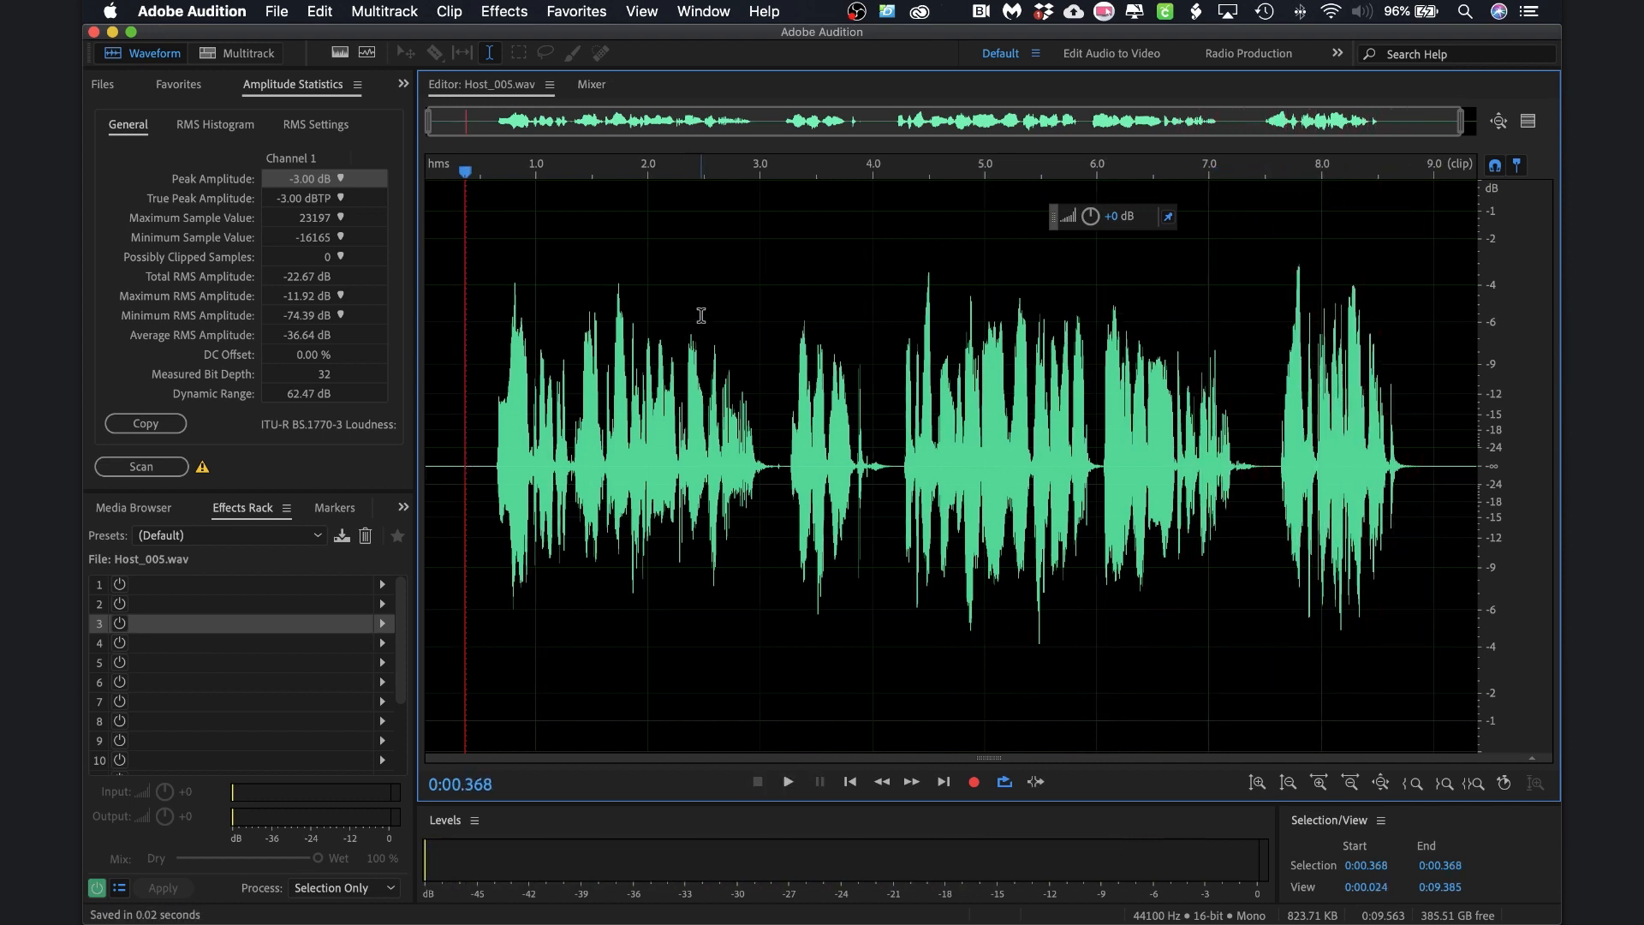